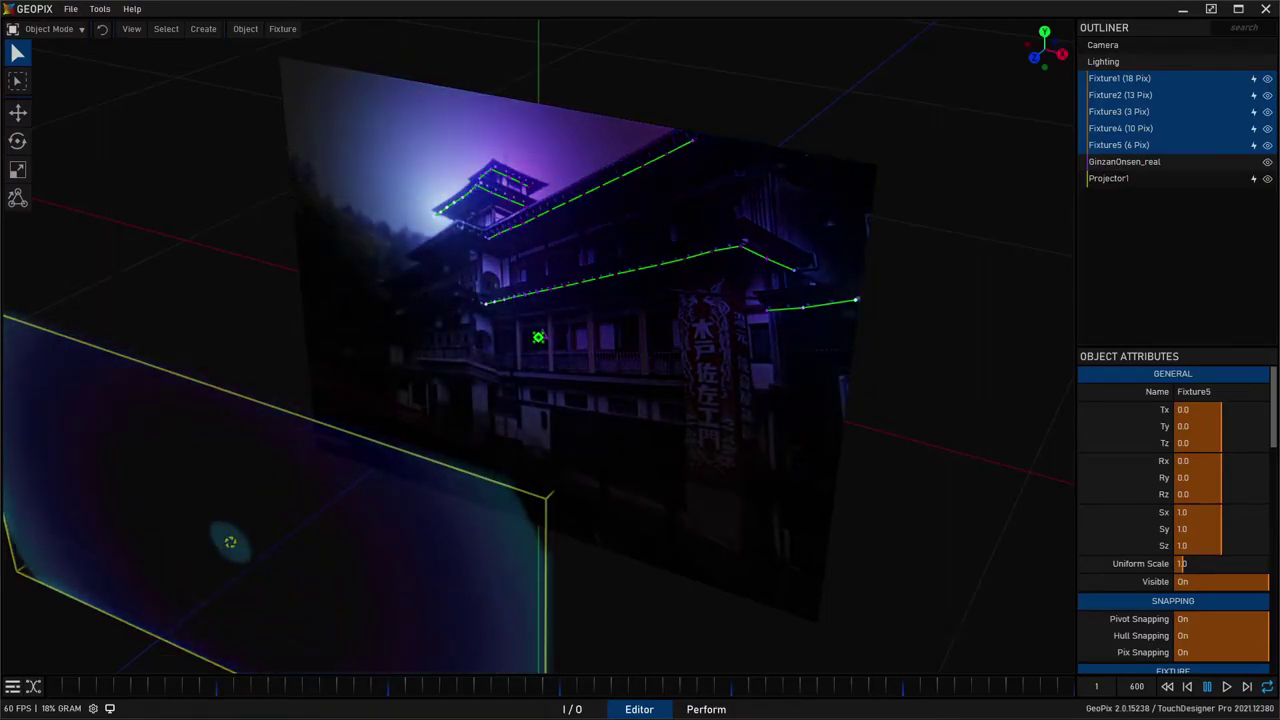
Examine the finished building scene with its light fixtures and projector from several angles.
alt+drag(405, 350, 434, 347)
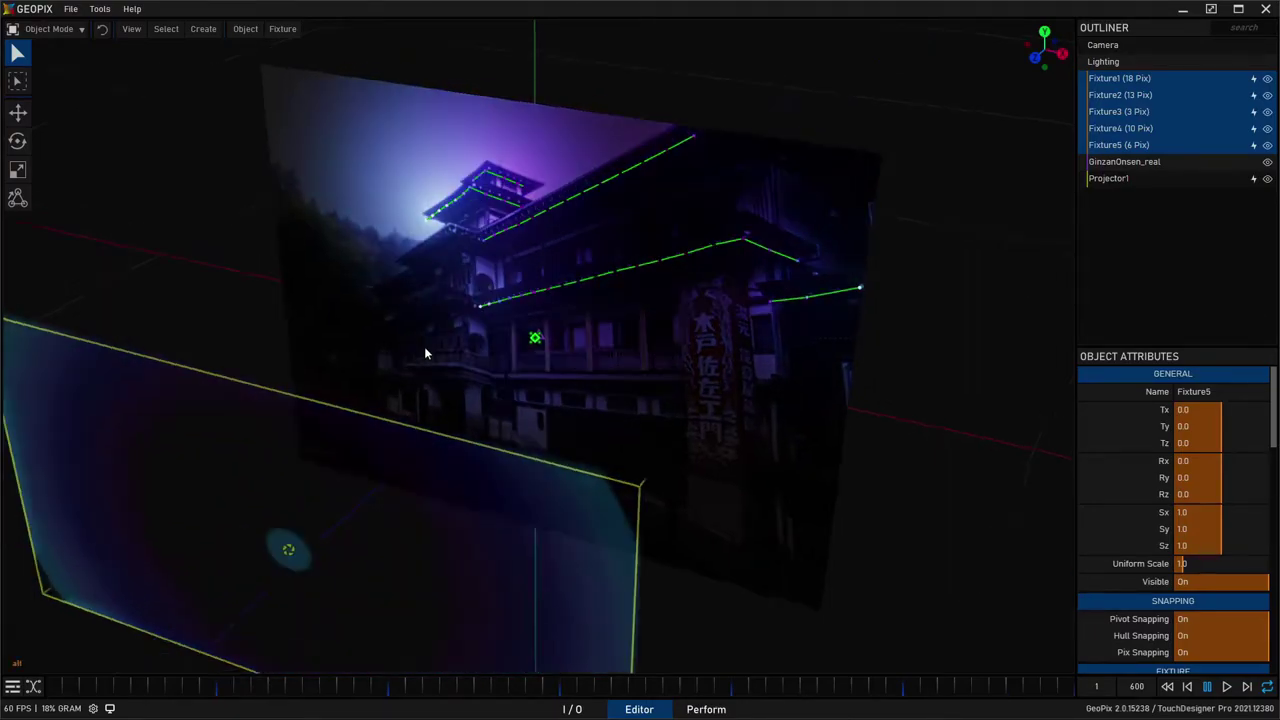
mouse_move(434, 352)
middle_down()
mouse_move(837, 286)
mouse_move(688, 296)
mouse_move(687, 278)
mouse_move(591, 246)
mouse_move(679, 289)
mouse_move(742, 266)
mouse_move(494, 272)
mouse_move(785, 246)
mouse_move(487, 262)
mouse_move(680, 280)
mouse_move(686, 267)
mouse_move(577, 265)
middle_up()
alt+drag(577, 259, 579, 250)
alt+drag(378, 285, 383, 311)
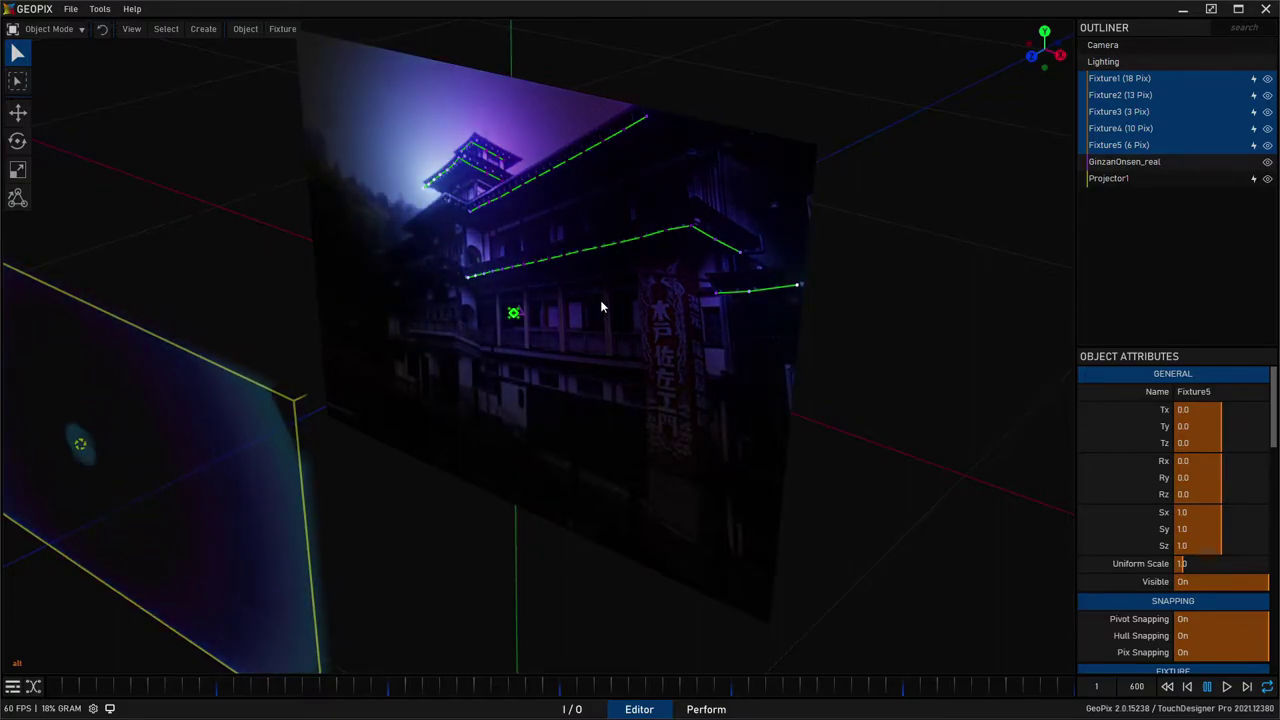
mouse_move(600, 307)
middle_down()
mouse_move(397, 297)
mouse_move(472, 308)
mouse_move(618, 295)
middle_up()
alt+drag(618, 295, 630, 296)
alt+middle_drag(680, 294, 669, 281)
alt+drag(669, 281, 645, 288)
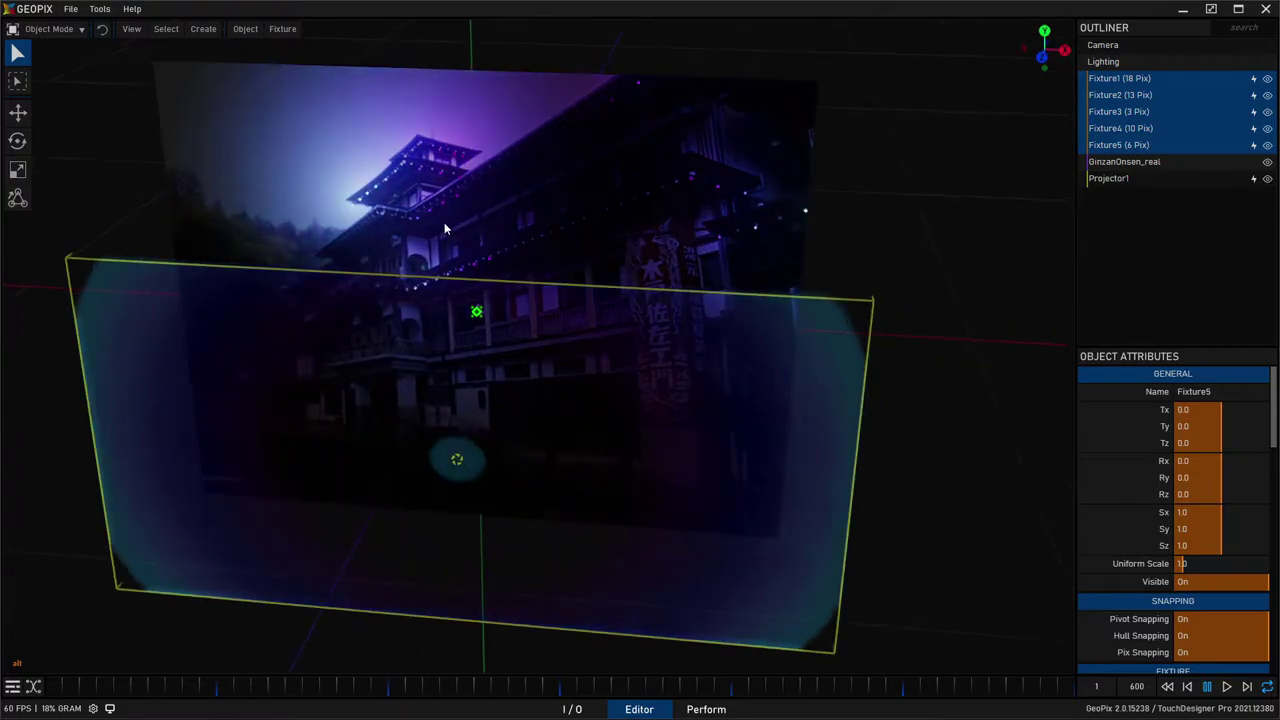
Start a new empty project.
click(70, 8)
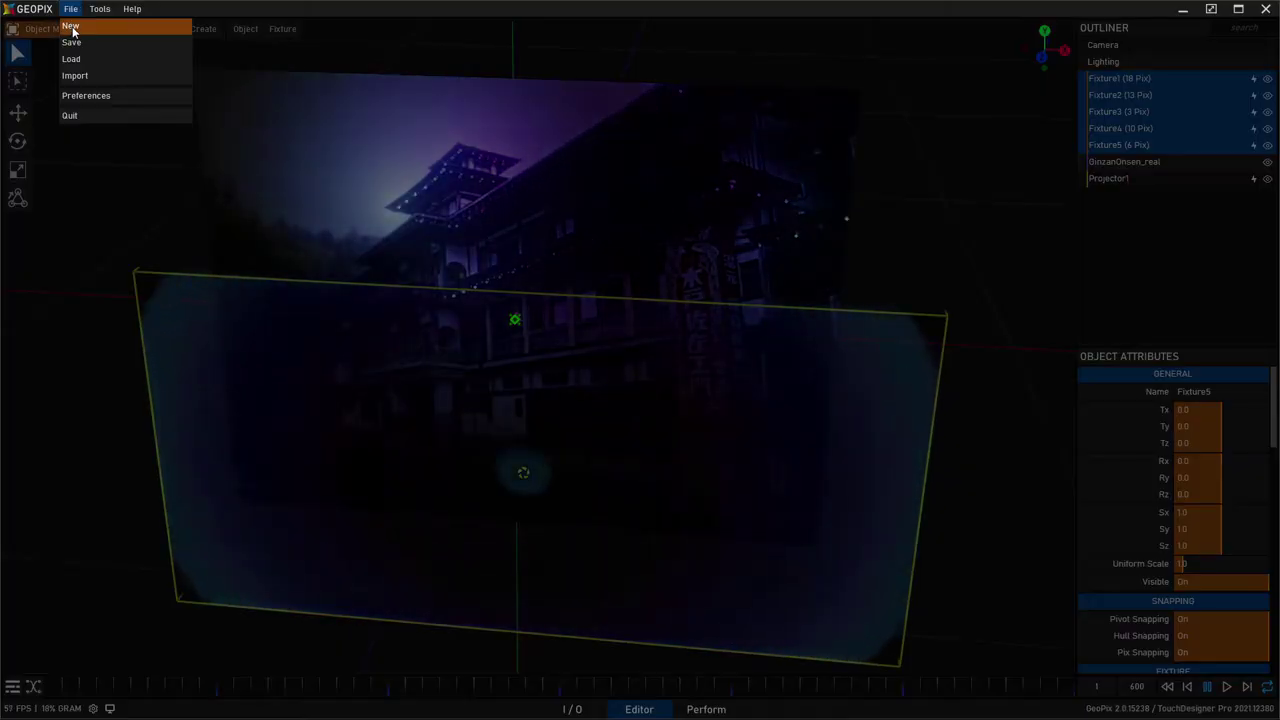
click(73, 28)
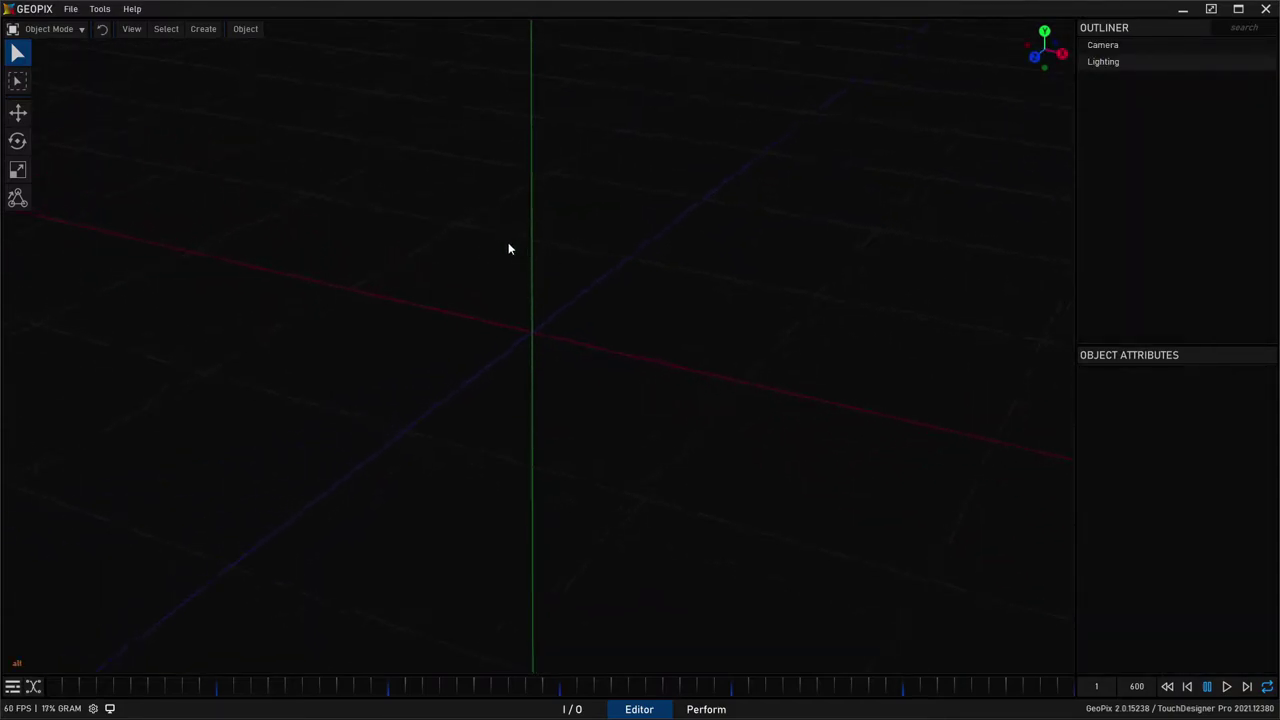
View the program's version information in the About window, centring the window, and close it again.
click(132, 8)
click(147, 30)
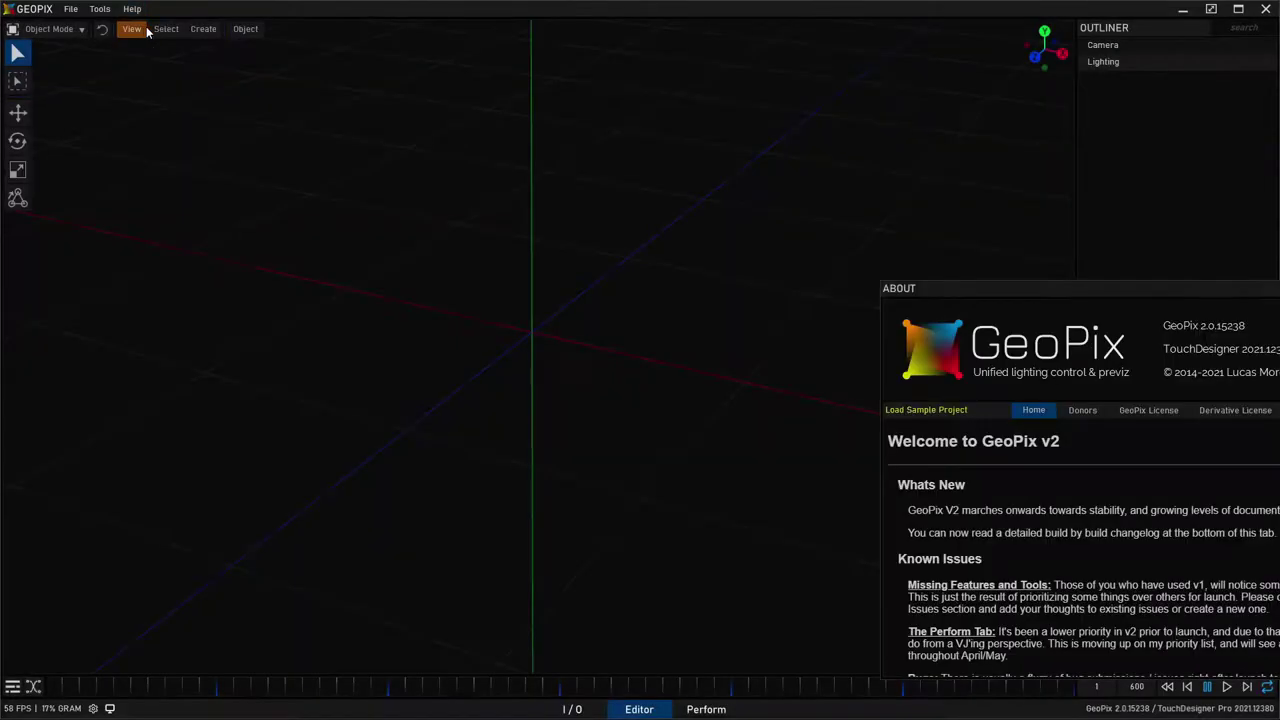
drag(1061, 293, 530, 179)
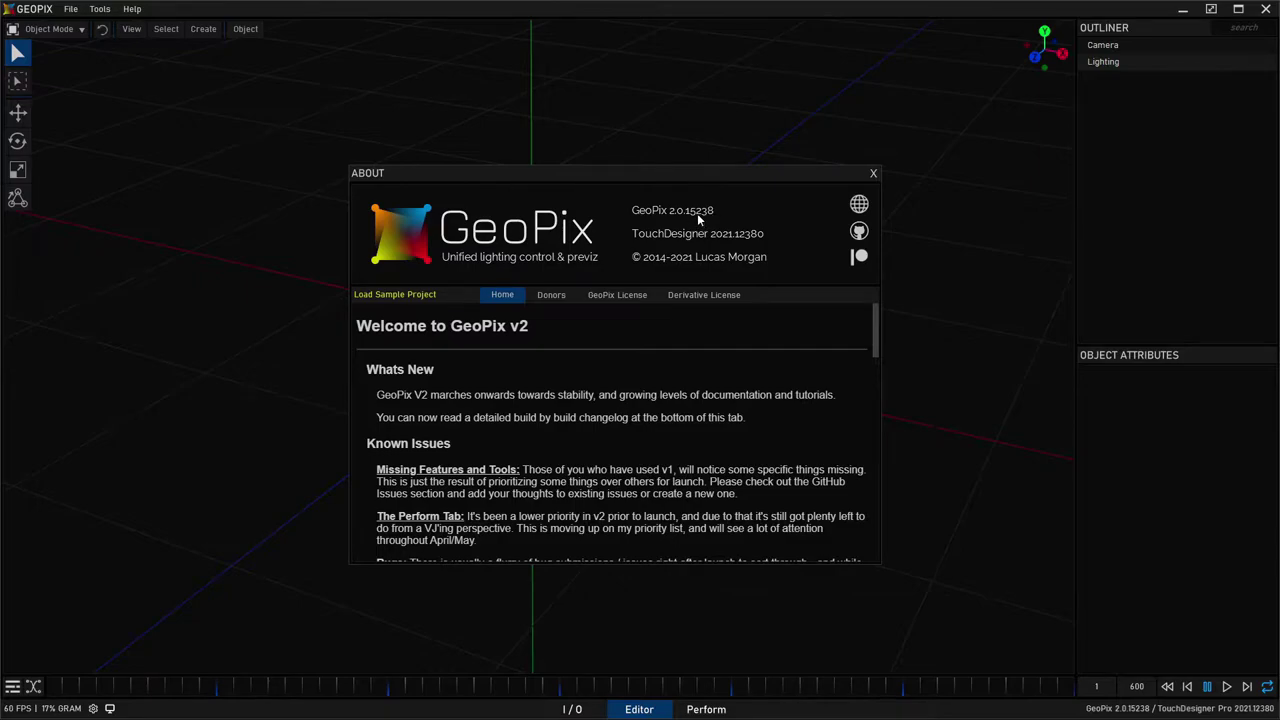
drag(709, 178, 715, 175)
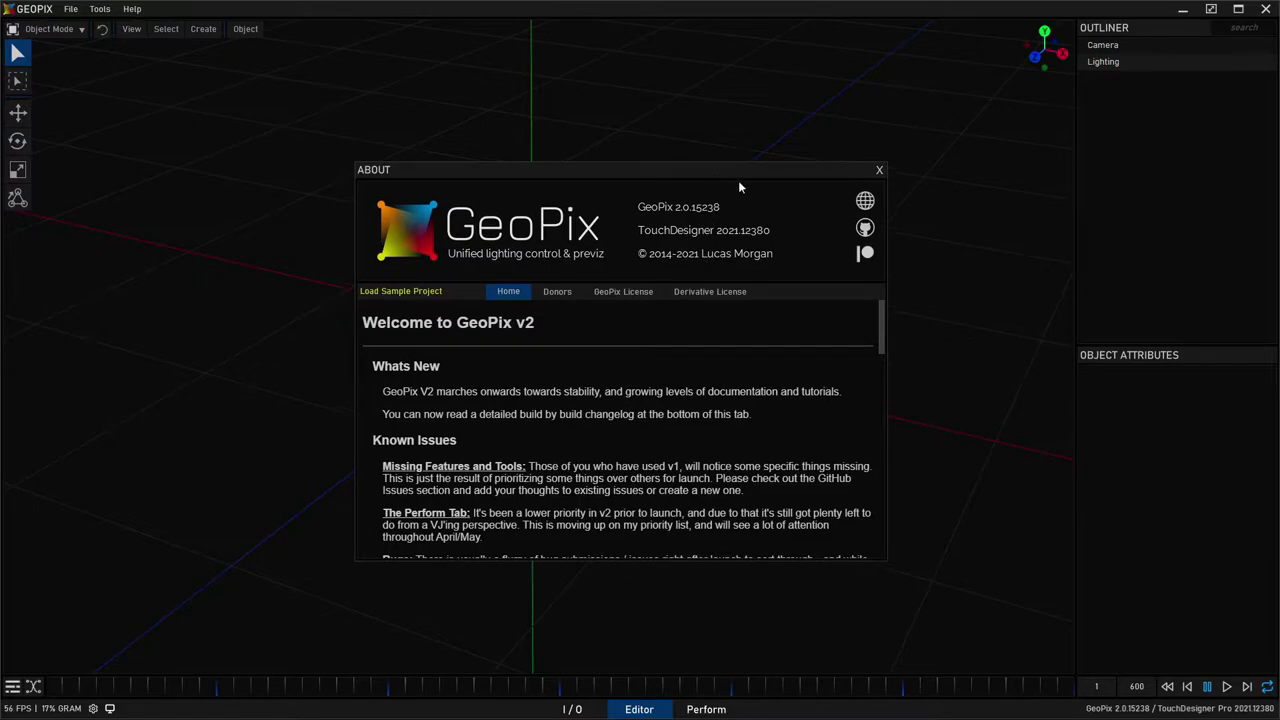
click(877, 171)
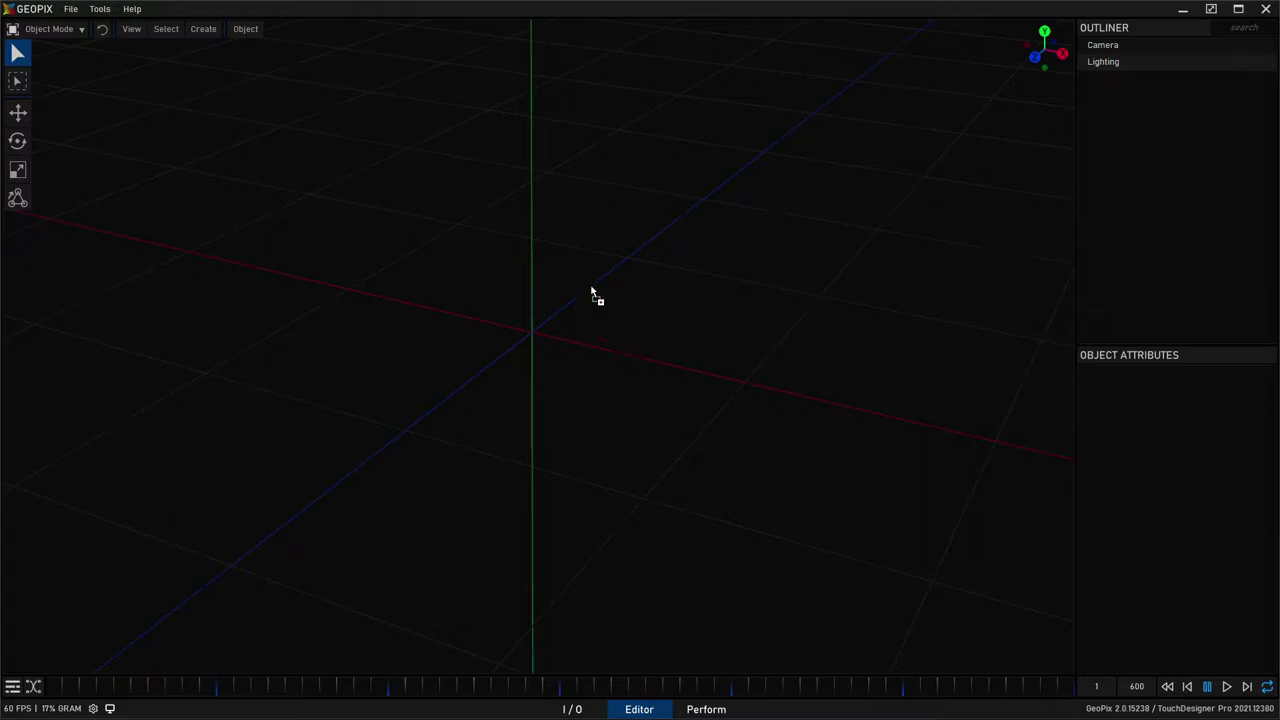
Import the GinzanOnsen_real image into the scene as a textured plane.
drag(531, 337, 521, 336)
scroll(565, 346, up, 4)
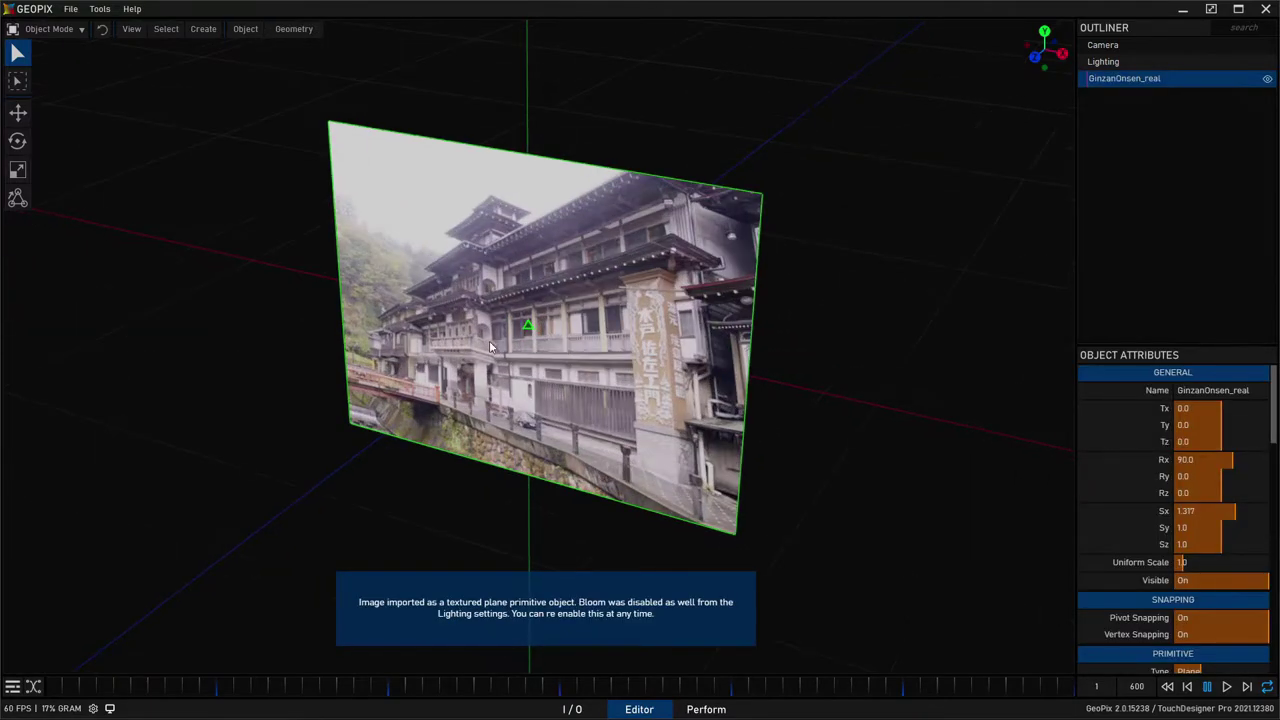
alt+drag(441, 364, 537, 324)
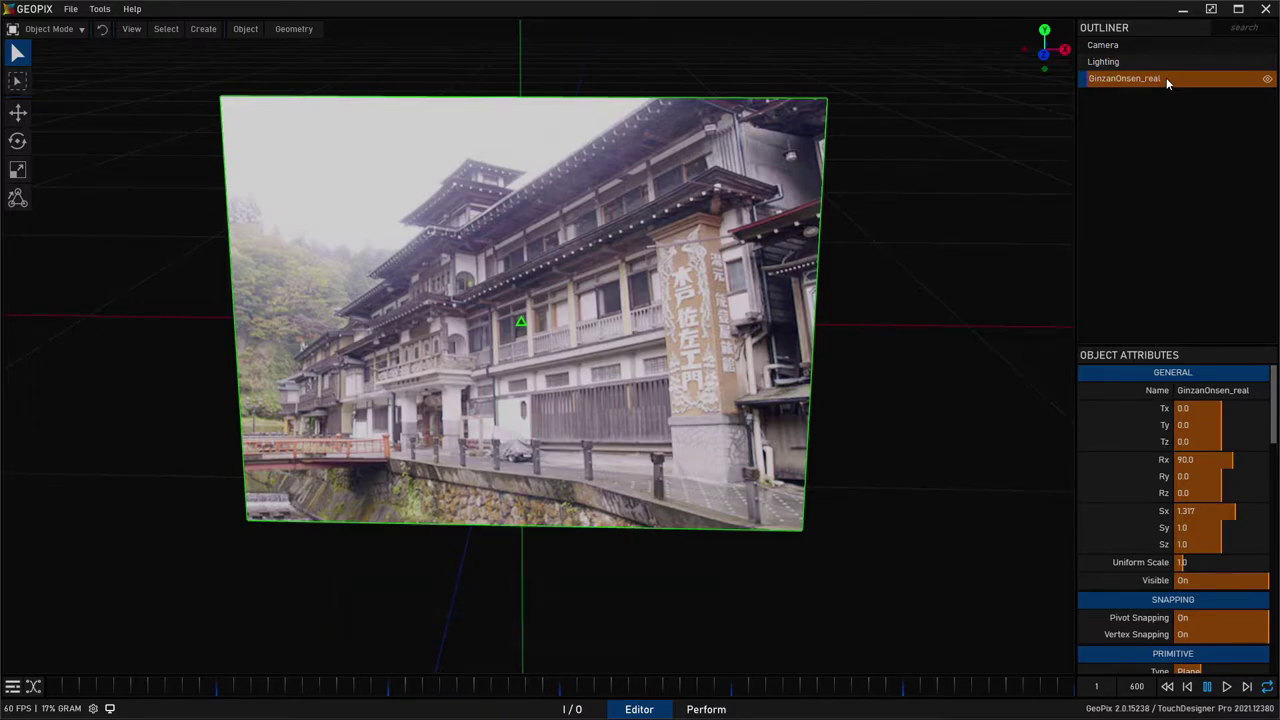
Examine the image plane's material attributes down to its Emit Color Texture.
scroll(1135, 498, down, 5)
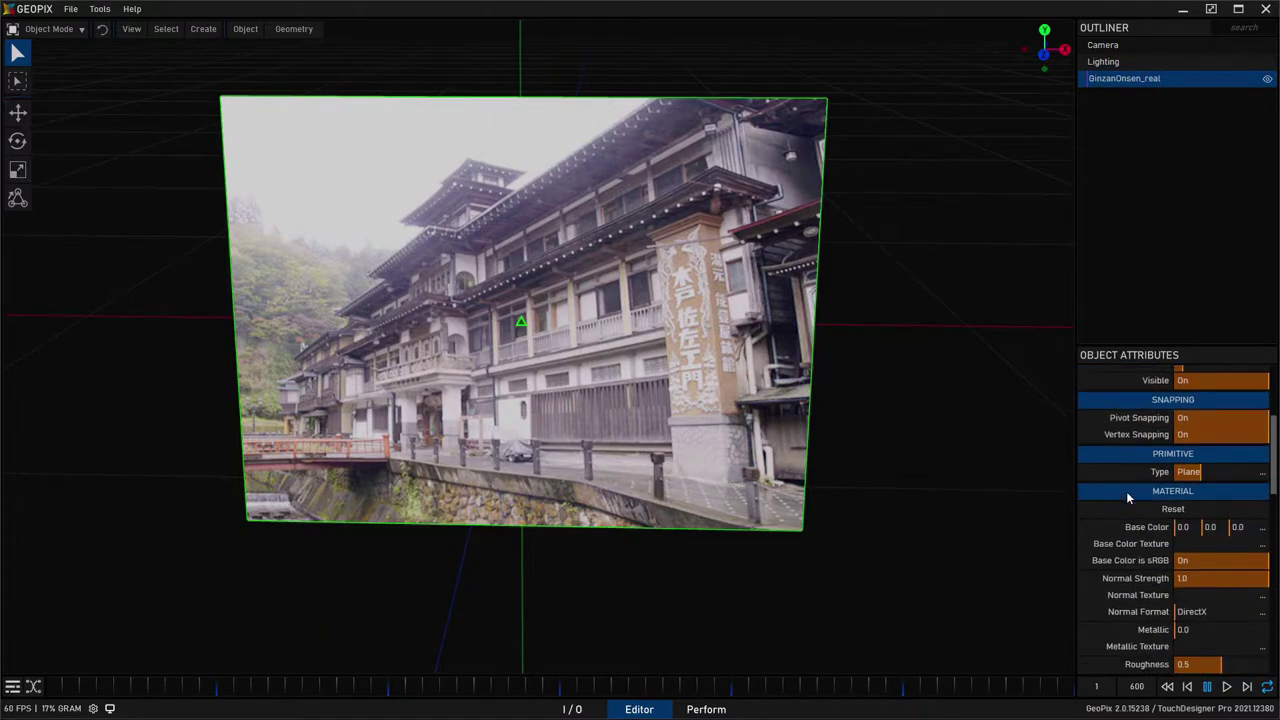
alt+drag(449, 347, 757, 318)
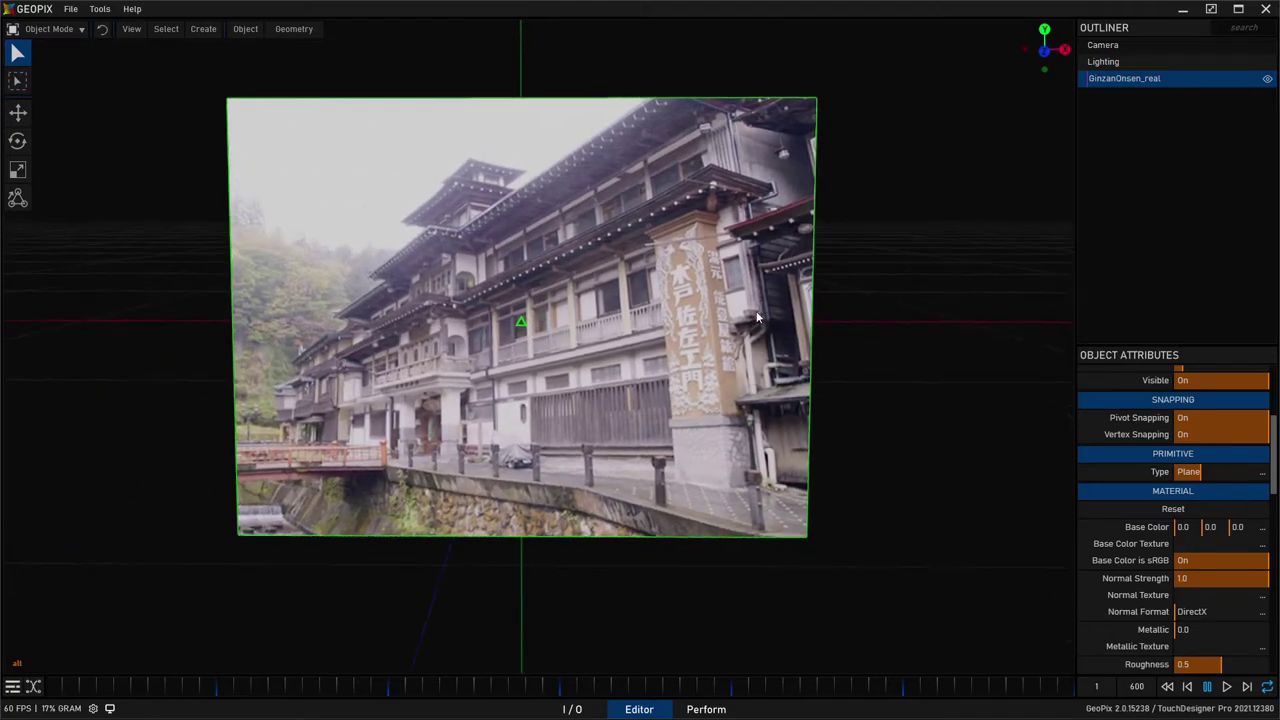
scroll(1102, 500, down, 3)
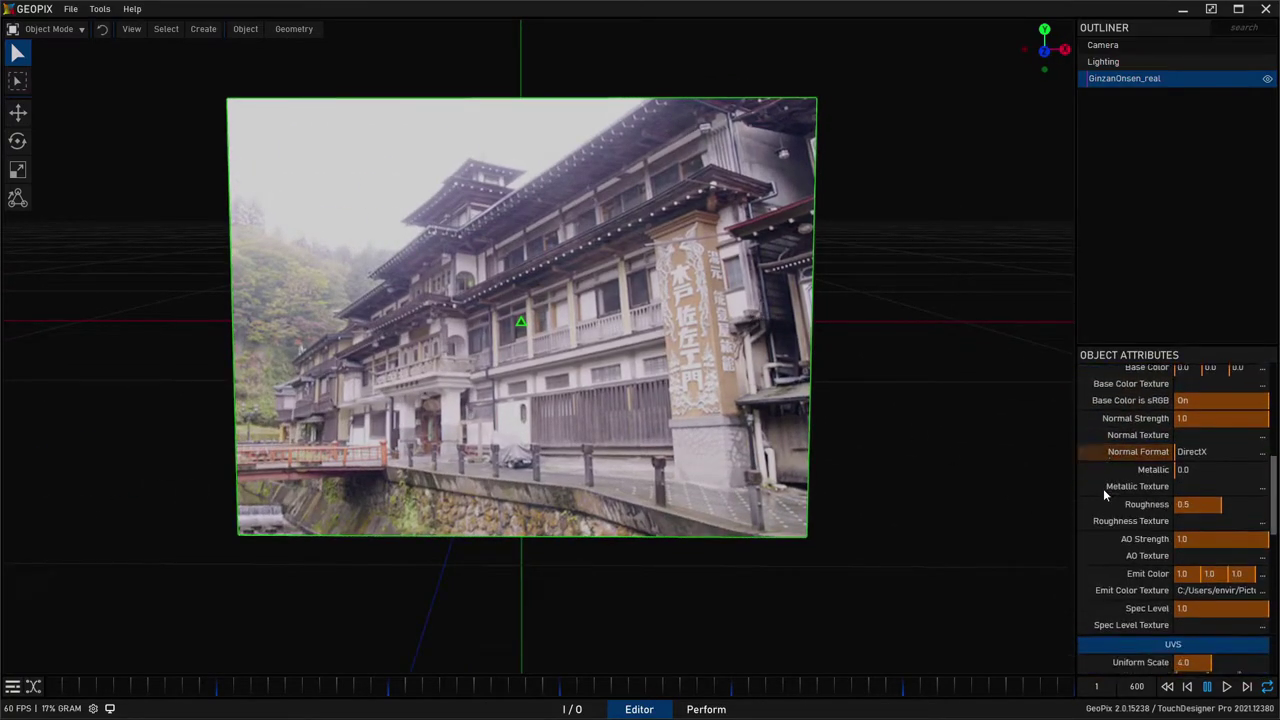
scroll(1103, 488, down, 1)
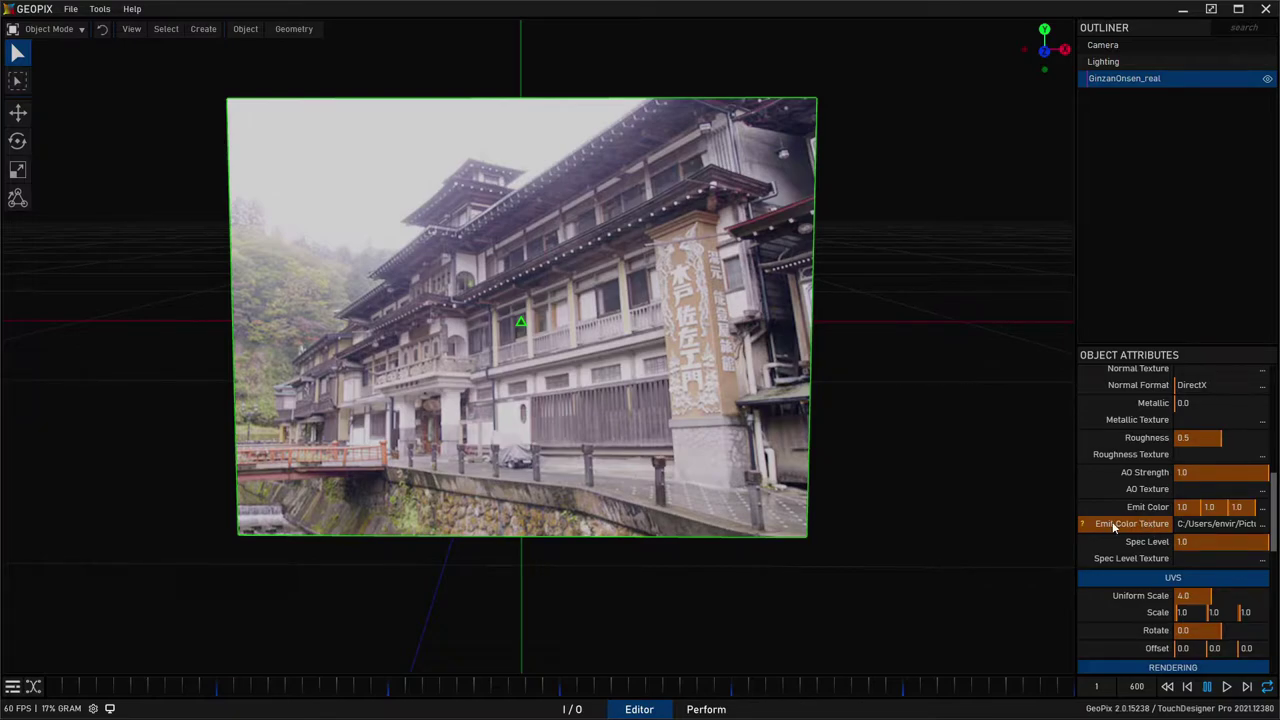
middle_drag(868, 325, 825, 342)
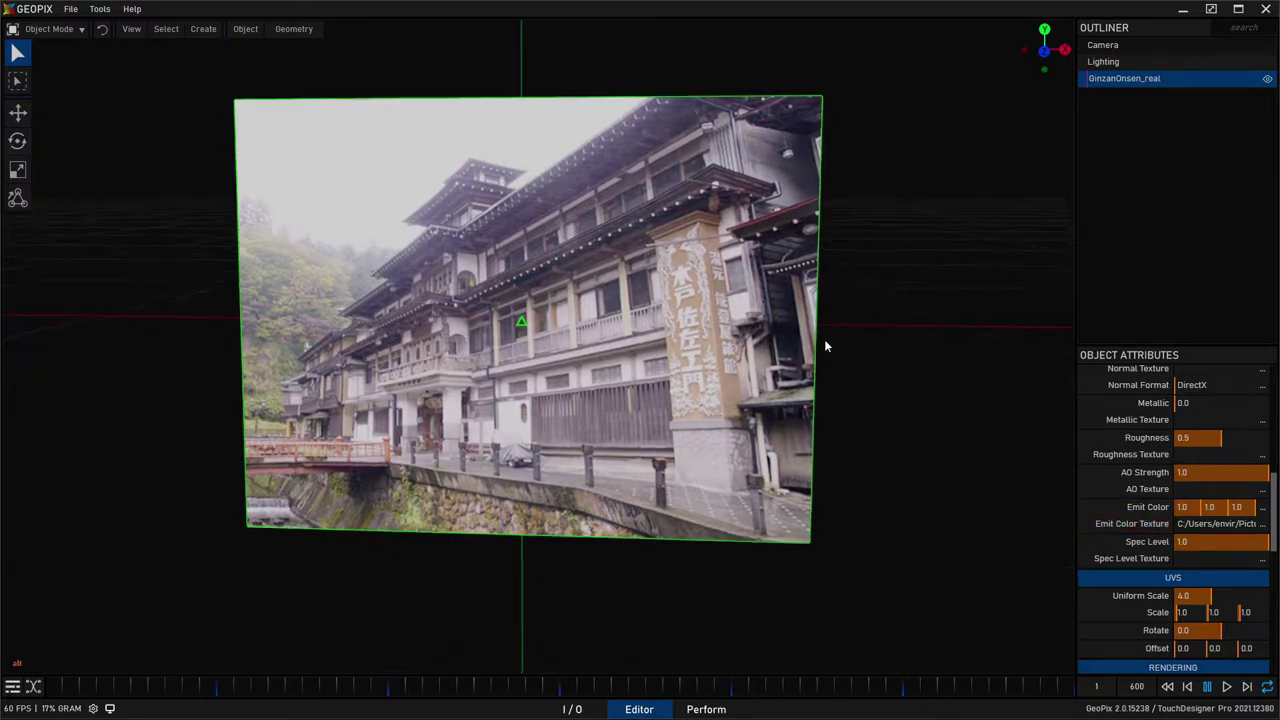
Try a lower environment lighting brightness for the scene and set it back to 1.
click(1126, 62)
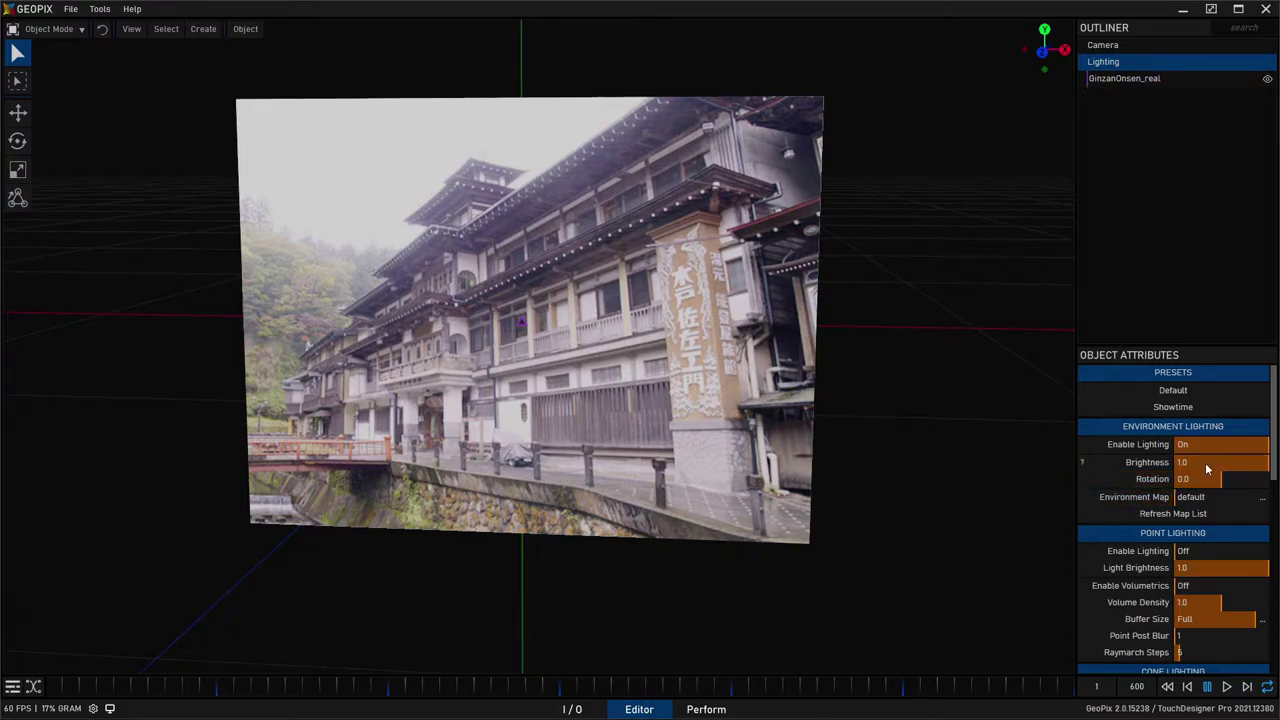
drag(1197, 463, 1142, 464)
text(1)
key(Return)
alt+drag(717, 387, 792, 296)
Enable bloom in the scene lighting's image effects and inspect the glow on the image plane.
scroll(1136, 502, down, 2)
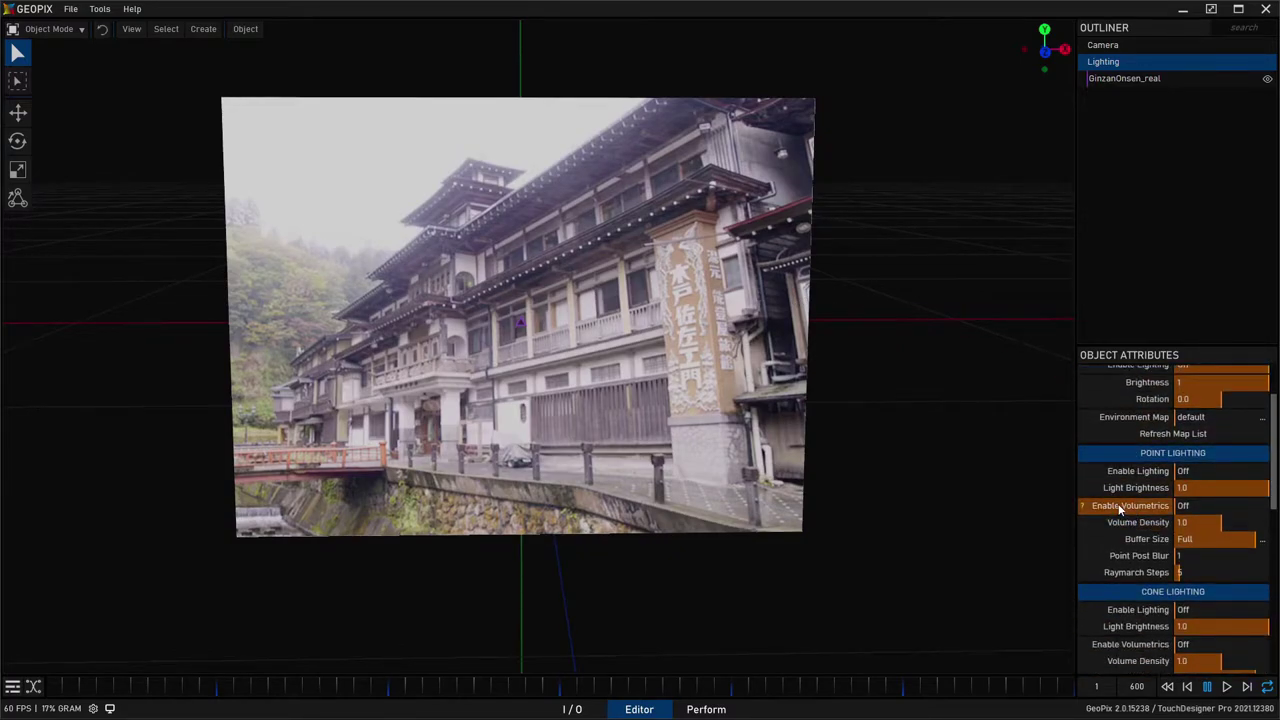
scroll(1130, 530, down, 3)
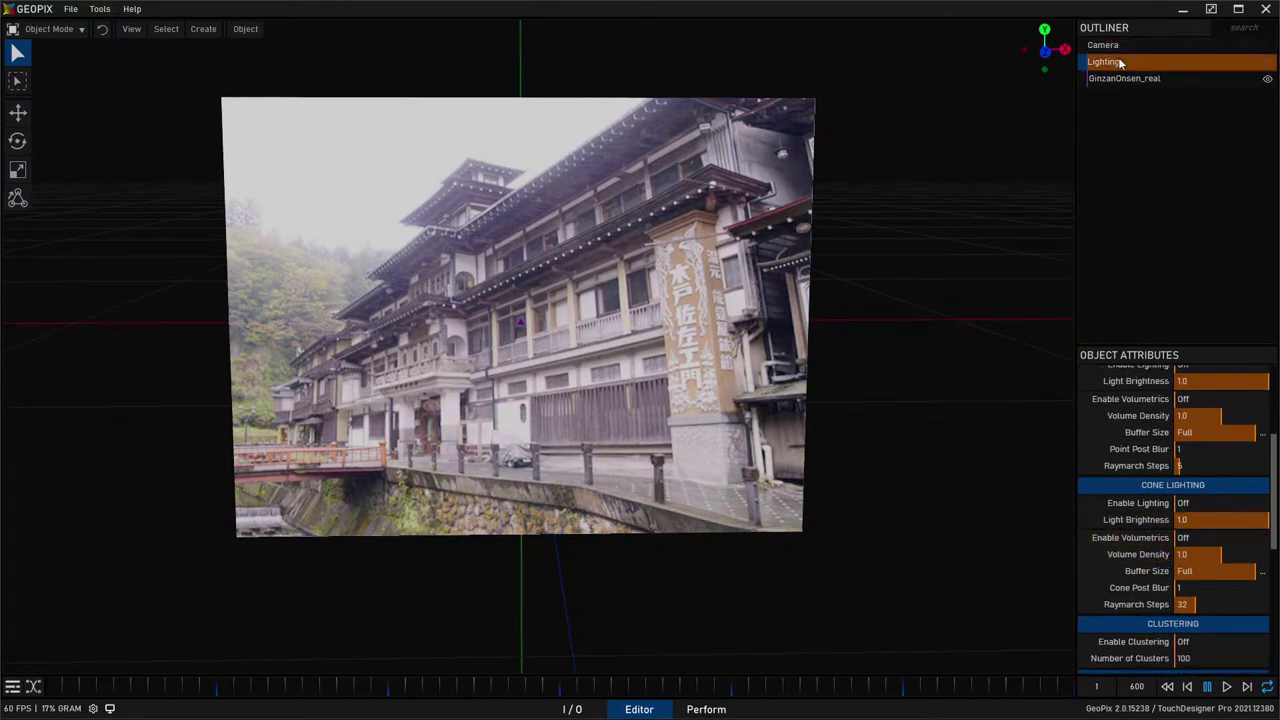
scroll(1150, 525, down, 3)
scroll(1142, 526, down, 3)
scroll(1142, 528, down, 3)
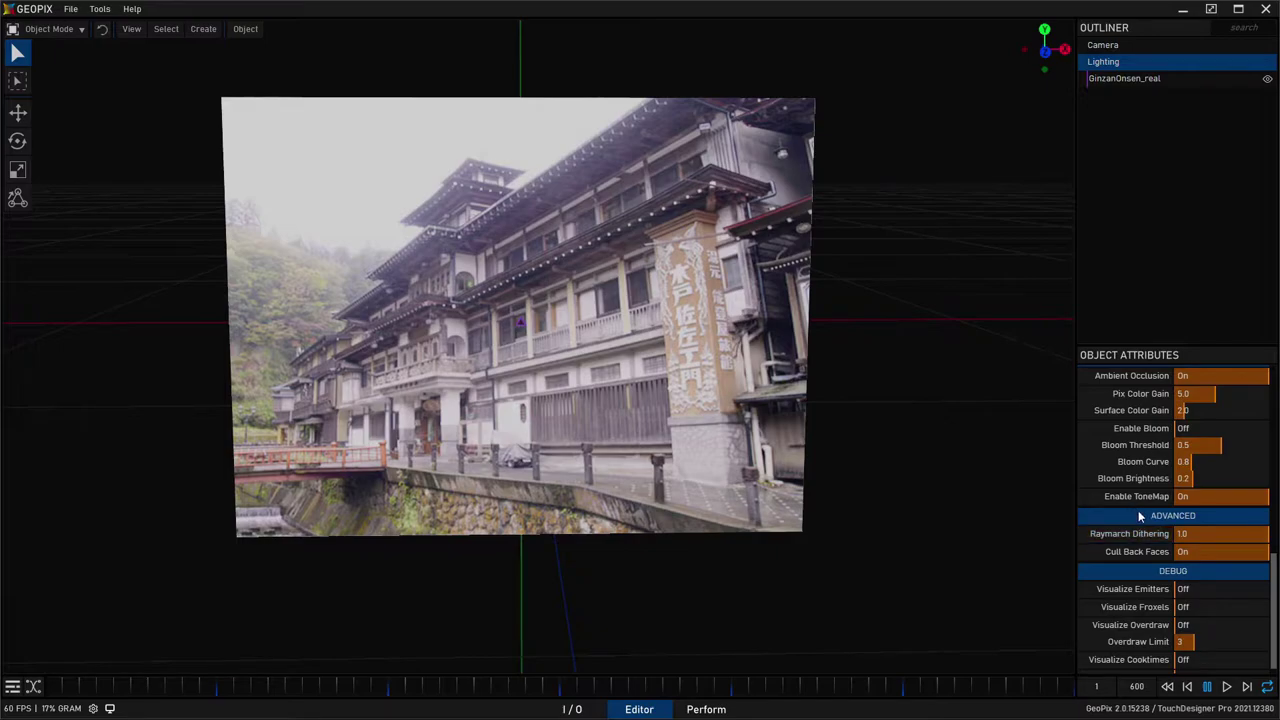
click(1202, 428)
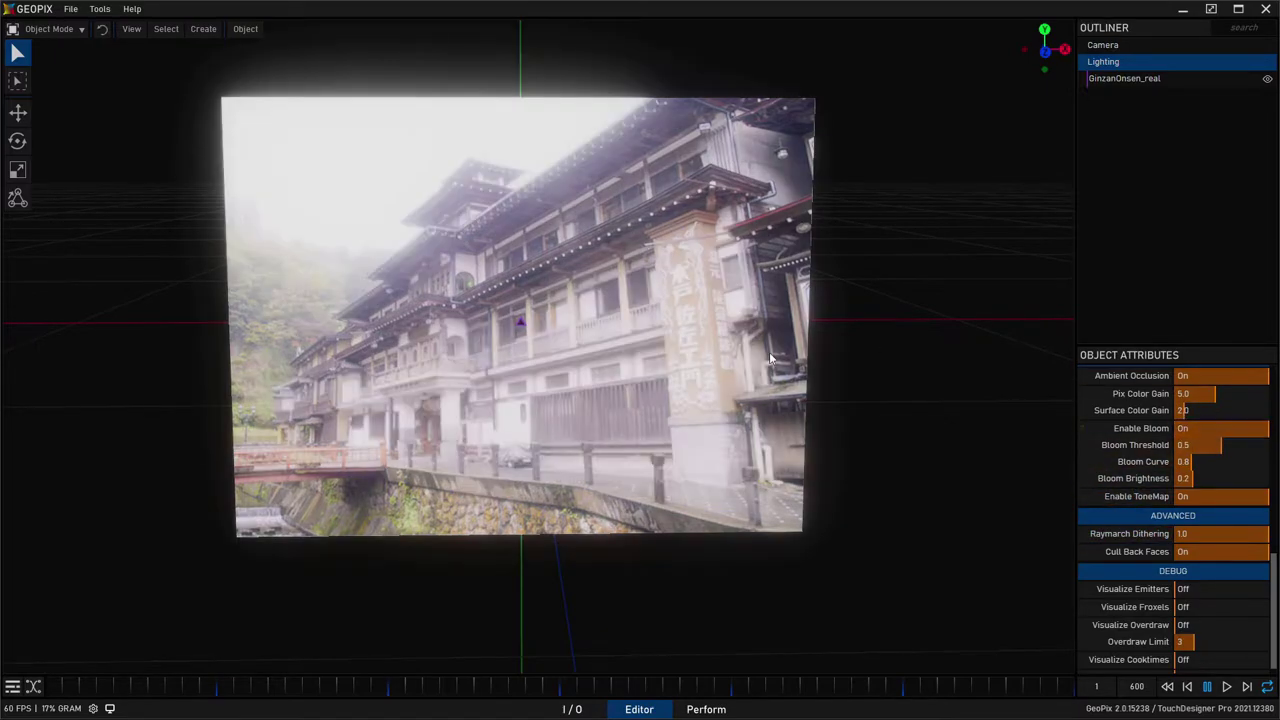
alt+drag(803, 386, 545, 412)
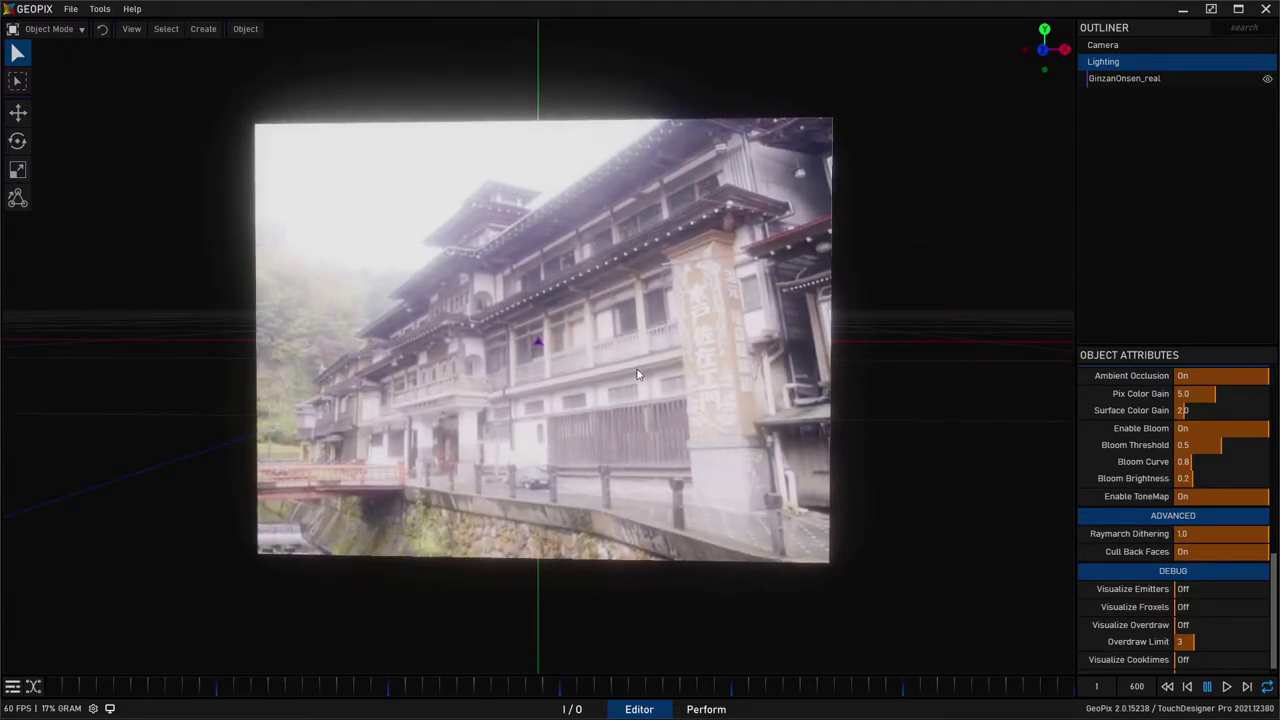
alt+drag(441, 261, 464, 298)
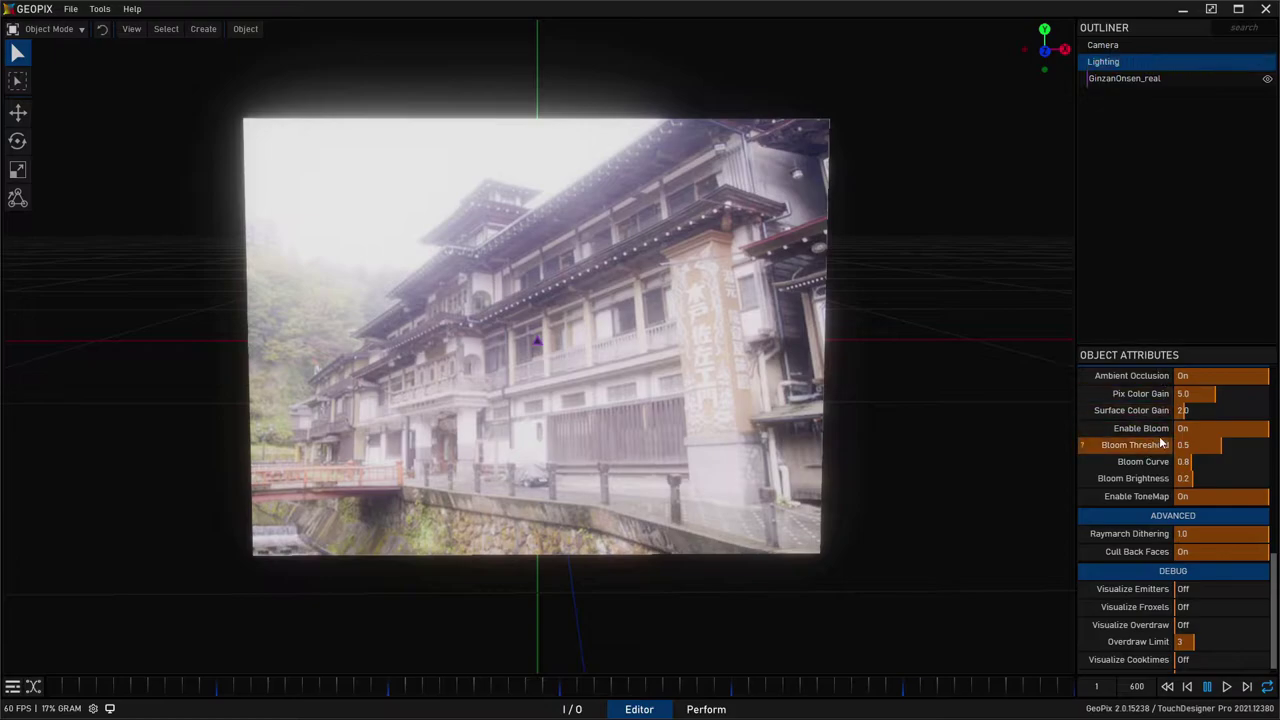
Toggle the scene lighting's bloom effect for comparison and leave it off.
scroll(1159, 440, up, 3)
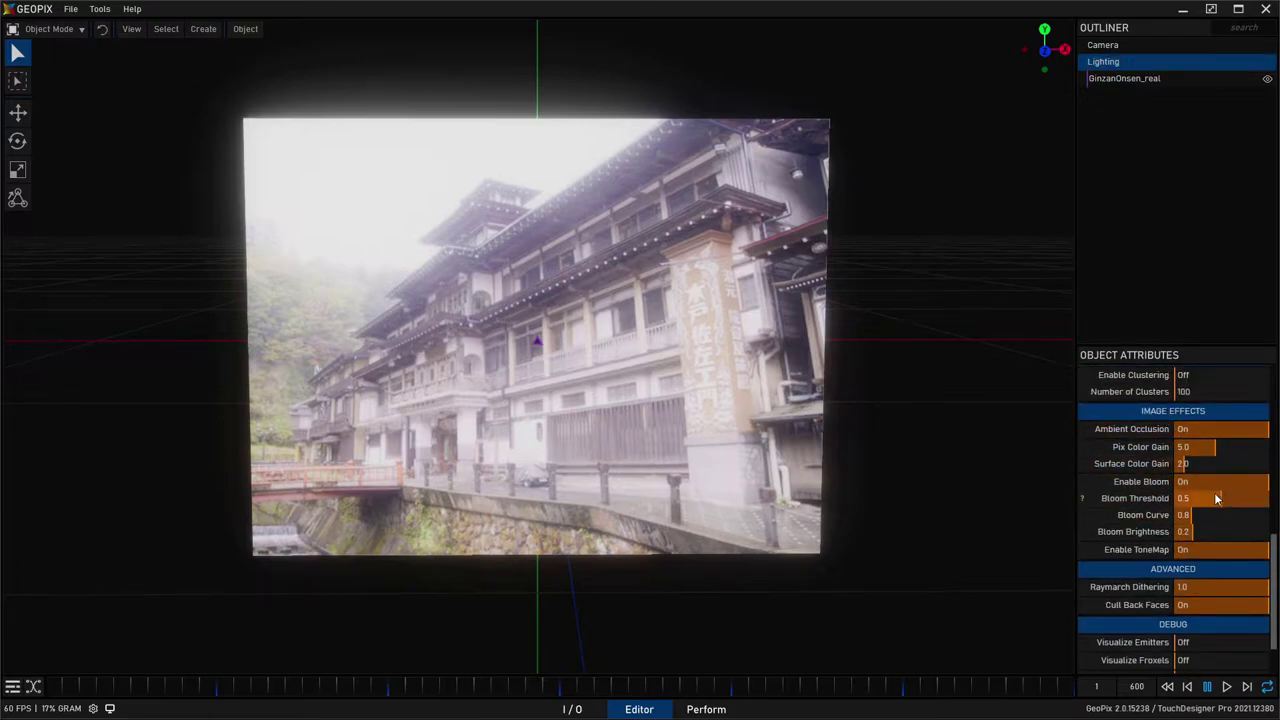
click(1228, 482)
click(1228, 482)
click(1228, 482)
alt+drag(695, 418, 661, 408)
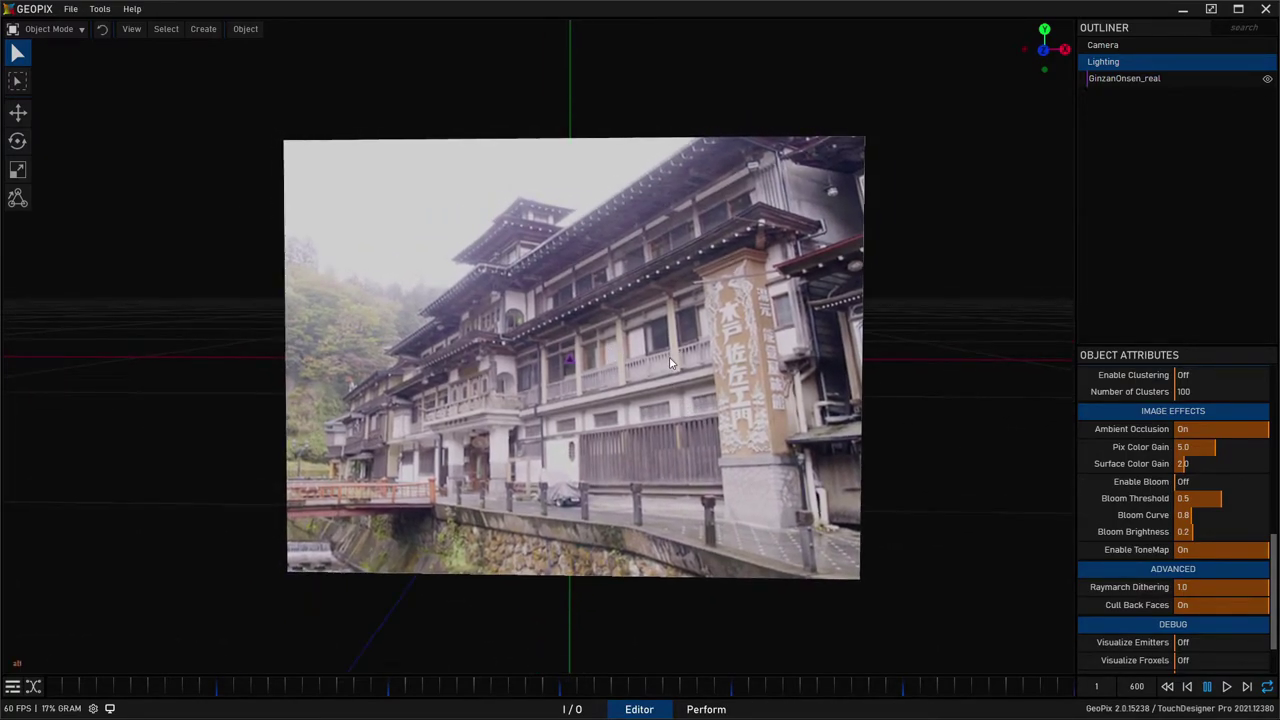
Deselect the image plane and create a new Fixture object in the scene.
click(832, 527)
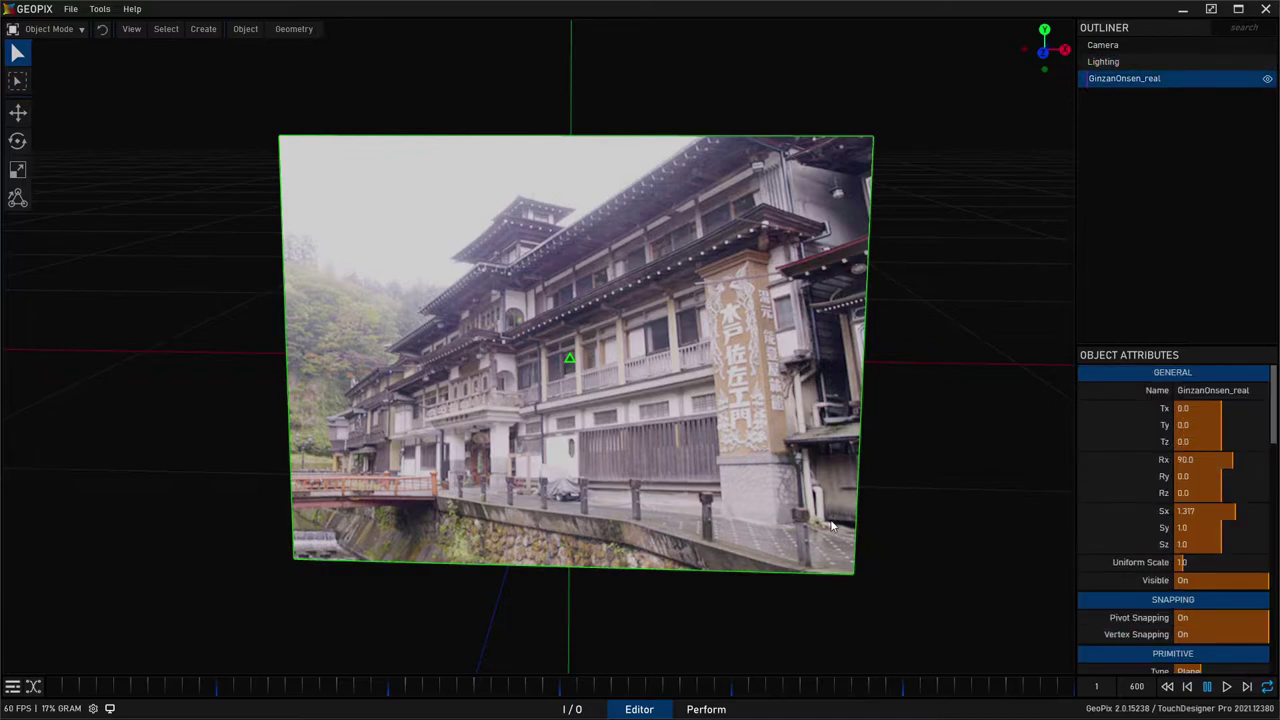
click(962, 392)
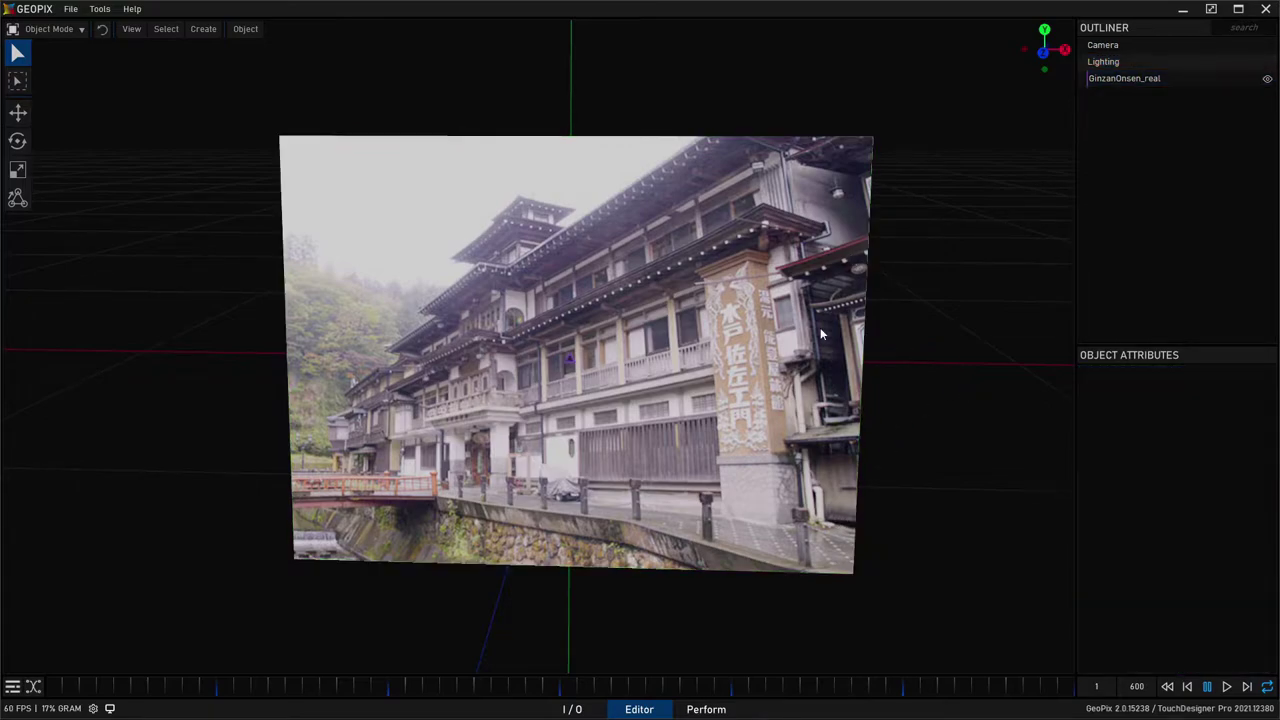
click(203, 29)
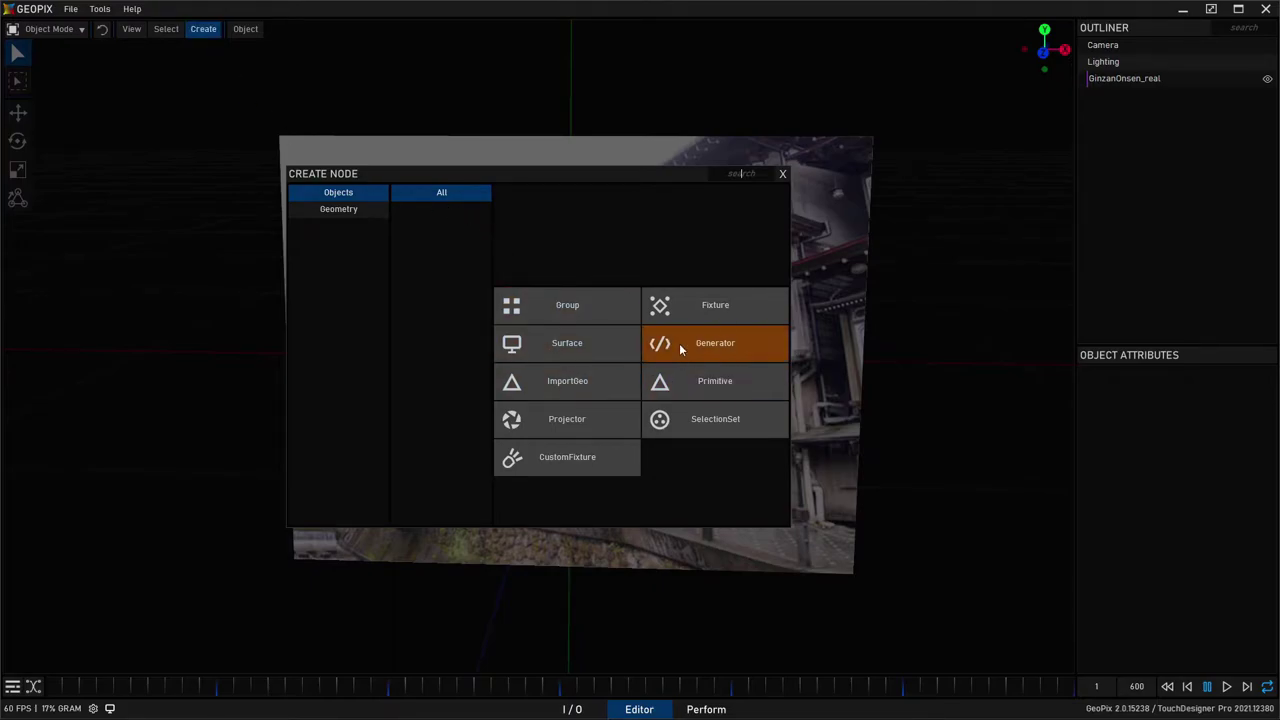
click(716, 306)
drag(422, 331, 518, 297)
In Pix Mode, add a row of 13 pix to the fixture along the bulbs under the building's upper roof eave.
click(50, 29)
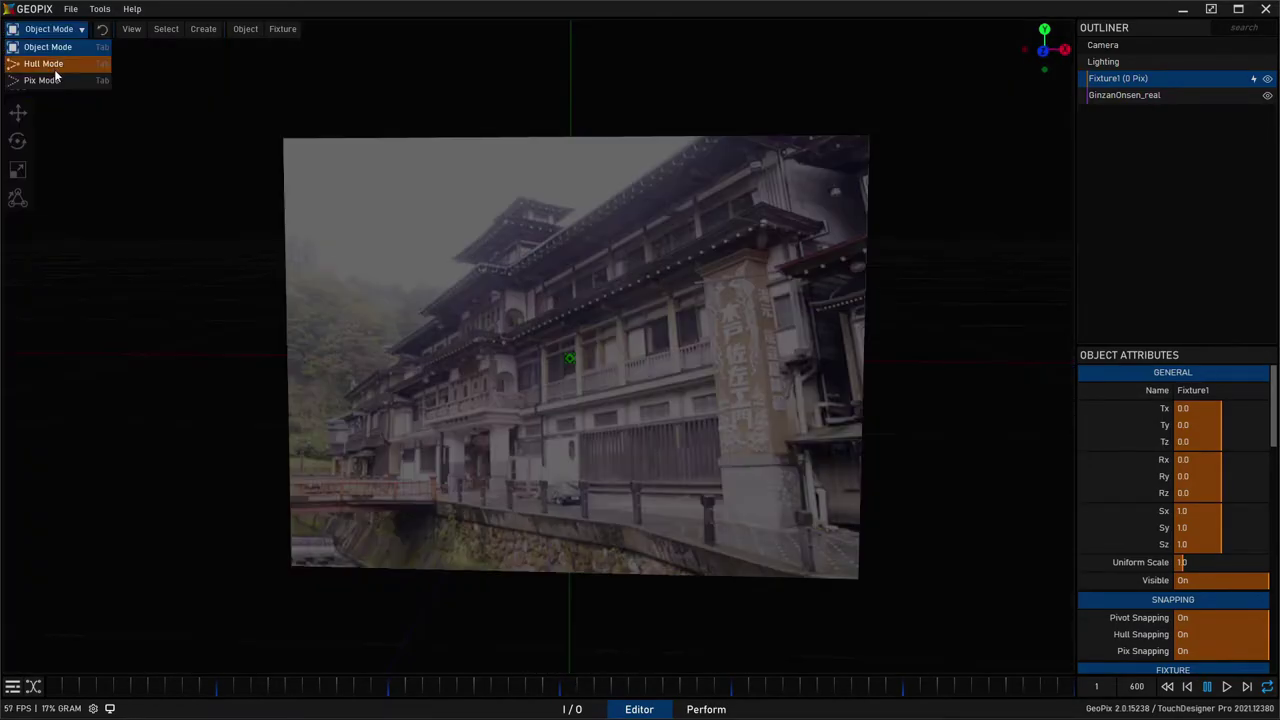
click(42, 80)
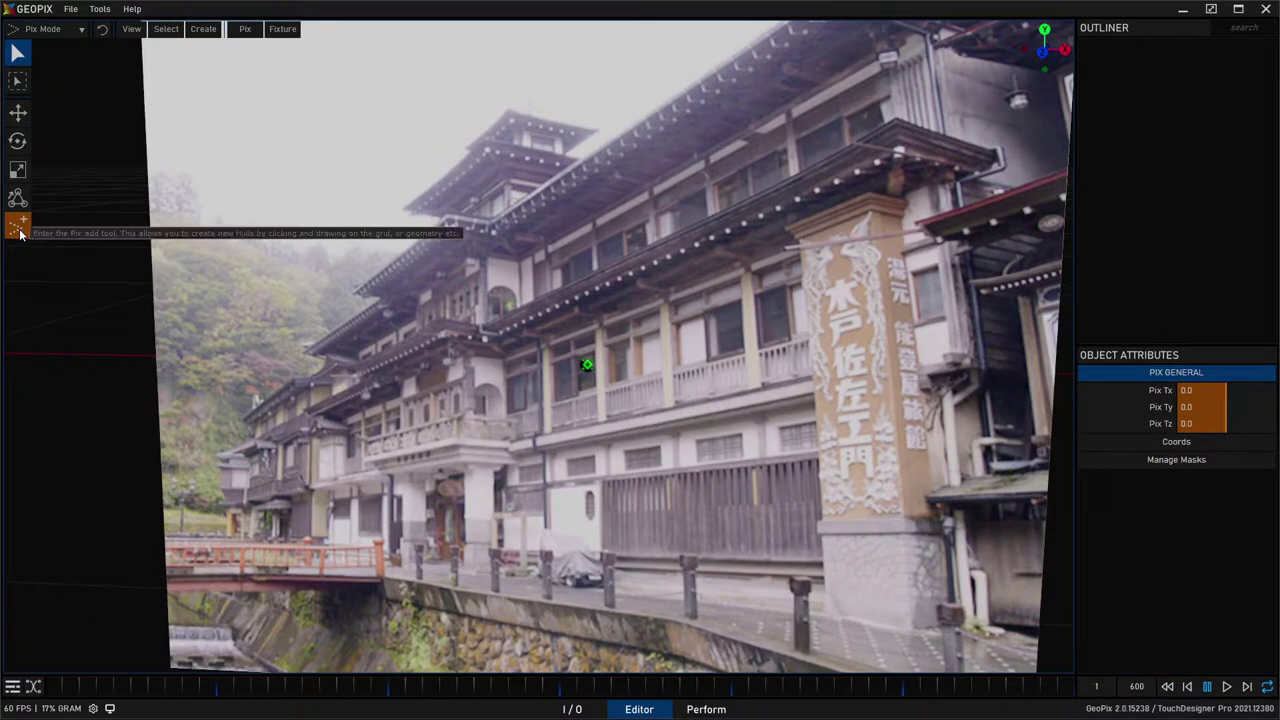
click(18, 229)
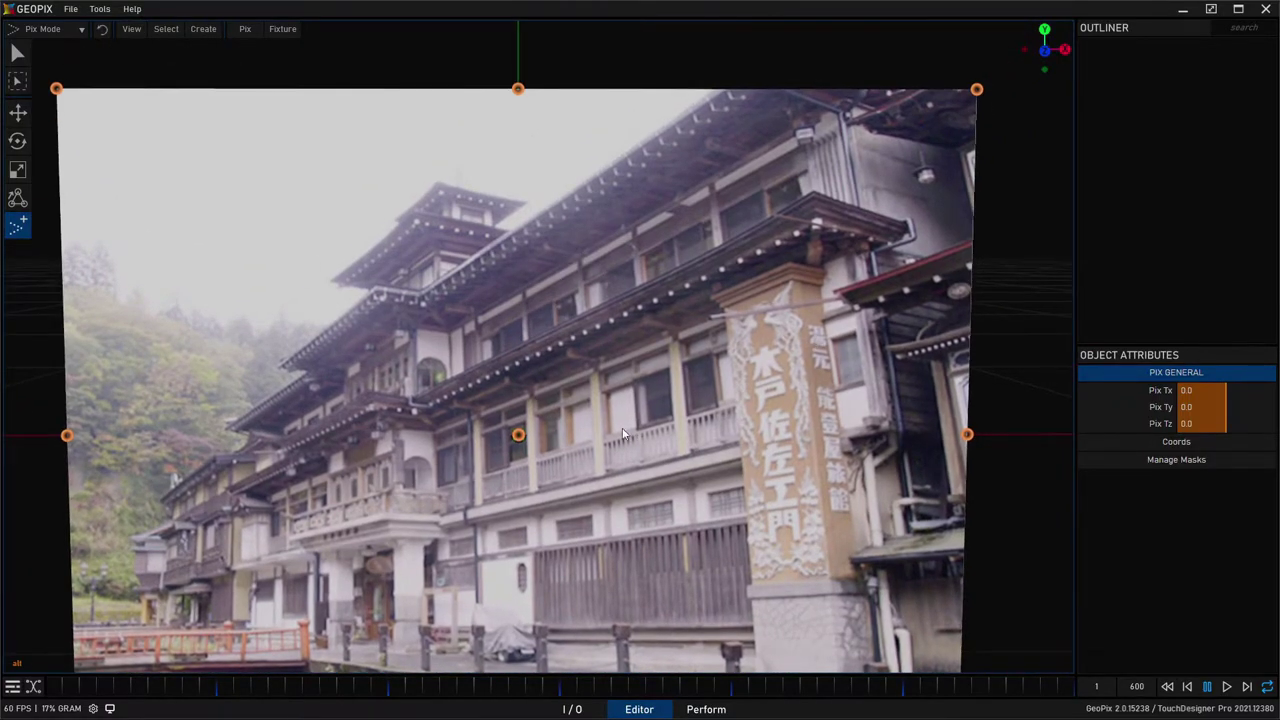
scroll(382, 351, up, 8)
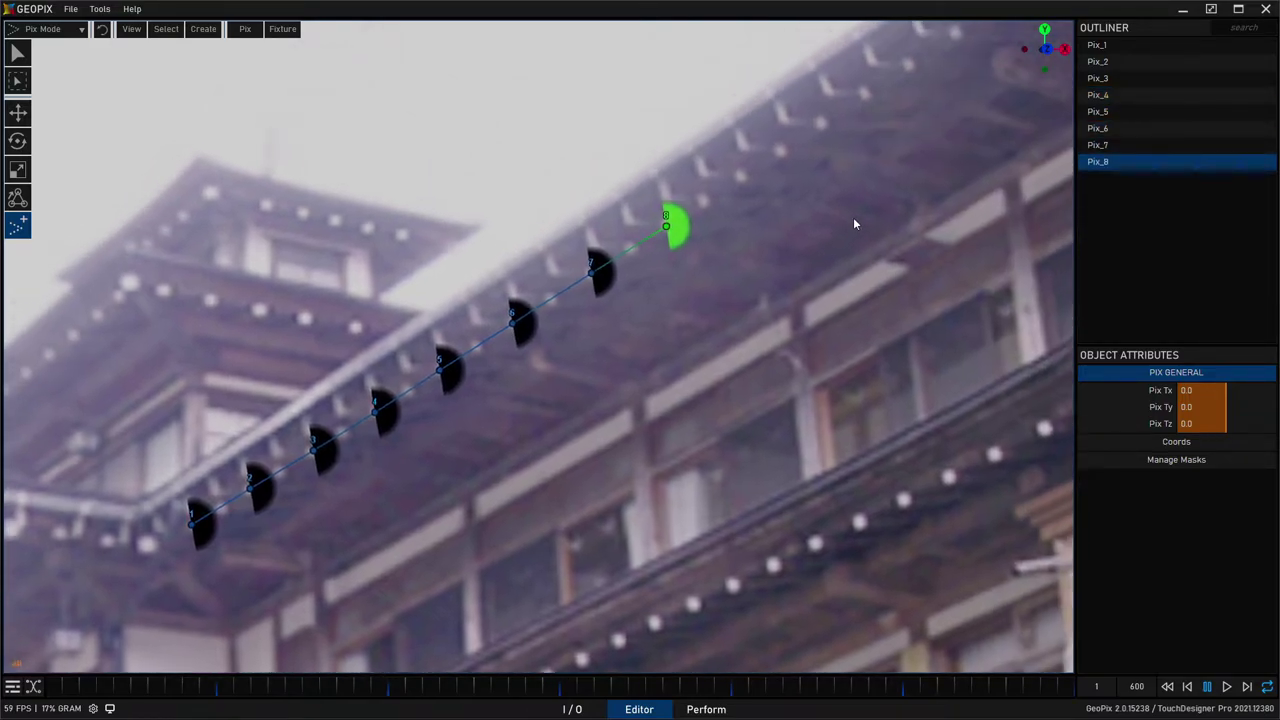
click(741, 180)
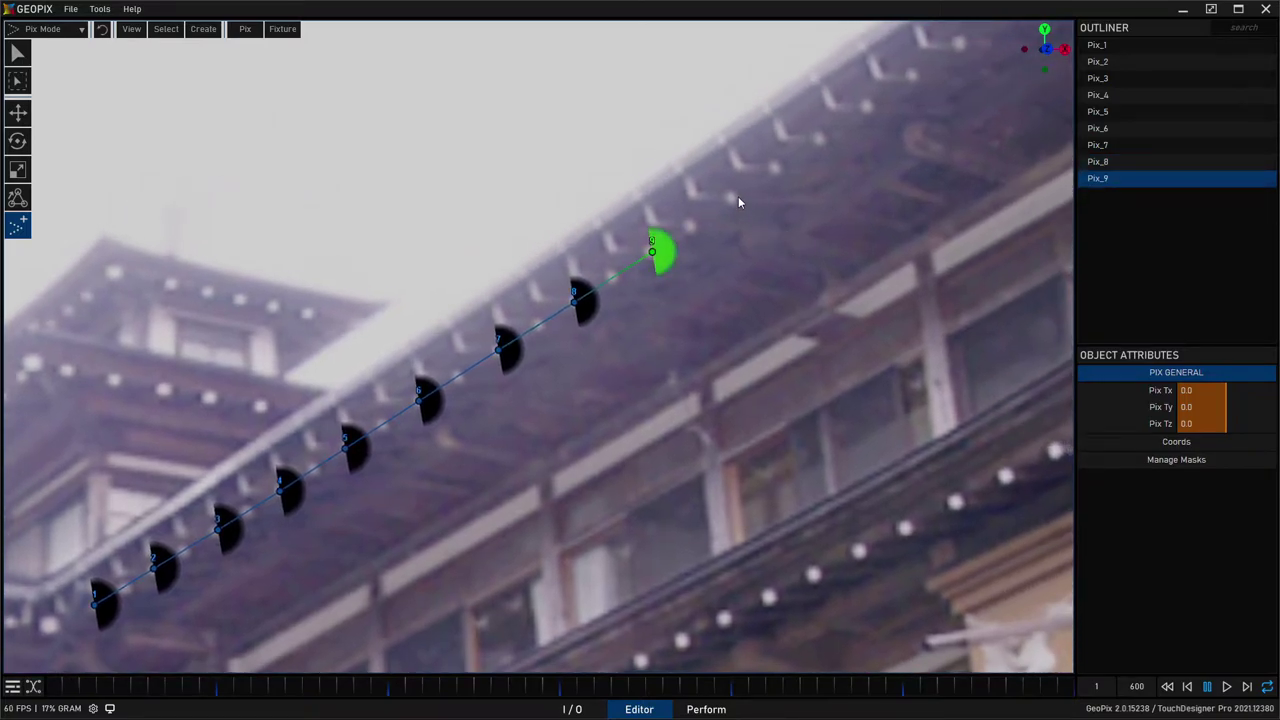
click(731, 192)
click(701, 220)
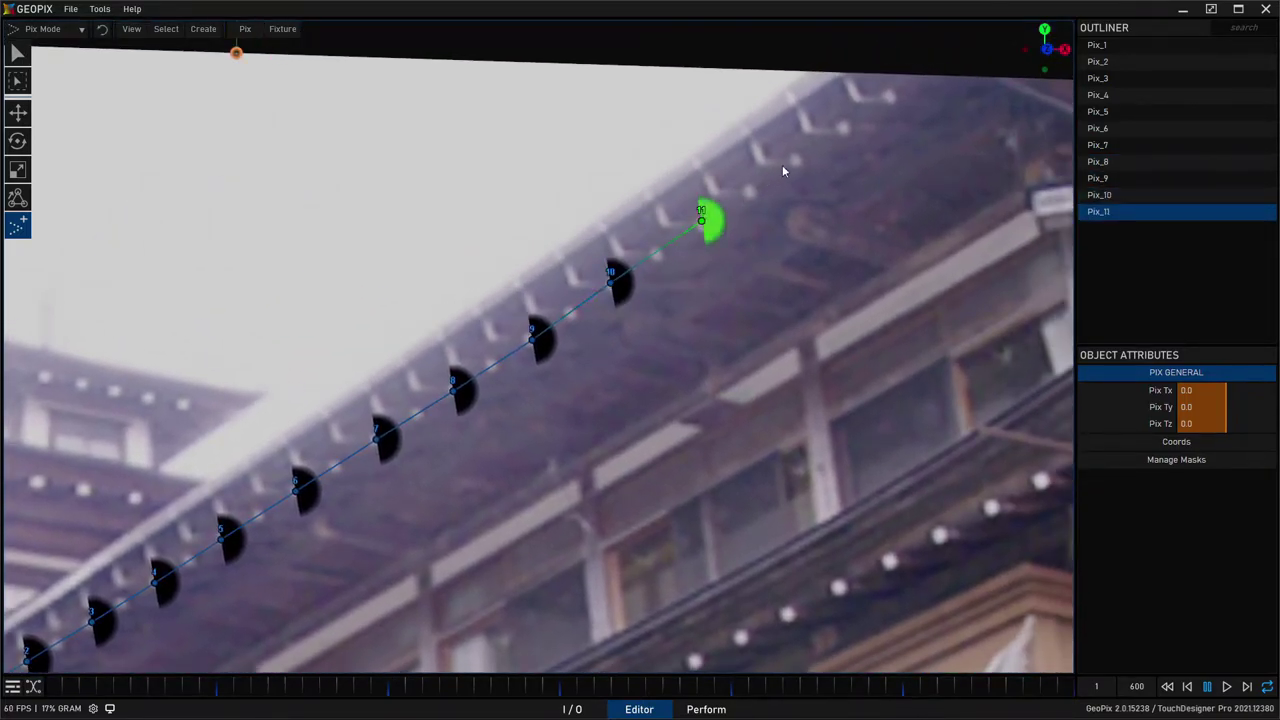
click(818, 152)
click(886, 96)
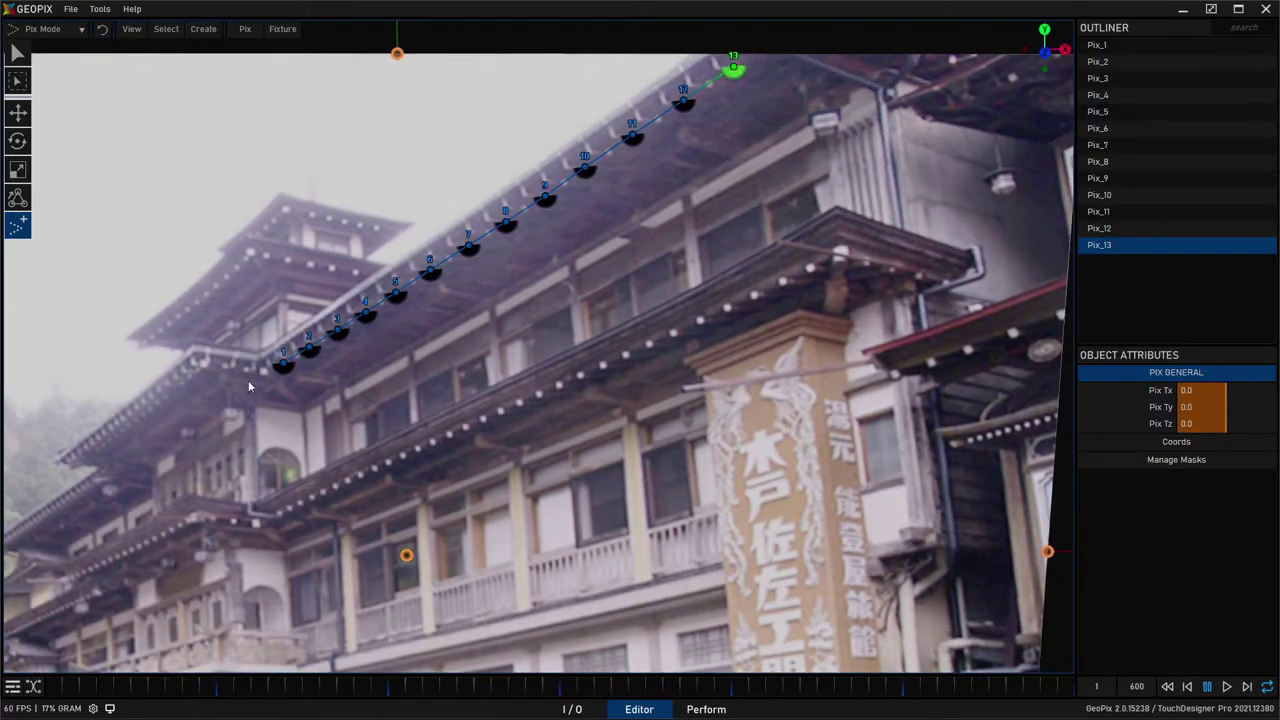
Return to Object Mode and duplicate the 13-pix fixture on the upper eave.
click(43, 29)
click(43, 47)
middle_drag(617, 156, 561, 173)
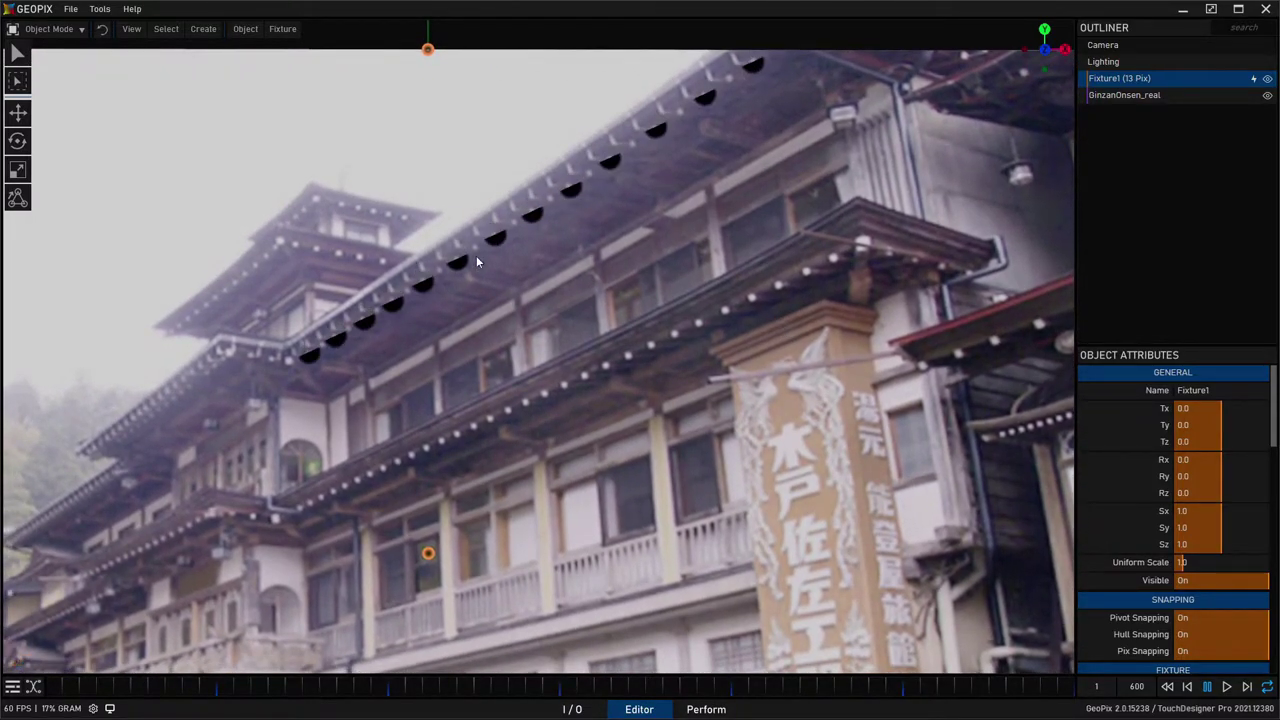
key(ctrl+d)
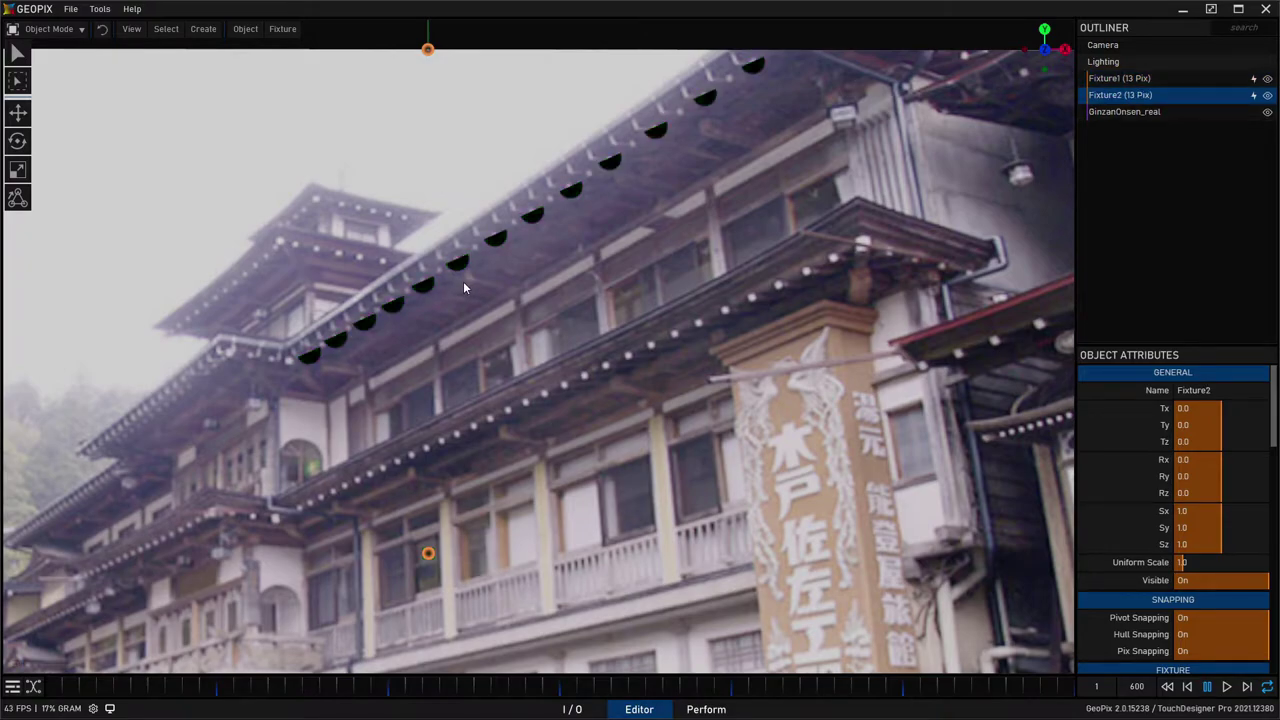
Open the duplicated fixture in Pix Mode and delete all of its pix.
click(48, 28)
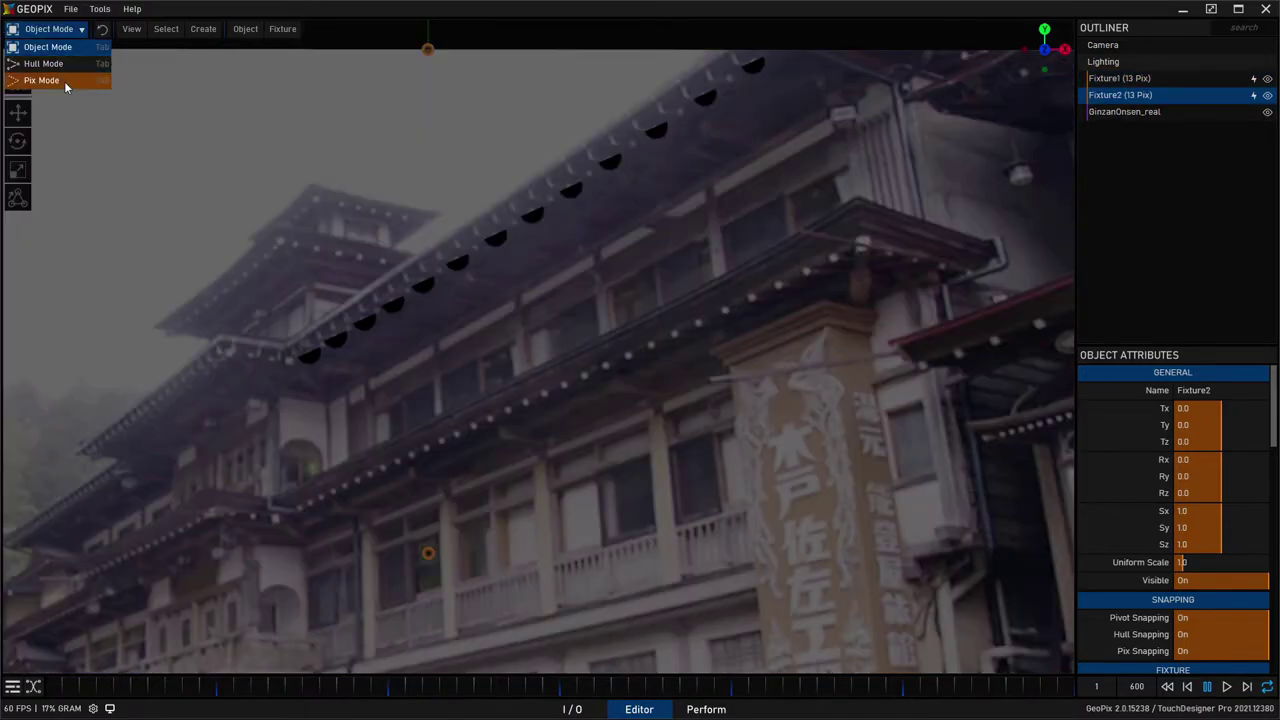
click(45, 80)
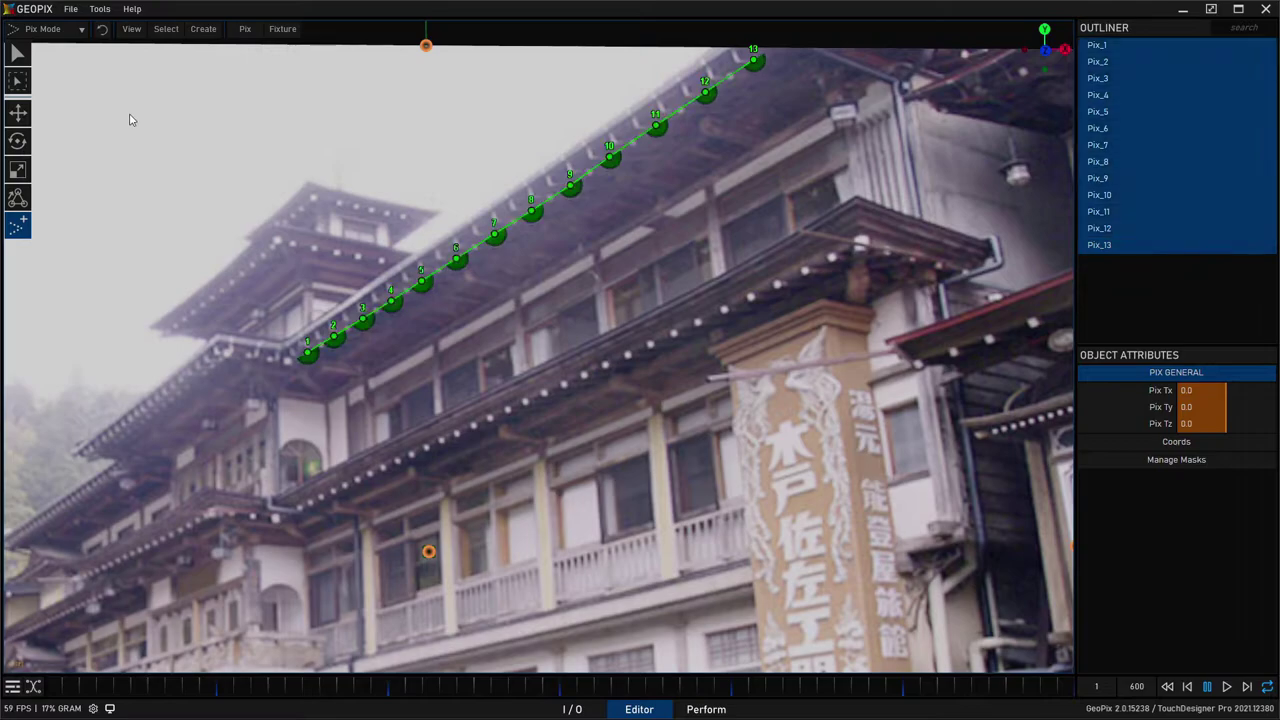
key(ctrl+a)
key(Delete)
middle_drag(443, 256, 435, 260)
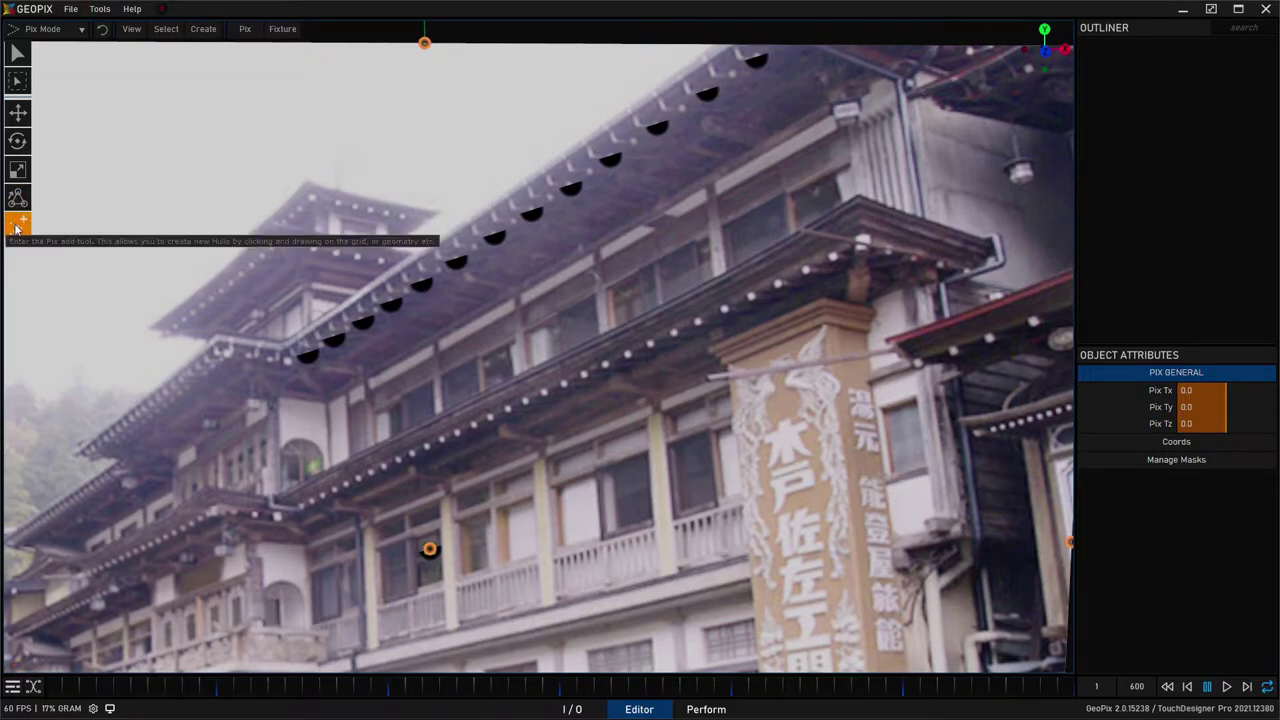
Add 15 pix to the emptied fixture, one on every second bulb along the long eave below the upper roof.
shift+middle_drag(395, 405, 526, 265)
scroll(500, 280, up, 6)
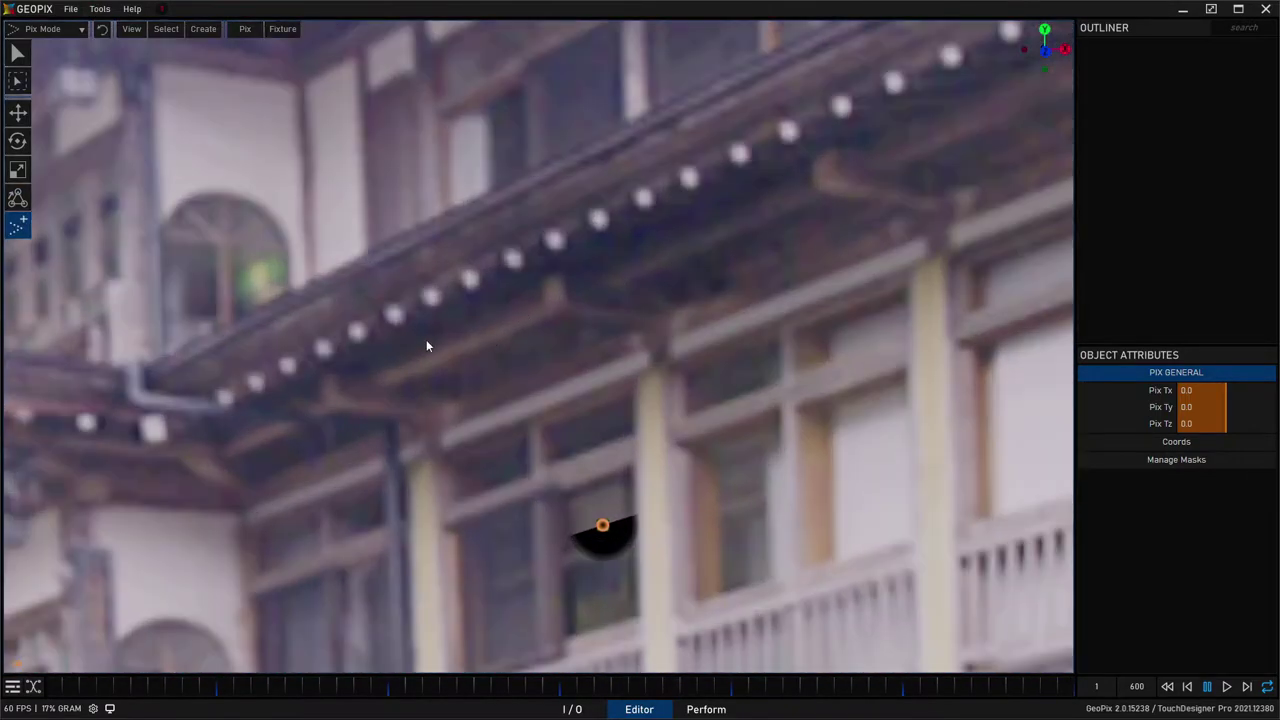
shift+middle_drag(401, 340, 544, 318)
click(369, 378)
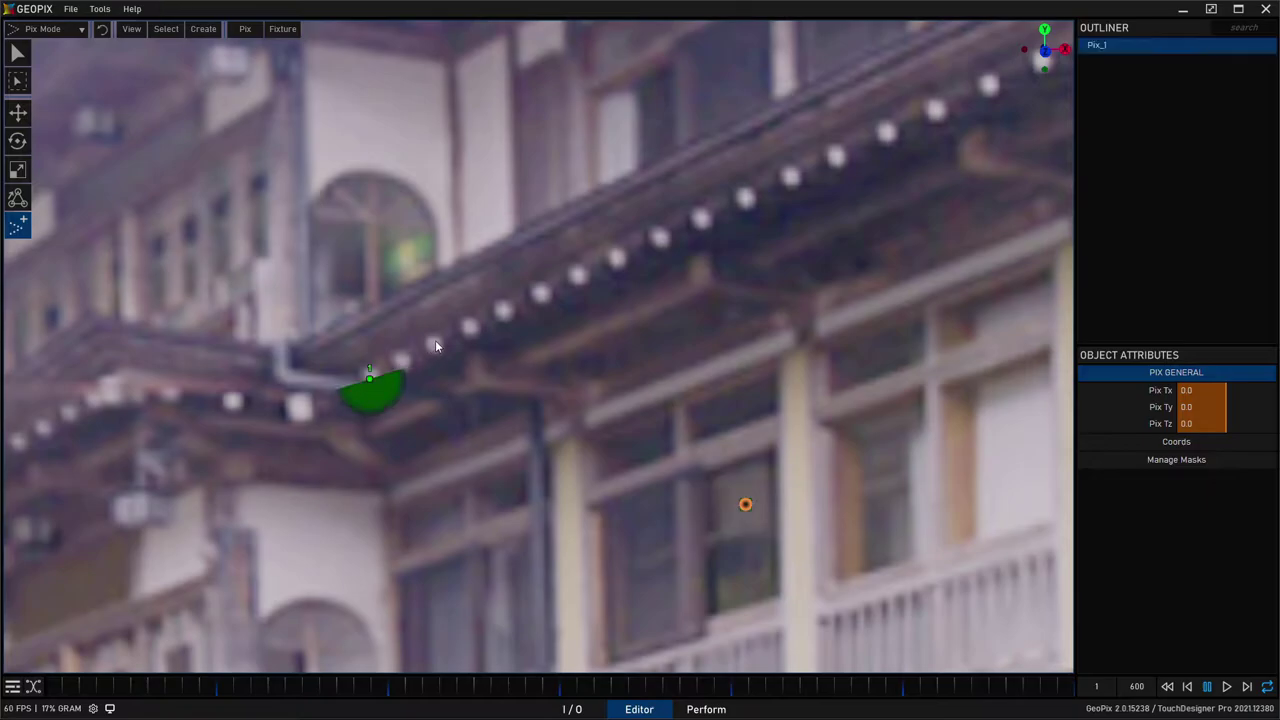
click(430, 347)
click(499, 312)
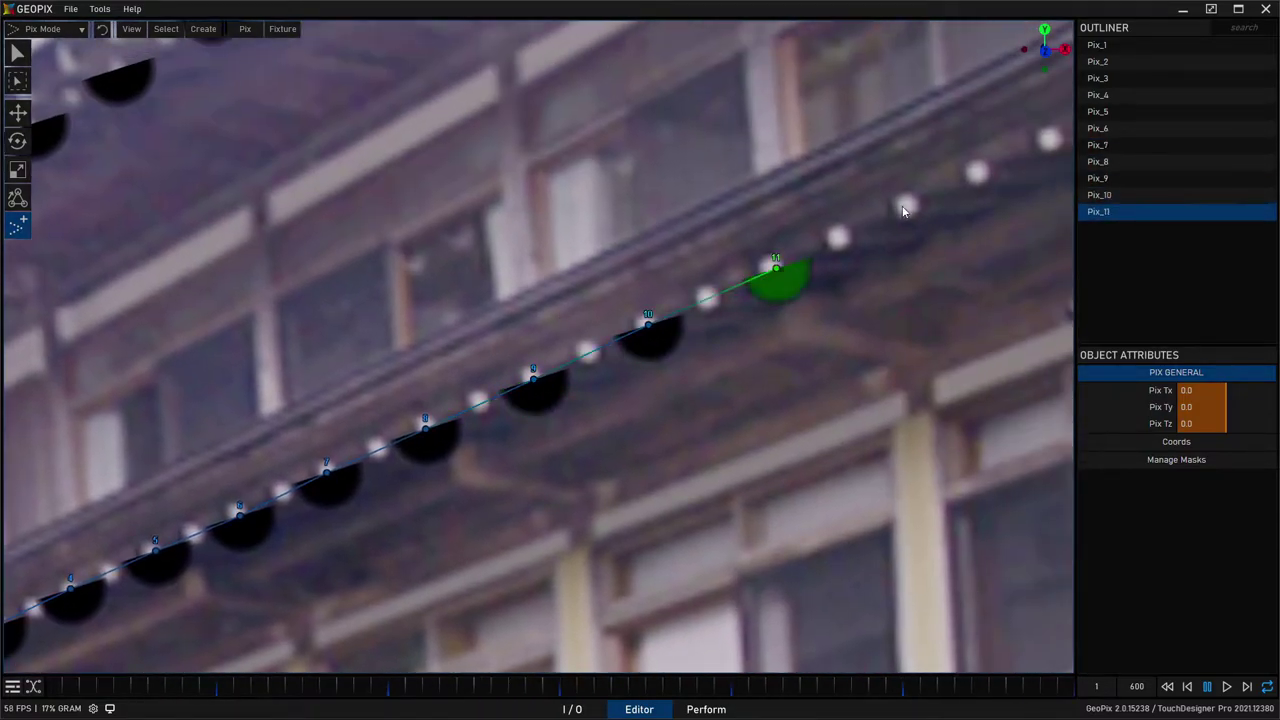
click(903, 210)
middle_drag(971, 143, 659, 312)
click(705, 312)
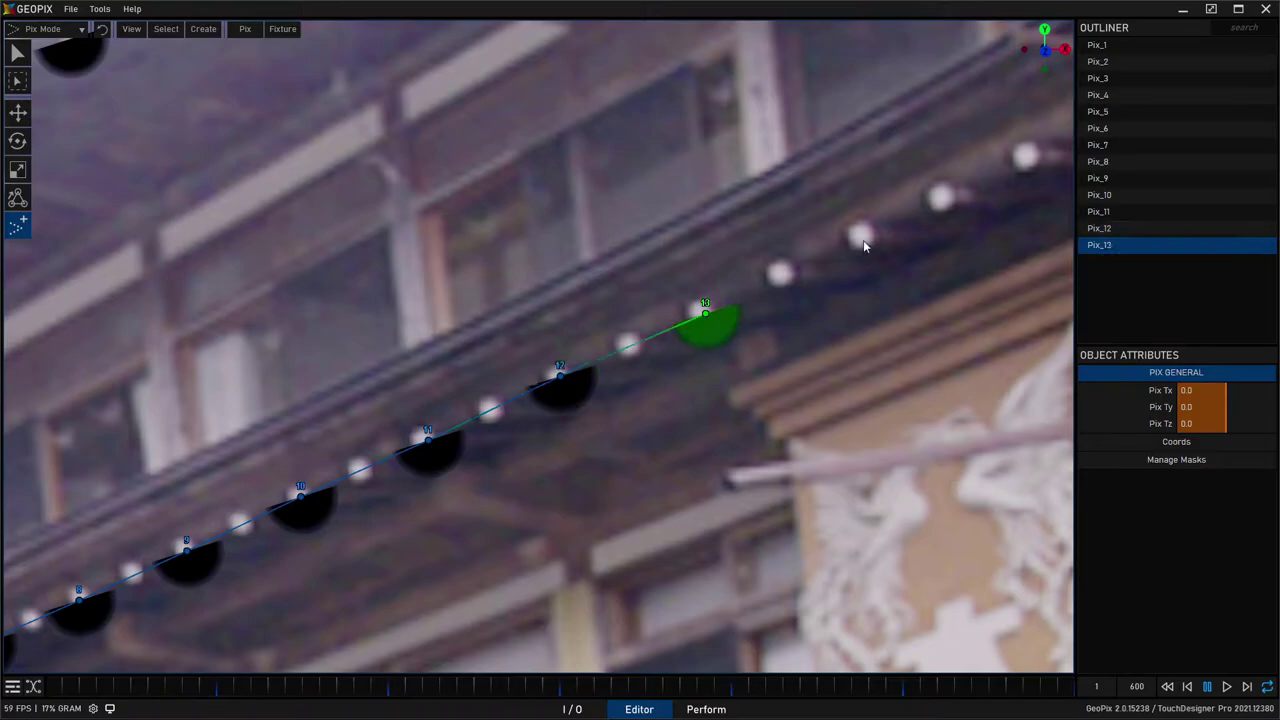
click(863, 240)
middle_drag(883, 149, 634, 300)
click(677, 288)
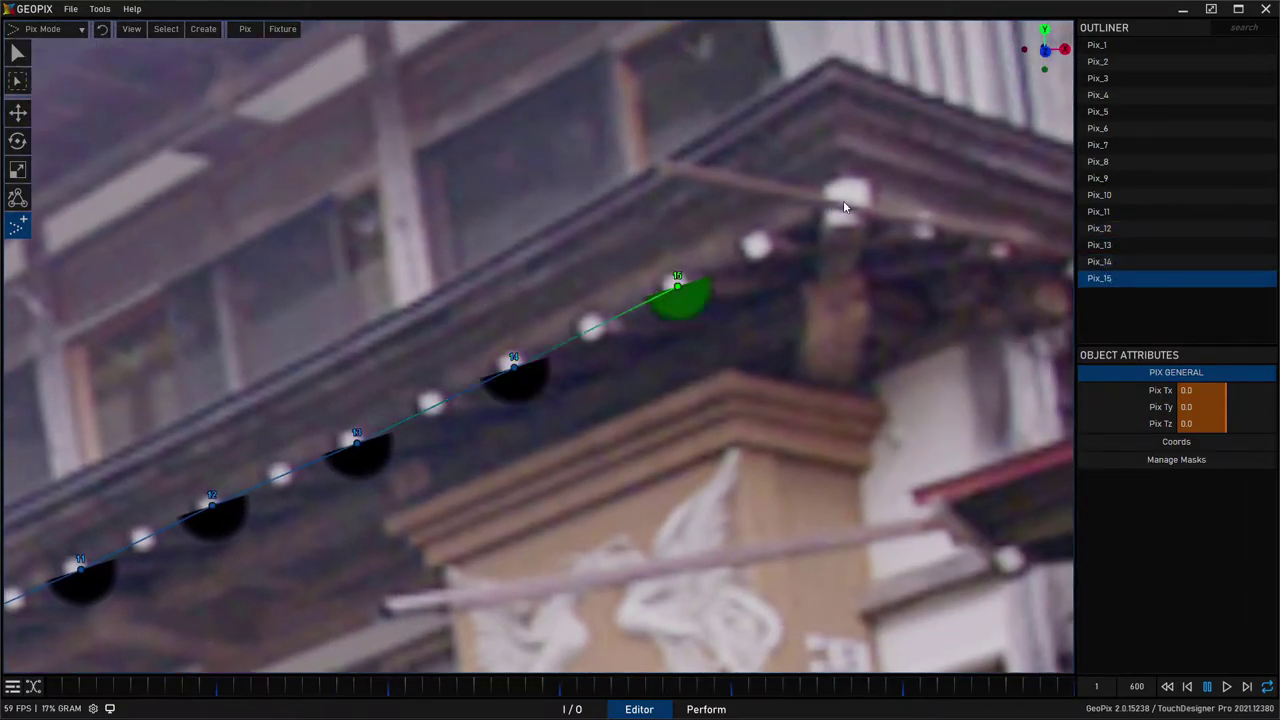
Continue the pix chain around the eave's corner and along the adjacent red-edged roof, ending at 21 pix.
click(843, 201)
middle_drag(936, 226, 809, 282)
click(808, 290)
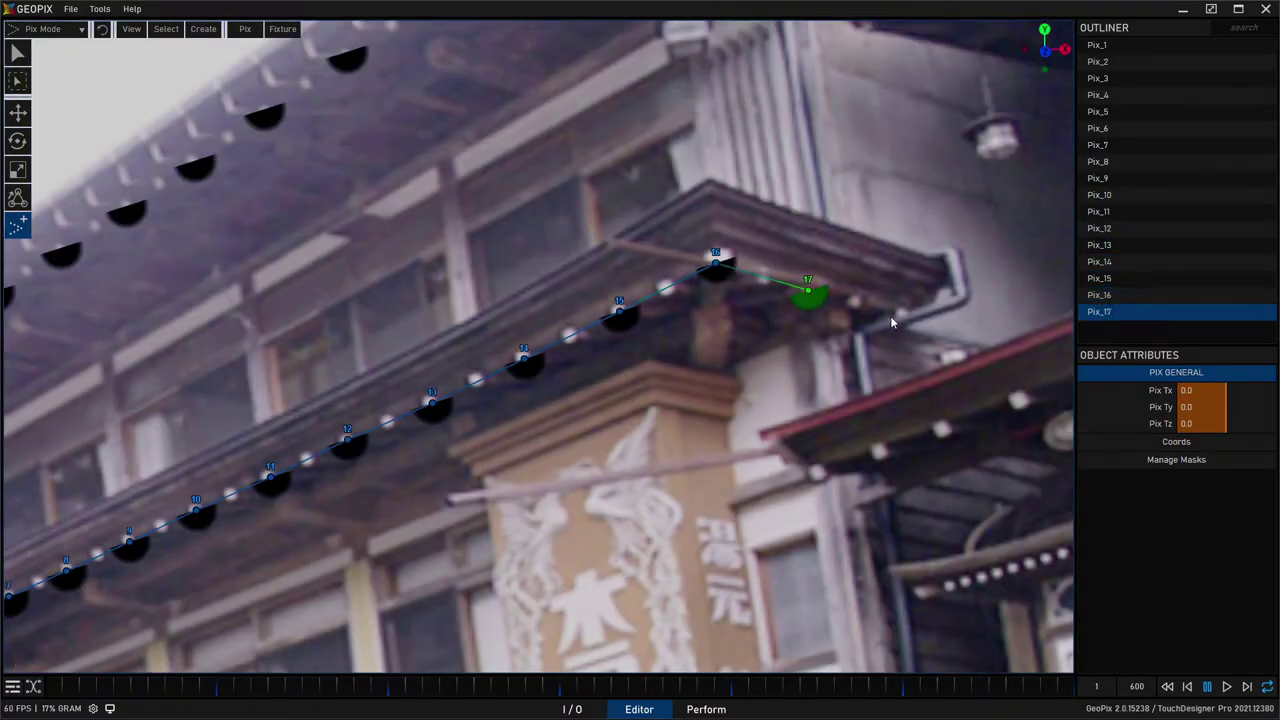
middle_drag(969, 360, 472, 295)
click(429, 440)
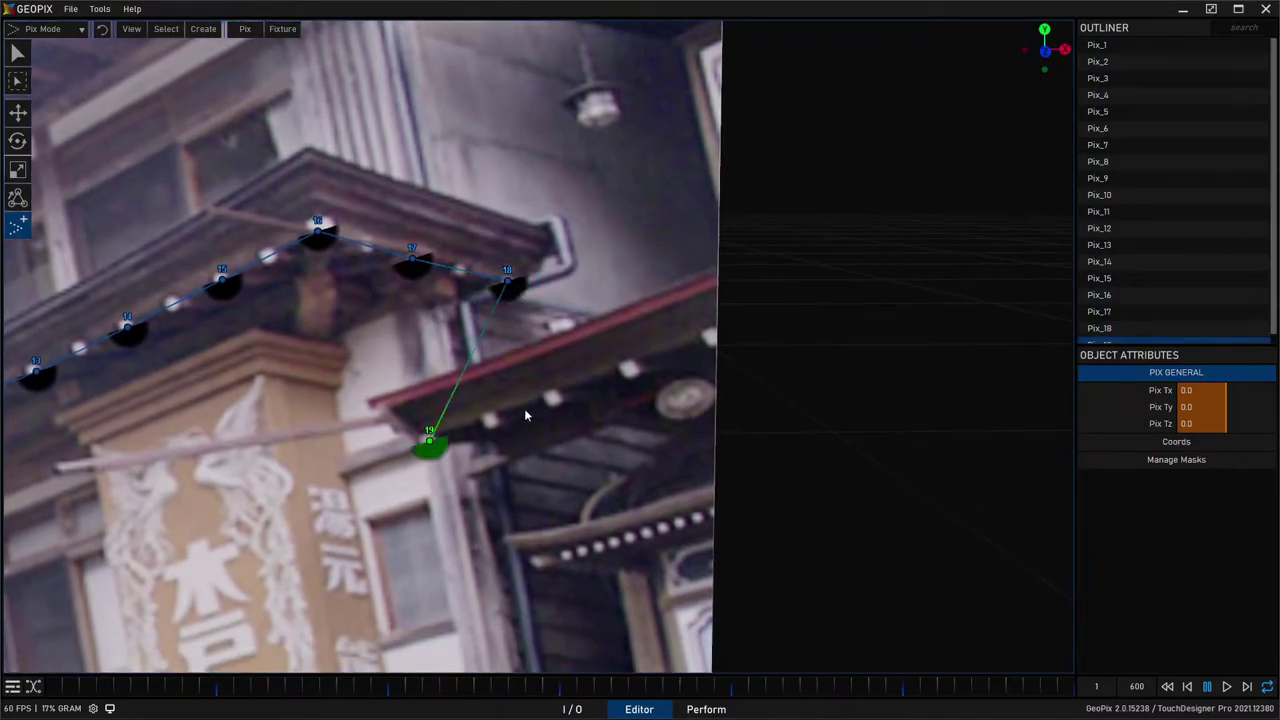
click(557, 396)
click(717, 333)
scroll(428, 336, down, 3)
middle_drag(156, 300, 596, 139)
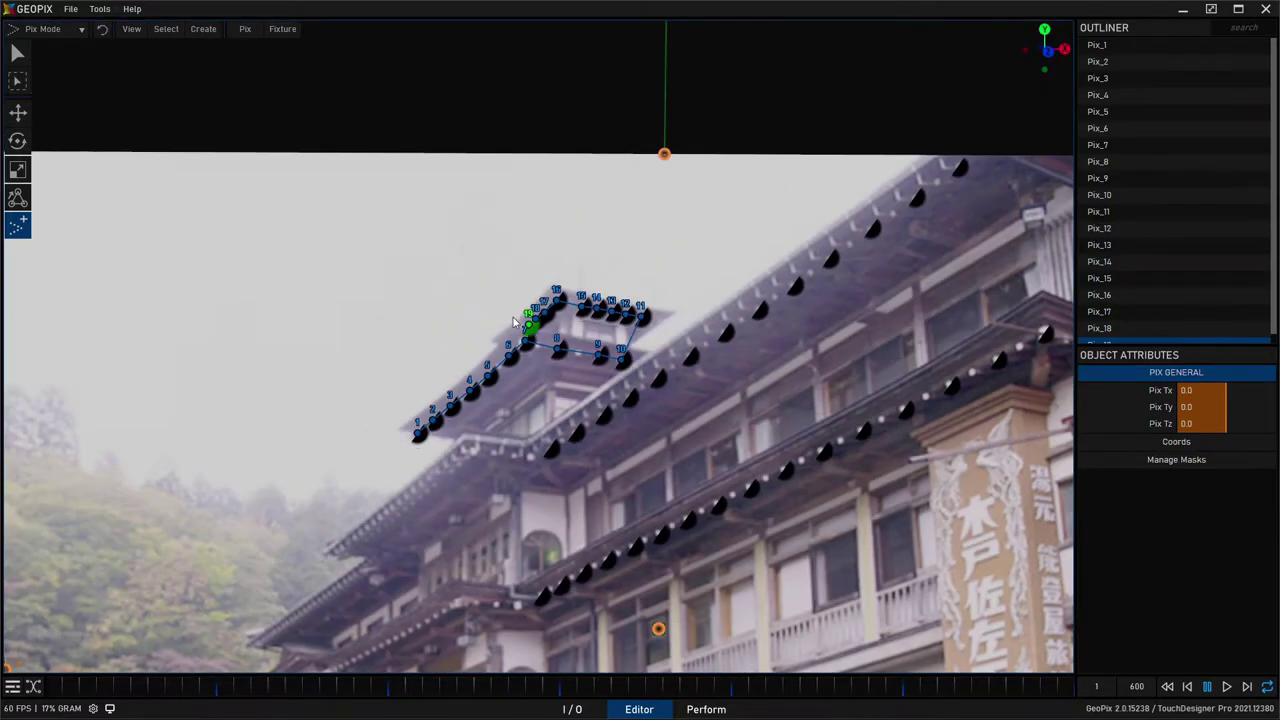
Return to Object Mode, duplicate the 19-pix tower fixture and enter Pix Mode for the copy.
click(45, 28)
click(70, 52)
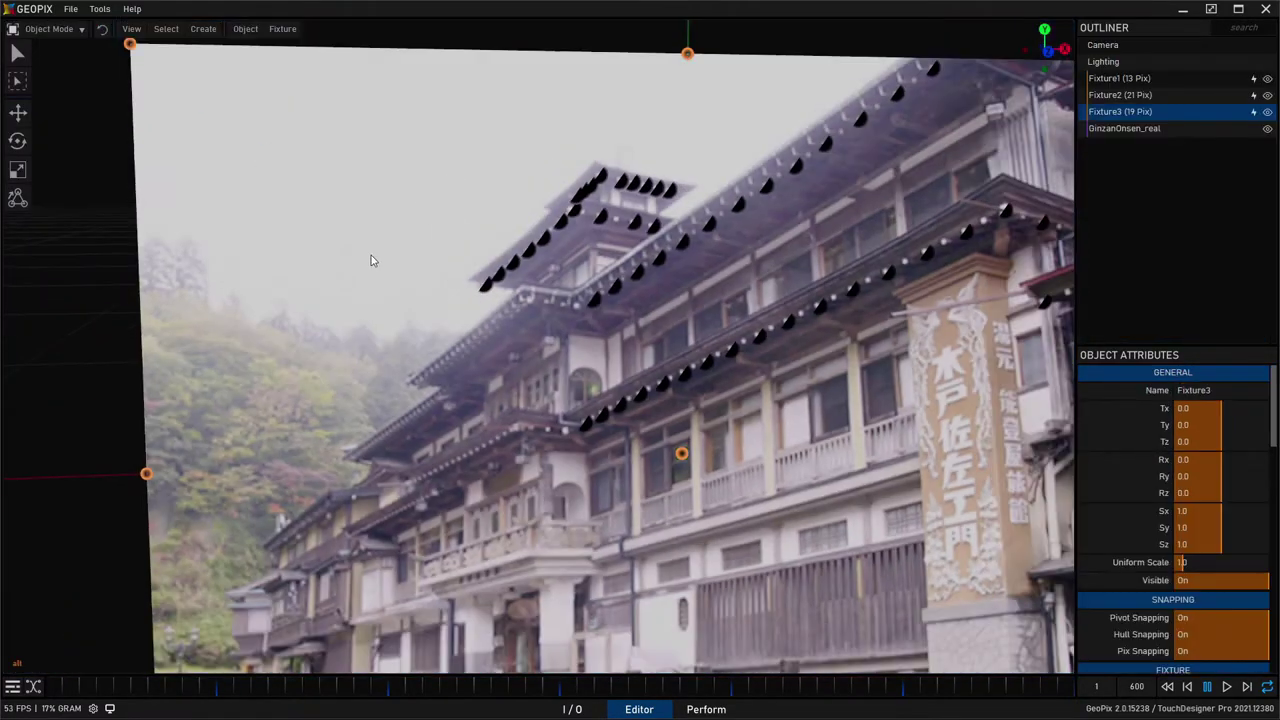
alt+middle_drag(396, 254, 508, 190)
alt+scroll(508, 205, up, 5)
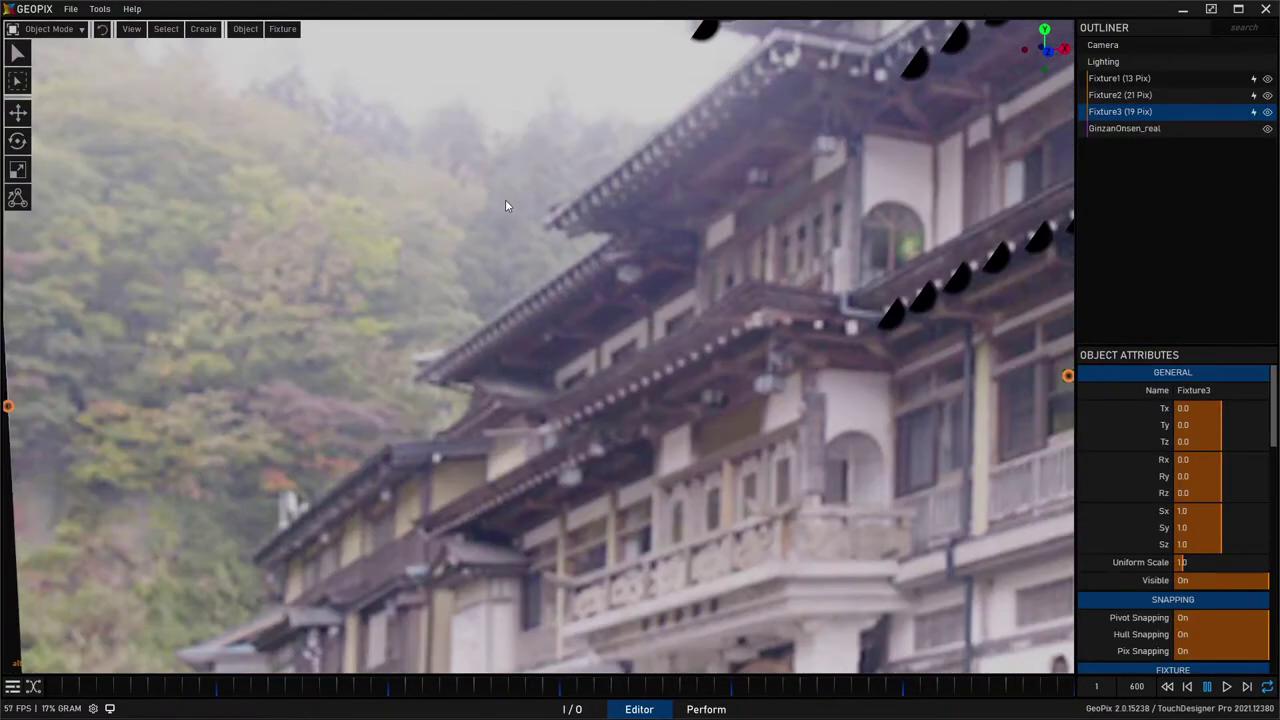
alt+scroll(552, 200, down, 4)
alt+middle_drag(589, 194, 537, 217)
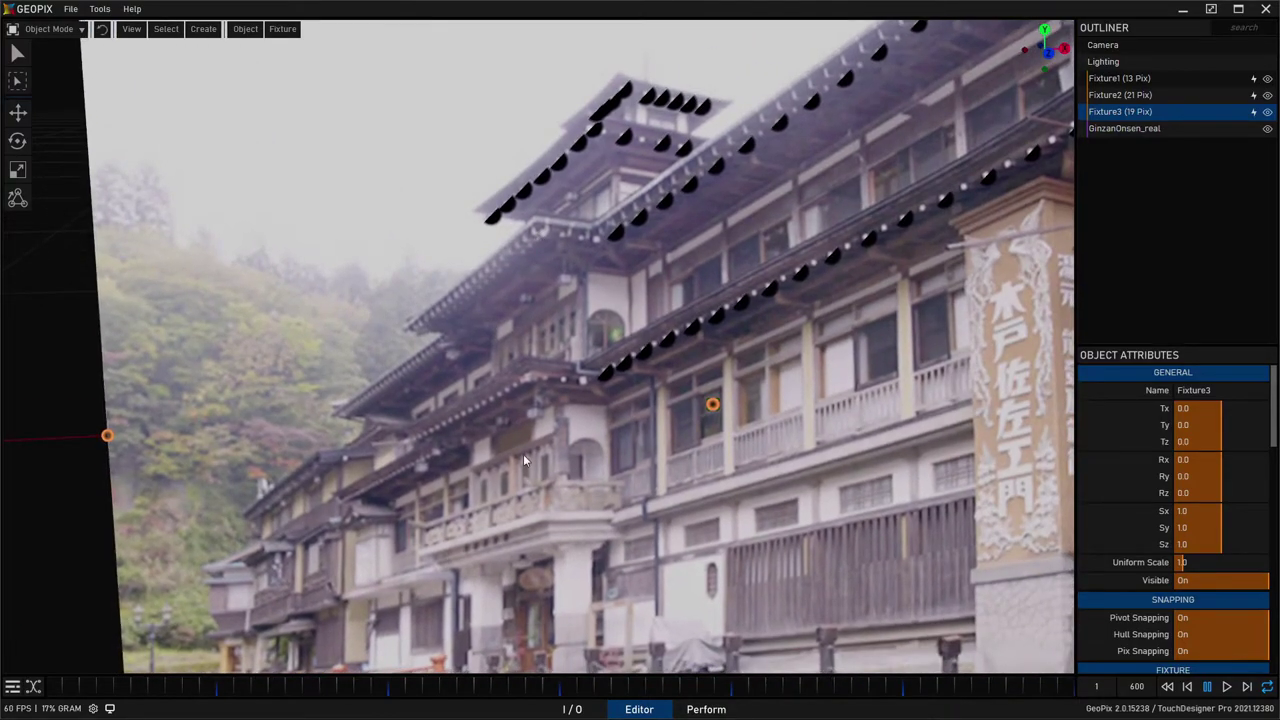
scroll(626, 250, down, 3)
alt+drag(626, 250, 578, 298)
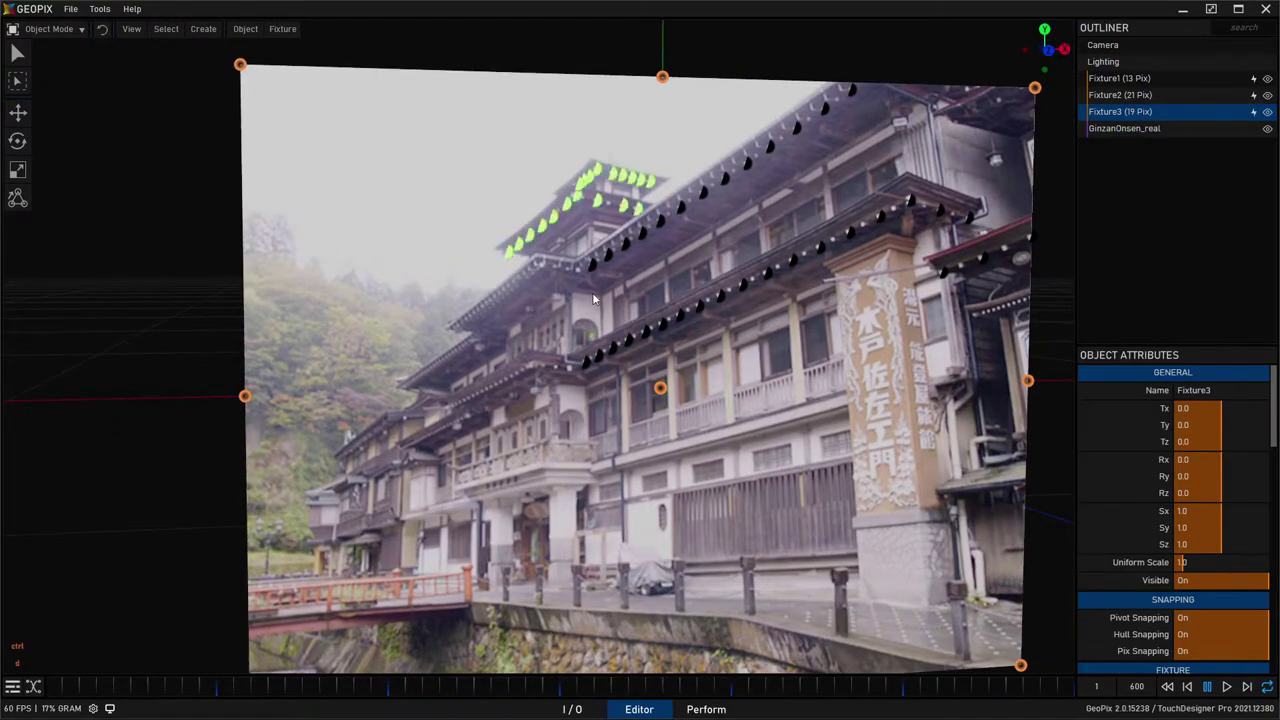
key(Tab)
key(Tab)
Place 11 pix along the roof eave directly below the tower, around its corner and down to the far end.
click(546, 261)
scroll(621, 277, up, 4)
middle_drag(381, 297, 571, 311)
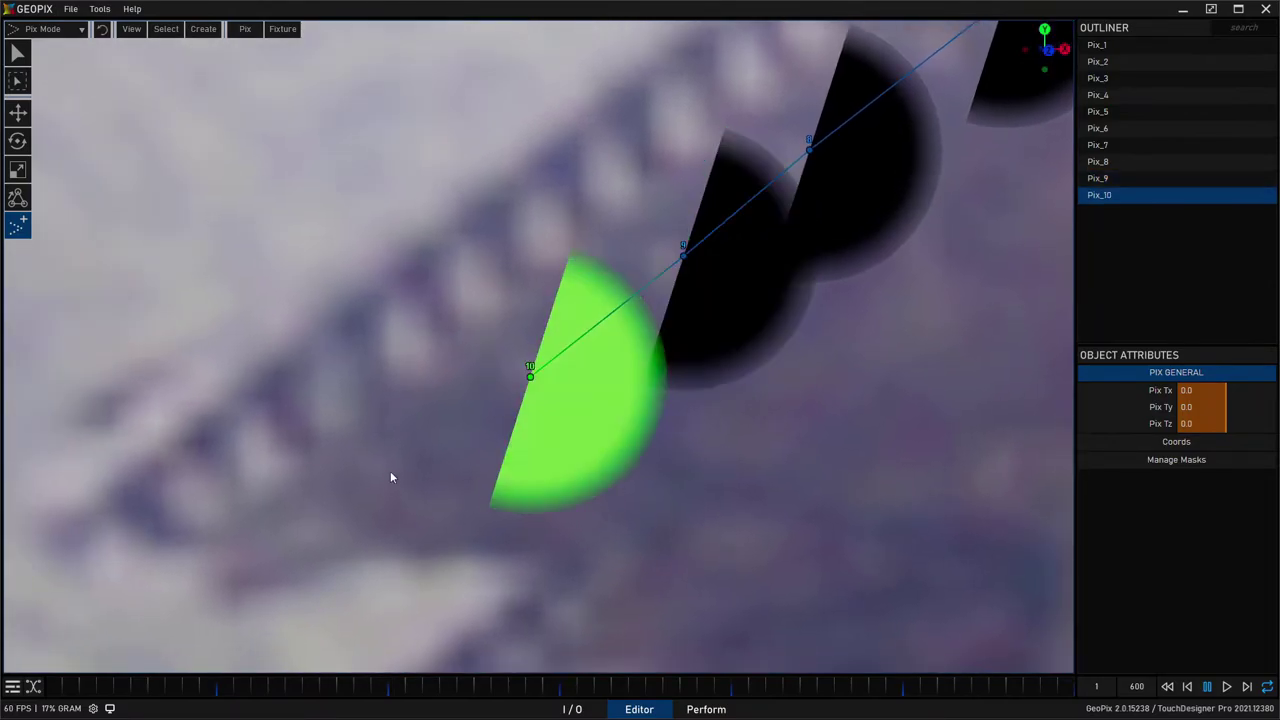
click(392, 470)
scroll(515, 380, down, 10)
scroll(600, 400, up, 8)
scroll(523, 489, down, 6)
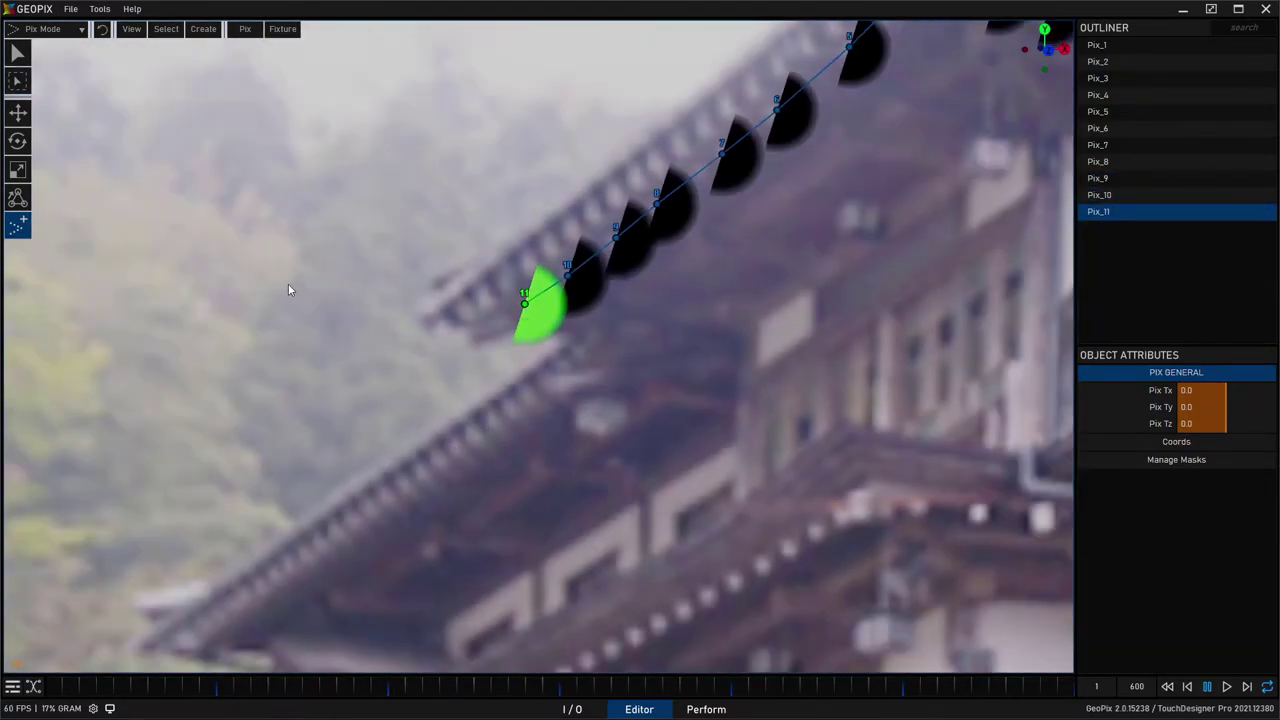
alt+drag(288, 289, 197, 345)
scroll(230, 340, down, 6)
alt+drag(330, 325, 600, 155)
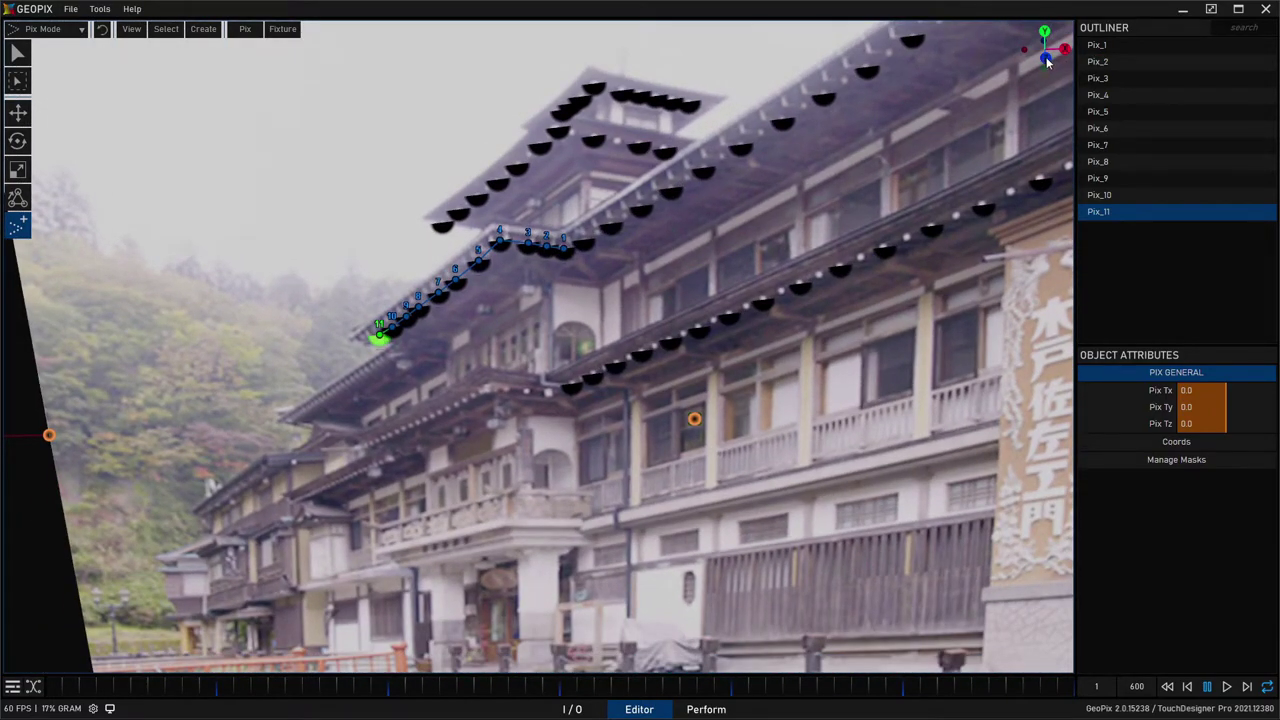
Face the scene from the front along Z and examine how the pix align with the eave lights in the photo.
click(1047, 63)
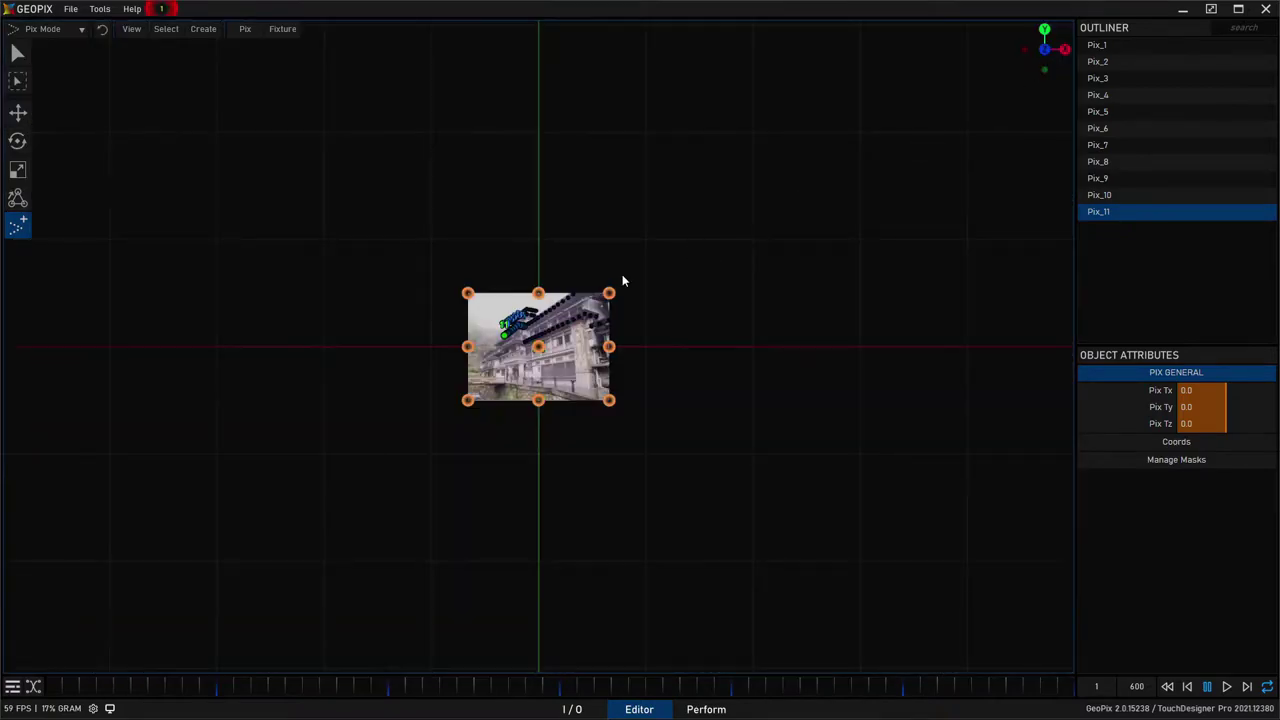
scroll(623, 277, up, 10)
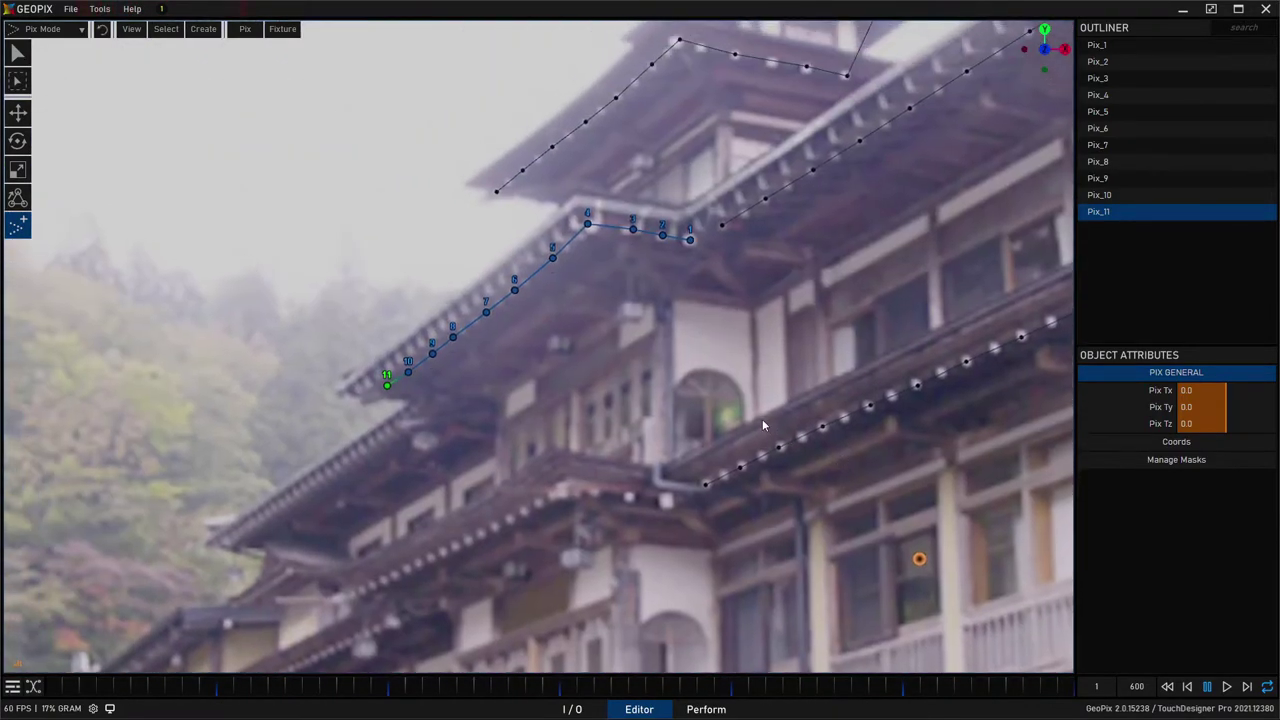
alt+middle_drag(762, 419, 978, 445)
scroll(919, 426, up, 5)
scroll(912, 427, down, 3)
scroll(911, 428, down, 3)
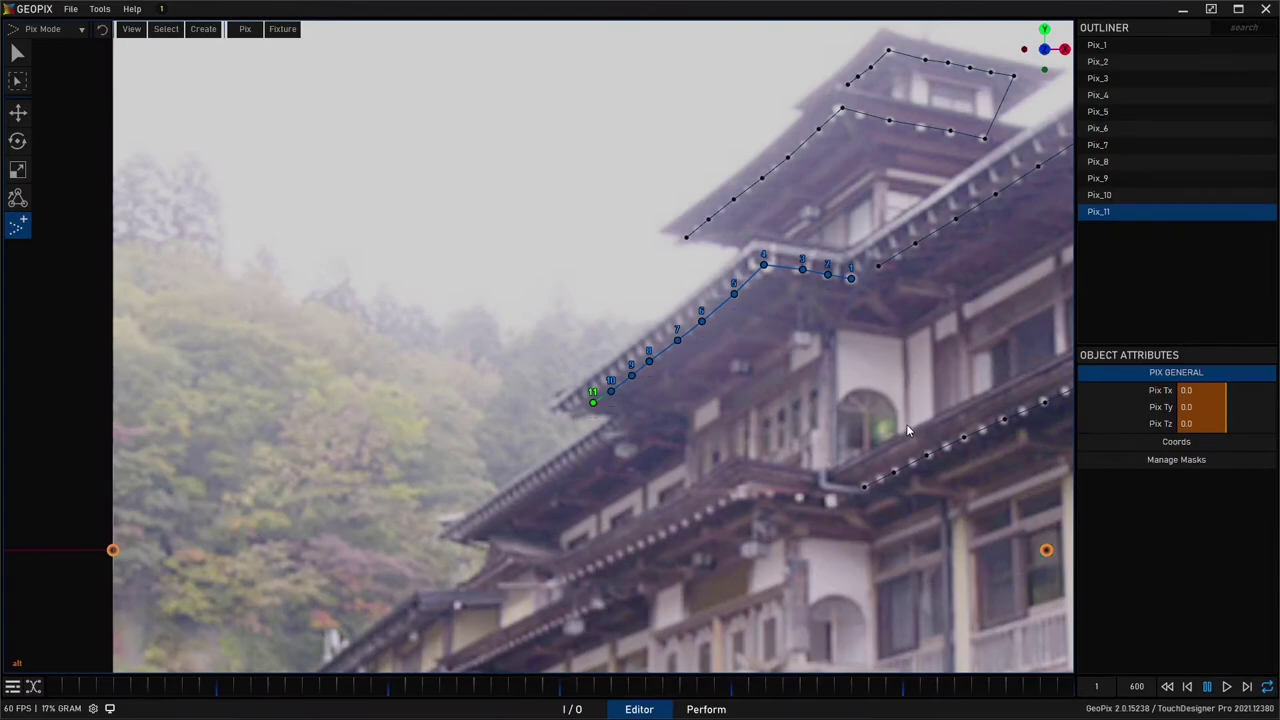
alt+middle_drag(916, 308, 645, 206)
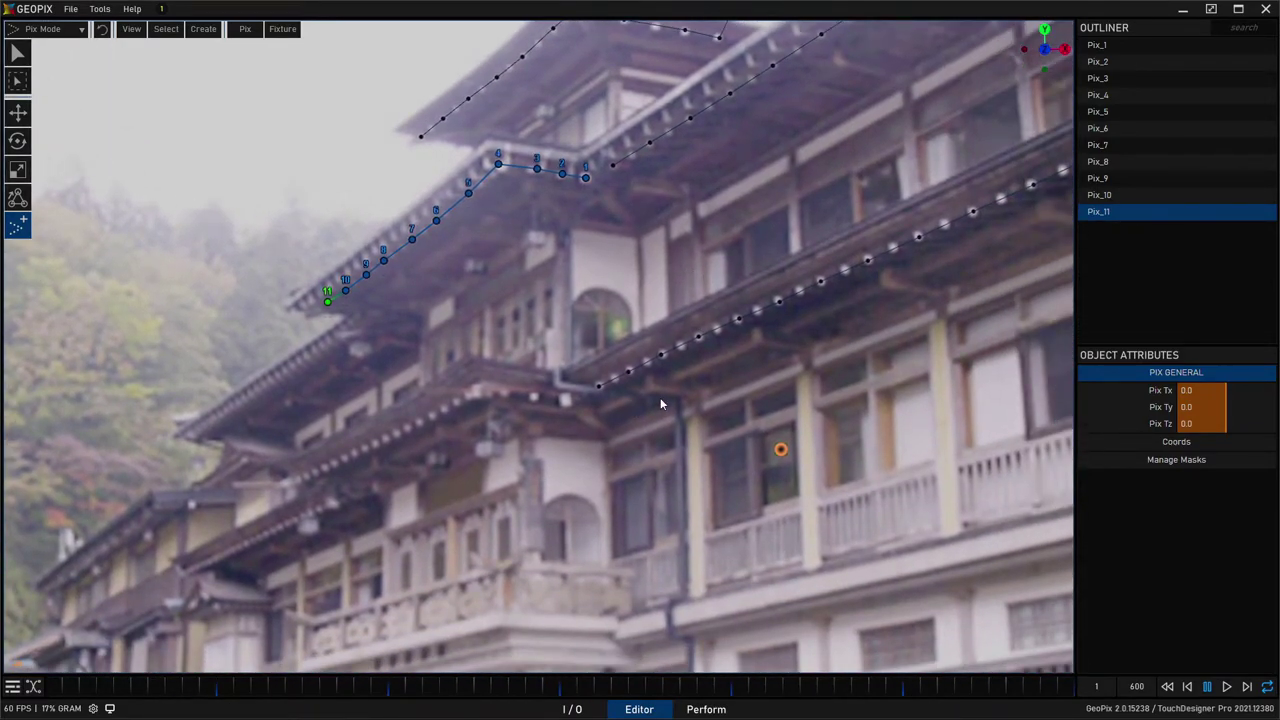
alt+drag(530, 302, 457, 397)
scroll(514, 296, down, 4)
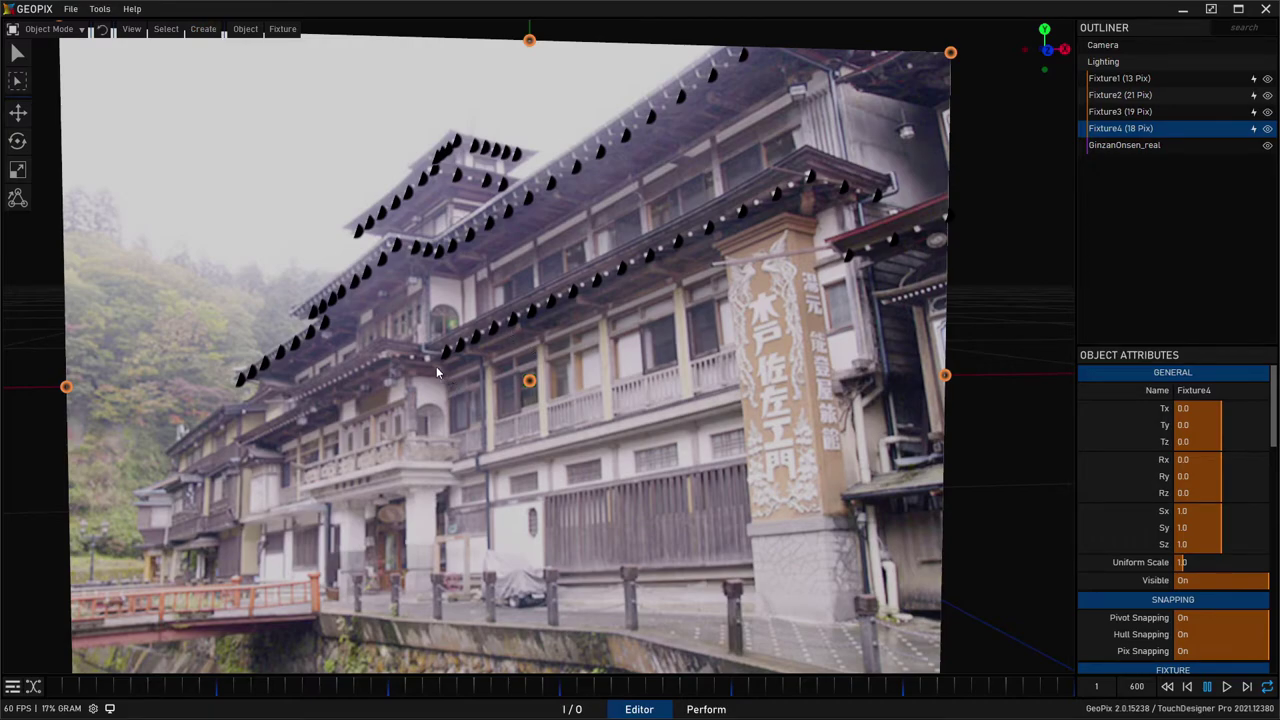
Deselect the last fixture and create a new Projector object in the scene.
key(q)
scroll(214, 140, down, 5)
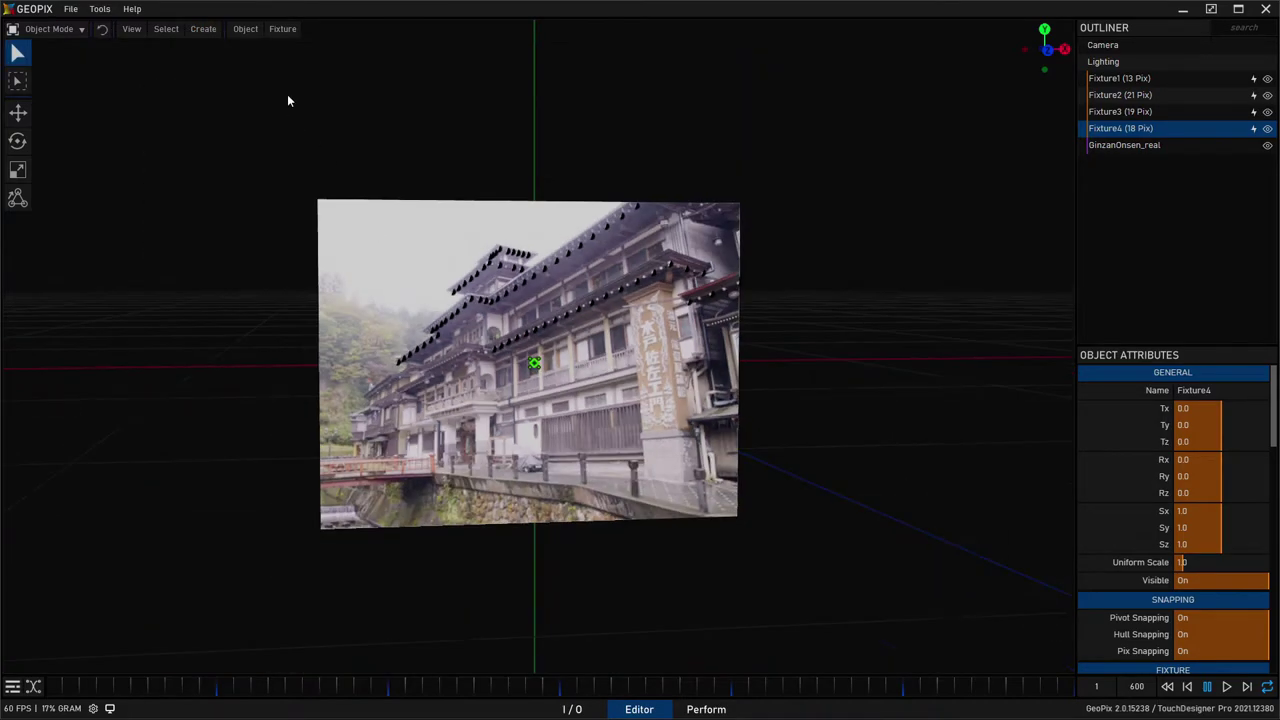
click(240, 65)
click(203, 28)
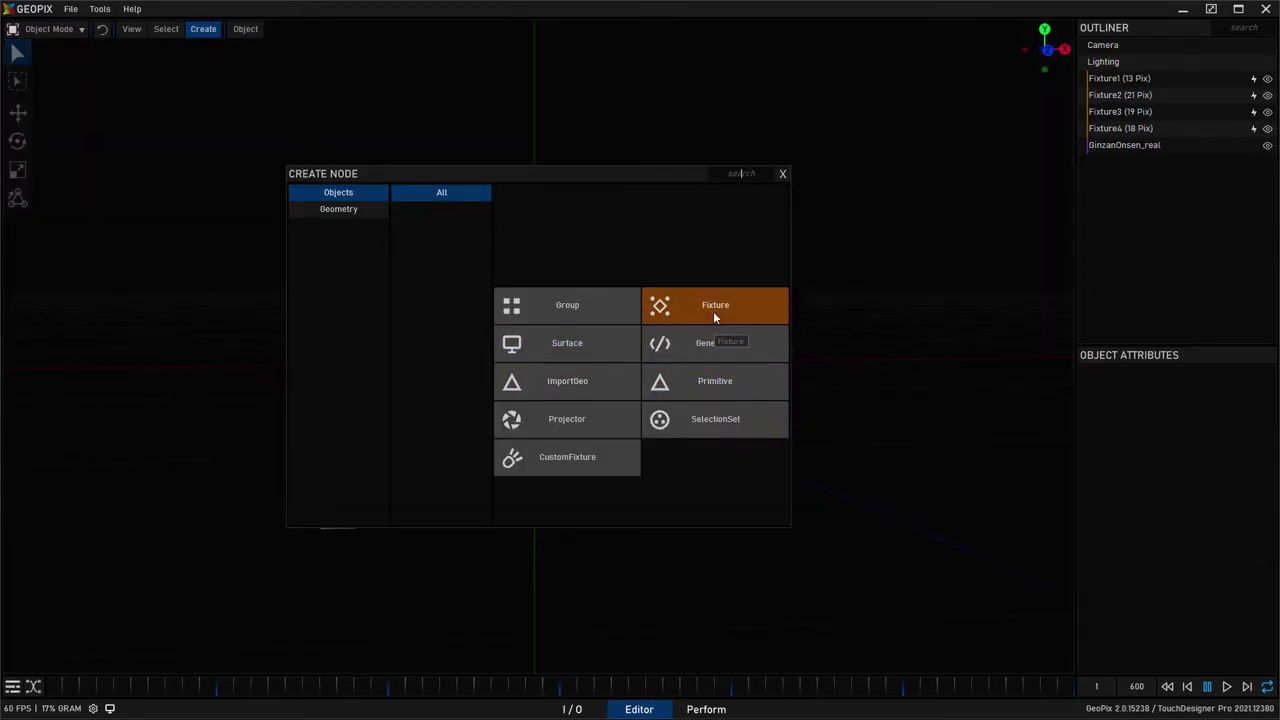
click(596, 414)
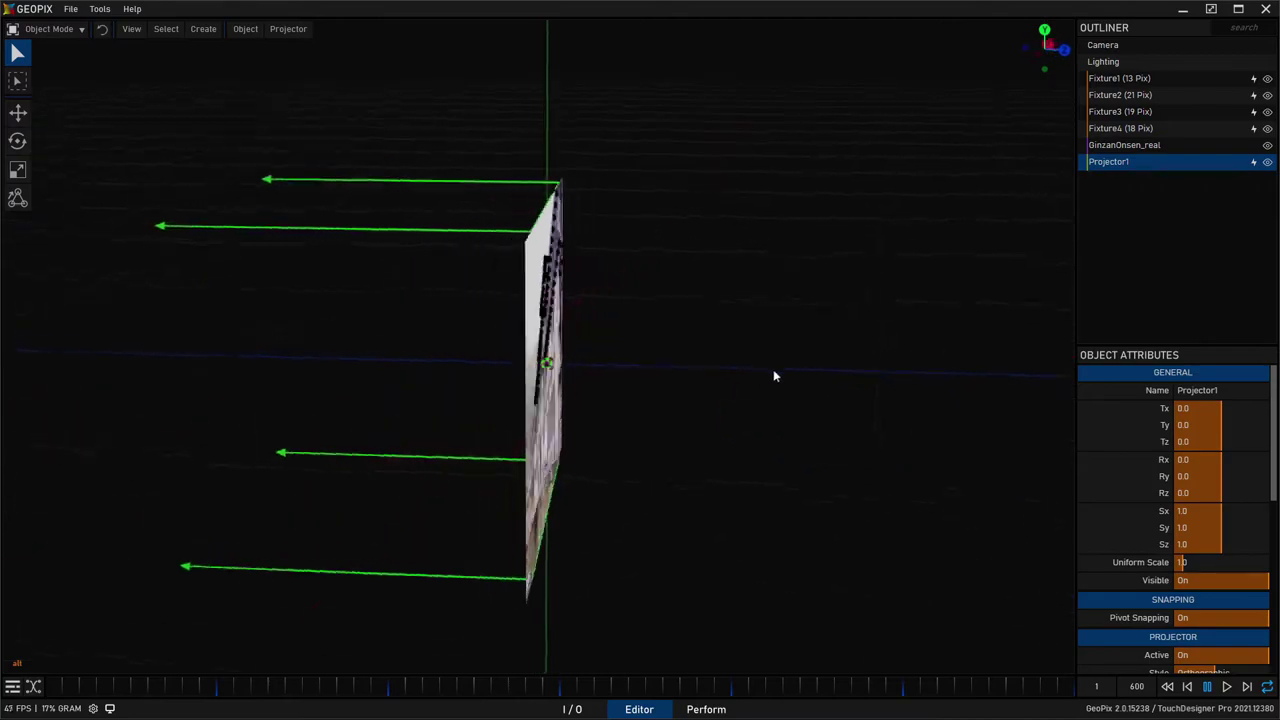
Try moving the projector to about 92.9 on Z and scaling it to about 1.53 by 1.2, and delete it.
alt+drag(782, 370, 1023, 294)
middle_drag(1023, 298, 524, 421)
key(w)
alt+drag(523, 421, 658, 516)
alt+drag(658, 516, 638, 436)
key(r)
alt+drag(638, 436, 606, 352)
drag(525, 316, 527, 303)
middle_drag(543, 327, 692, 308)
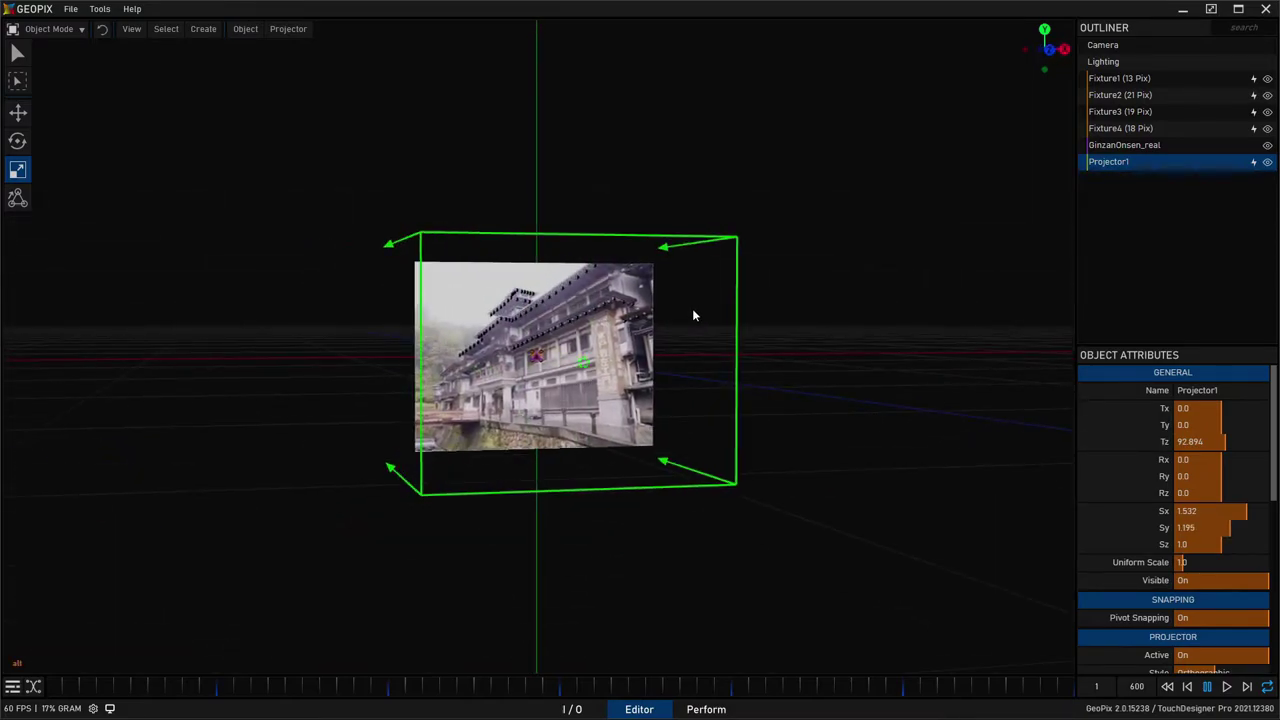
key(Delete)
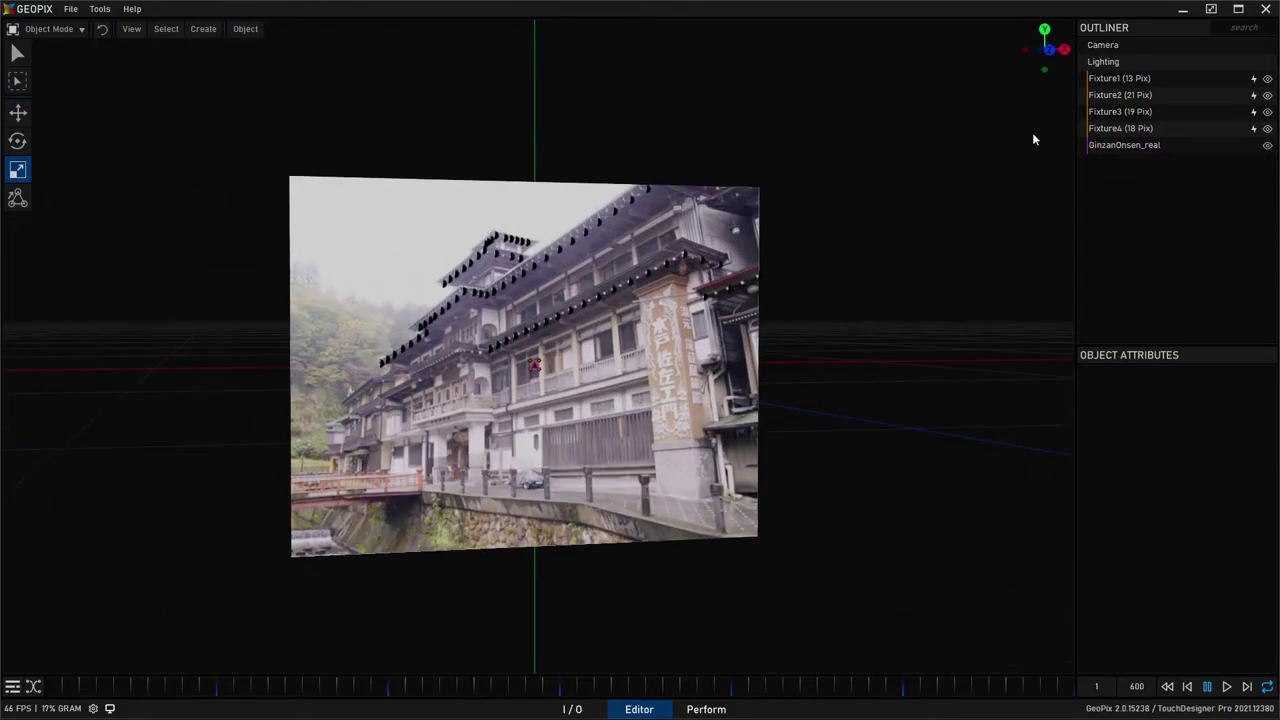
Select Fixture1 through Fixture4 and create a Projector object fitted to the selection.
click(1169, 83)
shift+click(1149, 128)
alt+drag(676, 160, 667, 194)
scroll(667, 199, up, 4)
key(q)
click(201, 31)
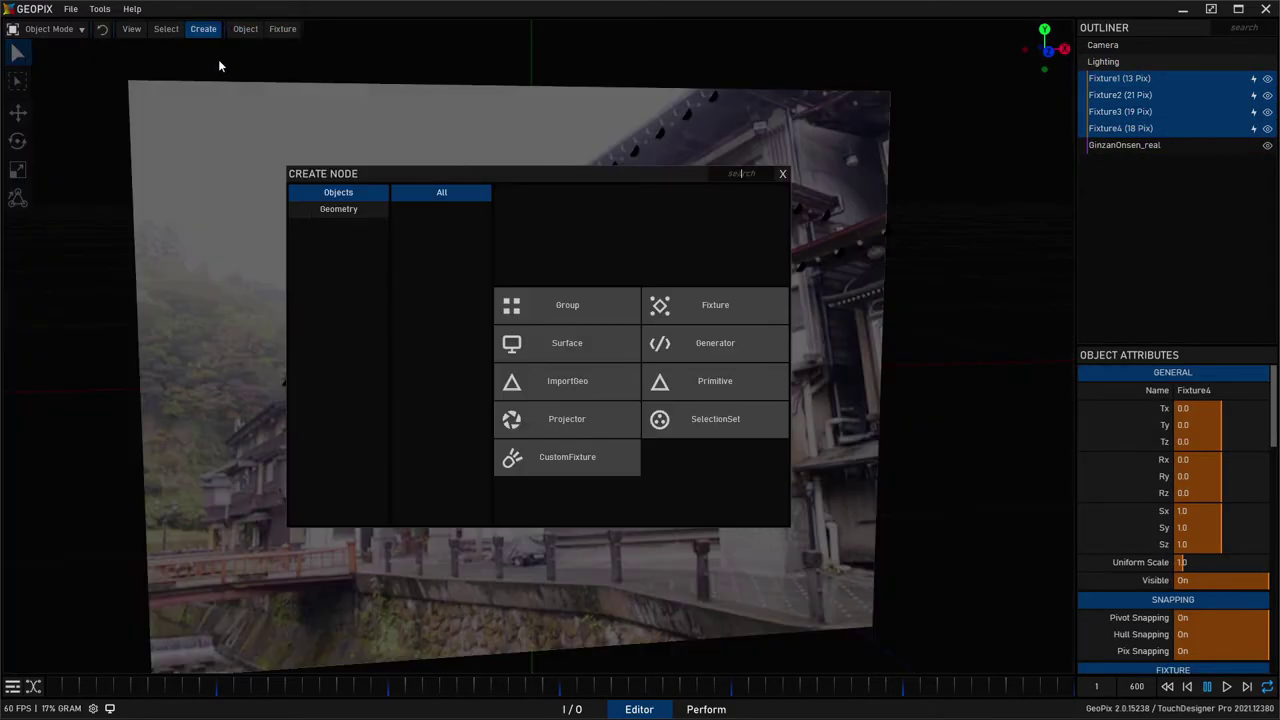
click(582, 416)
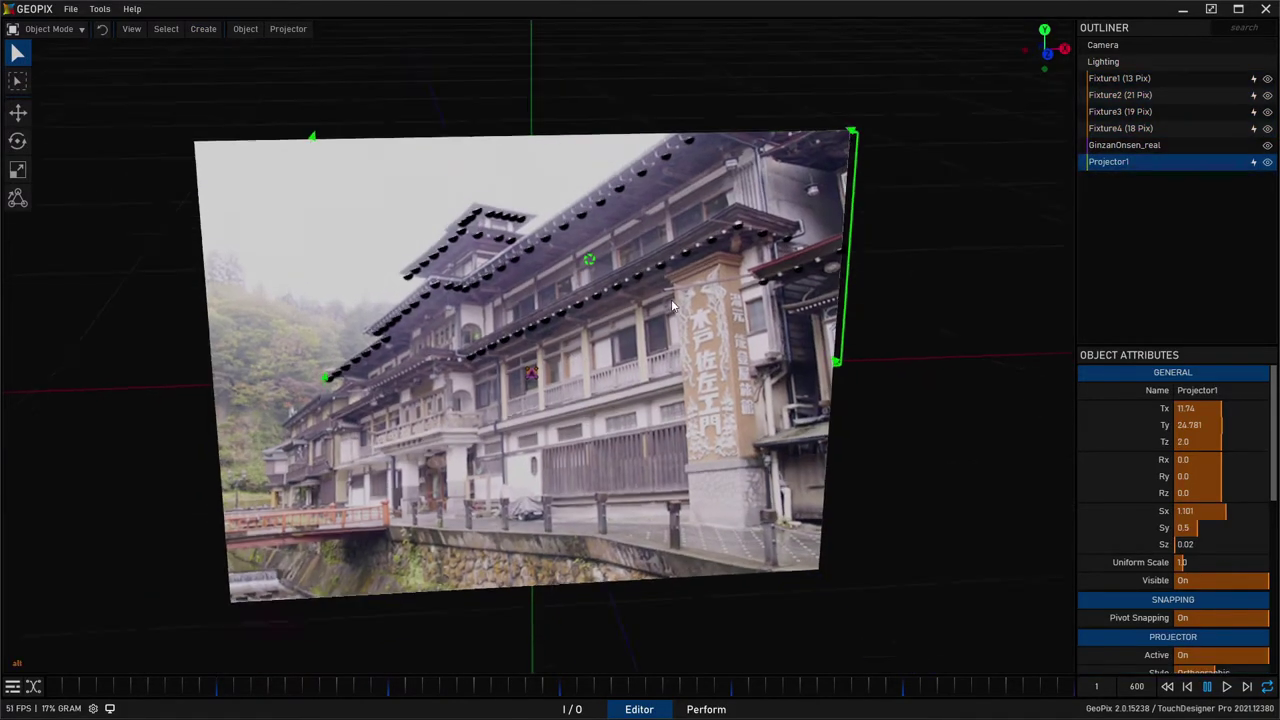
Move the fitted projector forward along Z to about 75.6, in front of the building photo.
alt+drag(671, 299, 563, 240)
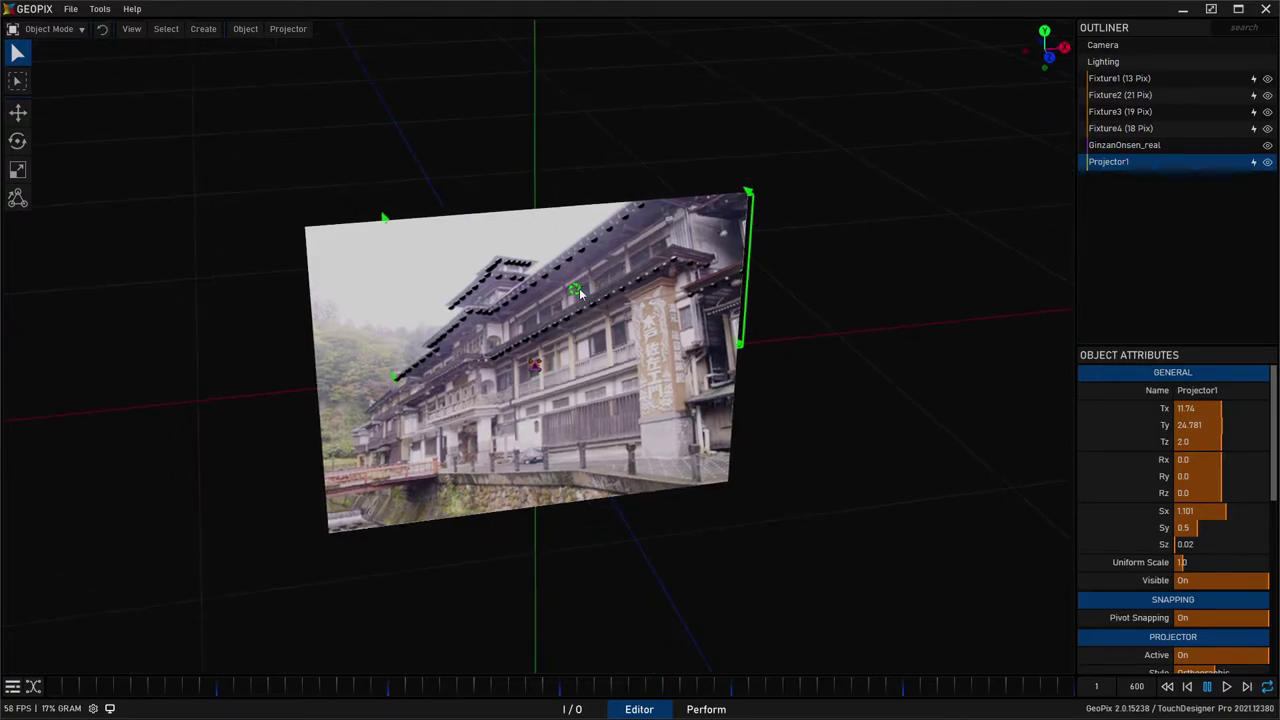
alt+drag(516, 266, 746, 492)
key(w)
alt+drag(746, 492, 708, 407)
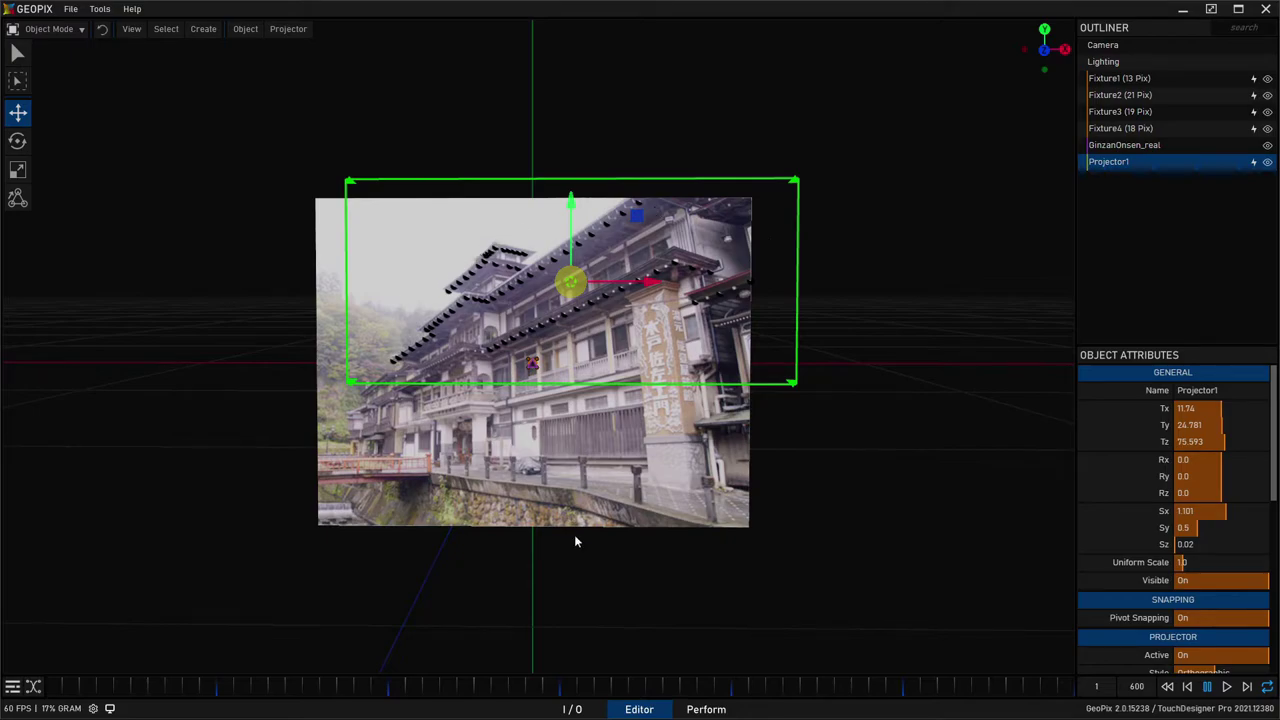
alt+drag(574, 547, 593, 353)
key(alt+Tab)
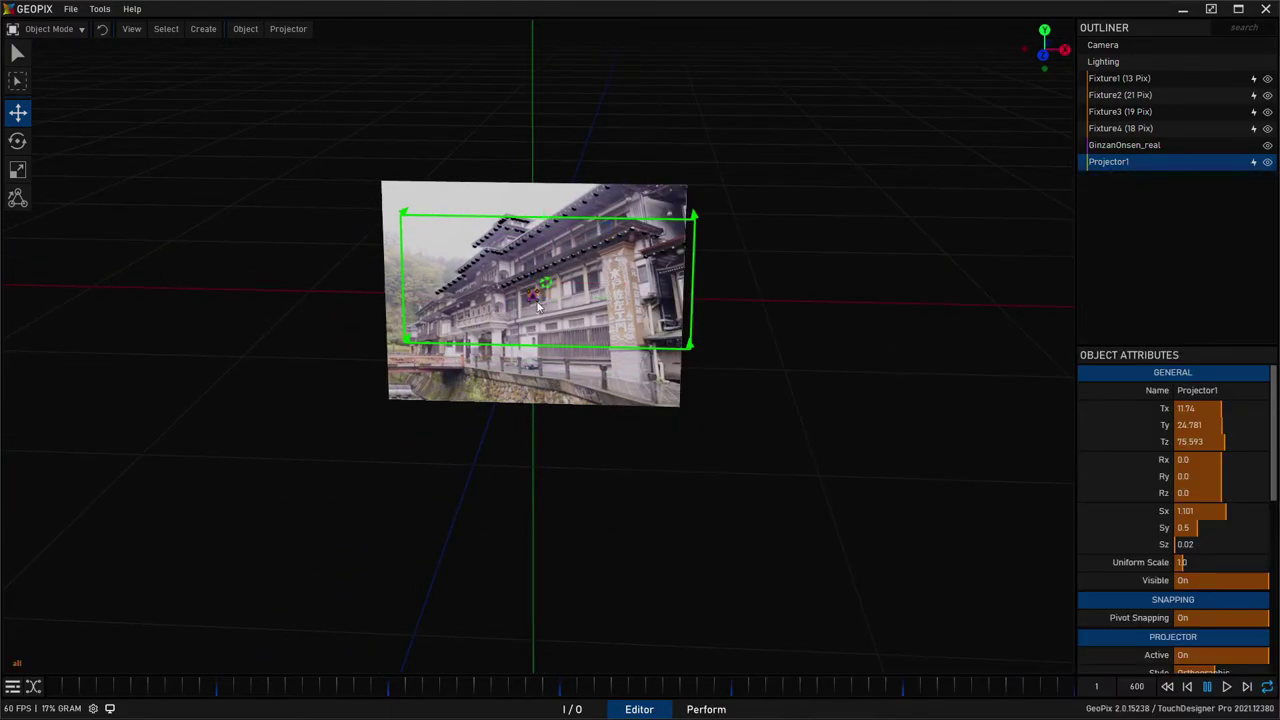
Centre the projector on X at 0 and scale it to about 1.36 by 0.99 to cover the building photo.
alt+drag(545, 260, 519, 247)
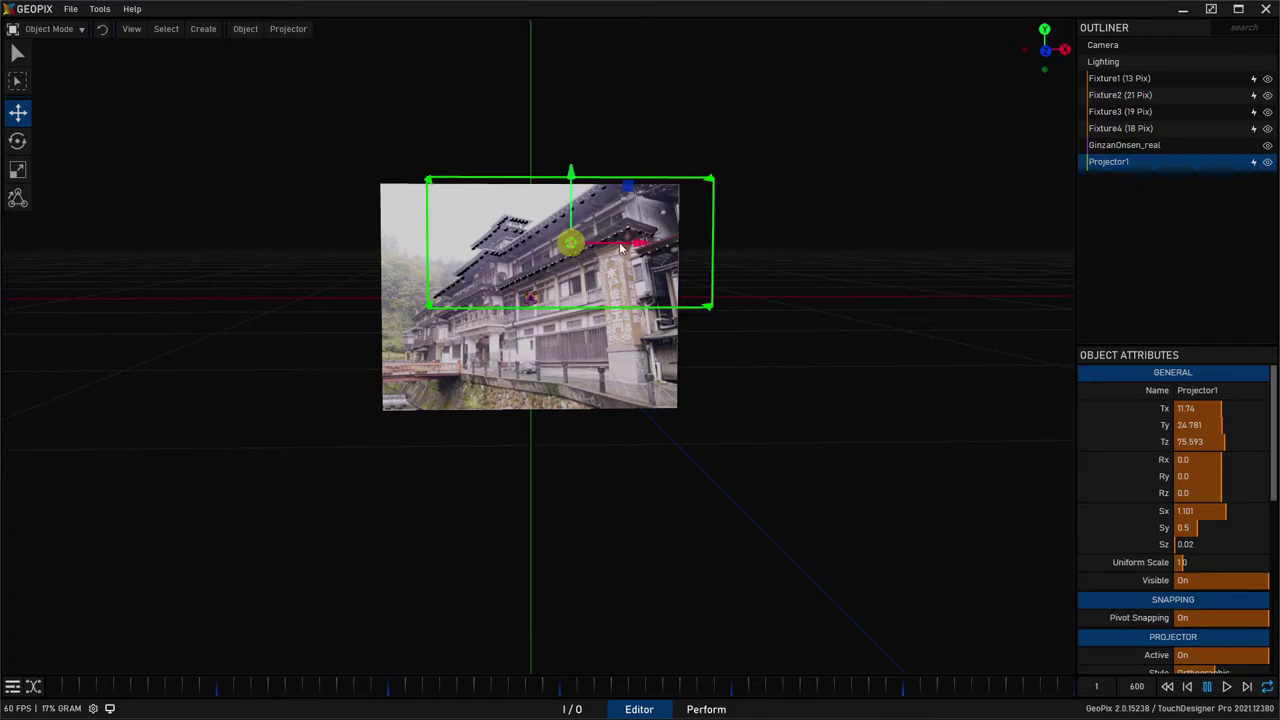
mouse_move(676, 244)
alt+mouse_down()
mouse_move(632, 246)
mouse_move(668, 267)
mouse_move(698, 252)
mouse_move(678, 242)
alt+mouse_up()
mouse_move(517, 185)
alt+mouse_down()
mouse_move(542, 250)
mouse_move(503, 172)
alt+mouse_up()
key(e)
key(r)
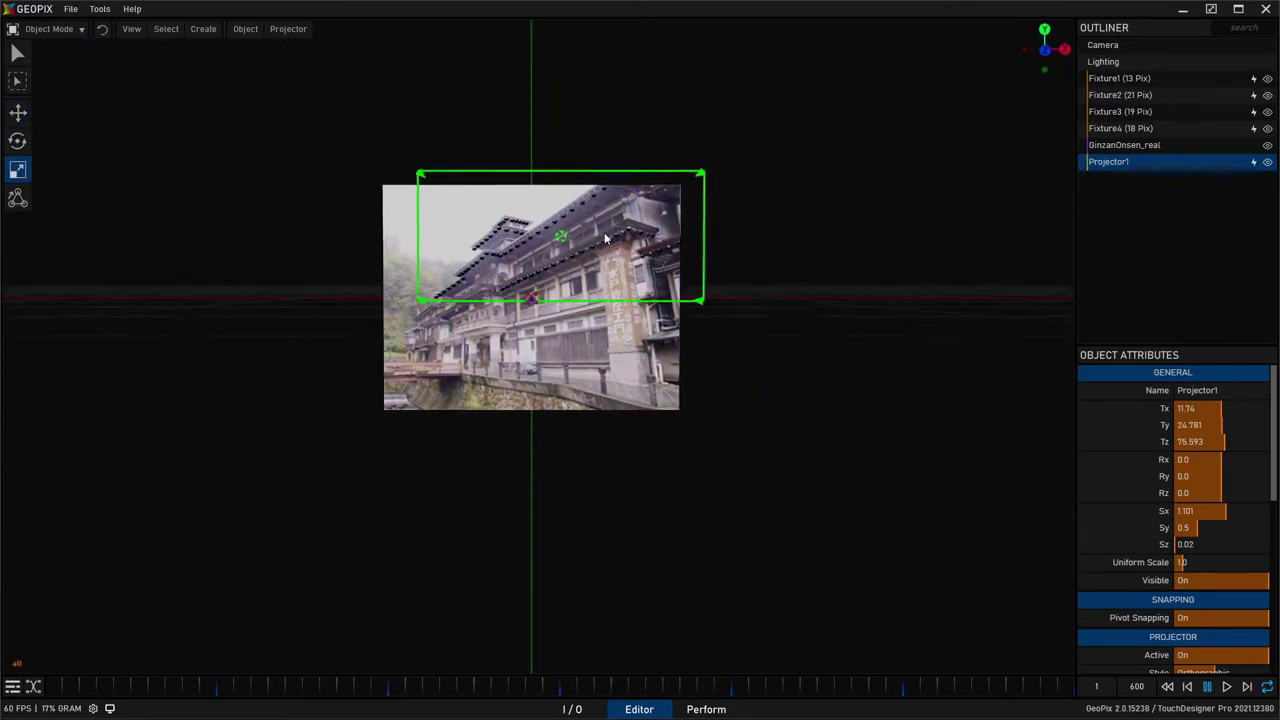
alt+drag(601, 241, 604, 260)
double_click(1126, 410)
alt+drag(548, 208, 534, 250)
key(w)
key(r)
drag(604, 310, 622, 311)
Lower the projector along Y to about -2.6.
alt+drag(539, 266, 687, 219)
middle_drag(686, 224, 343, 196)
key(w)
drag(520, 209, 521, 230)
middle_drag(521, 230, 349, 236)
middle_drag(552, 160, 450, 260)
Set the red channel of the projector's Constant Color to 255.
scroll(1120, 515, down, 3)
scroll(1121, 514, down, 2)
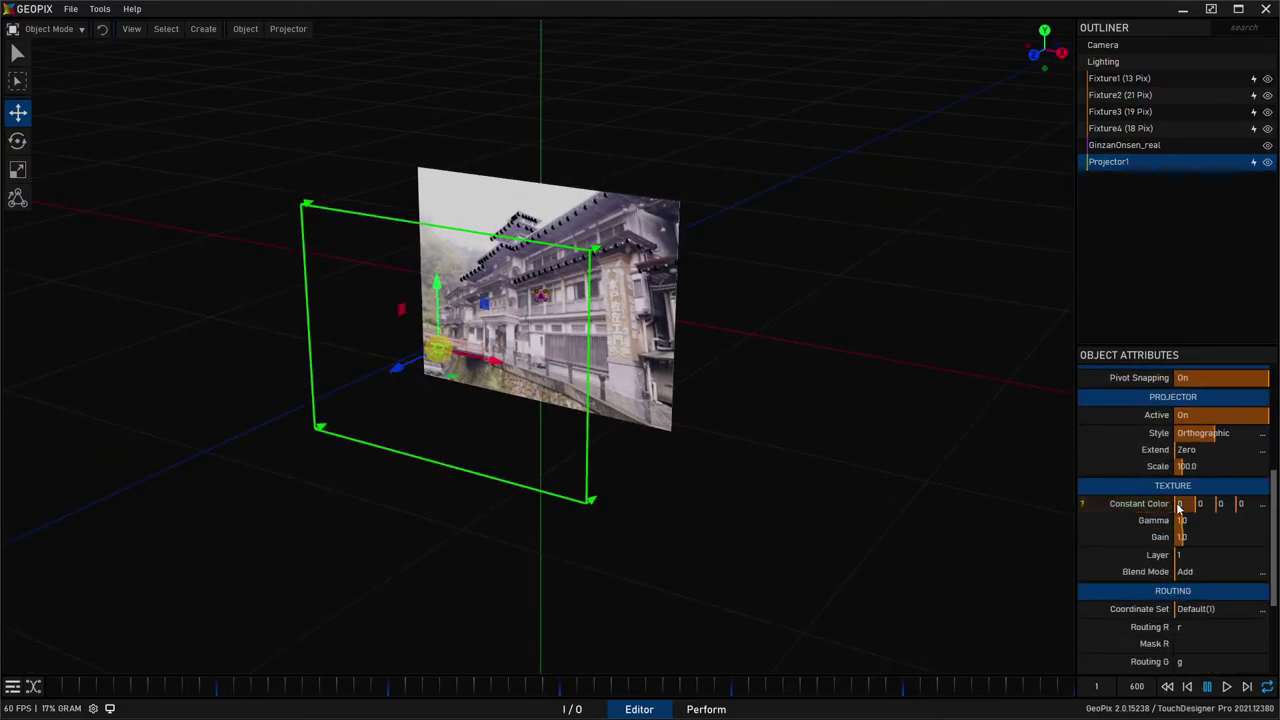
drag(1179, 508, 1214, 511)
alt+drag(550, 395, 635, 422)
alt+right_drag(635, 422, 660, 235)
alt+middle_drag(660, 235, 680, 300)
key(q)
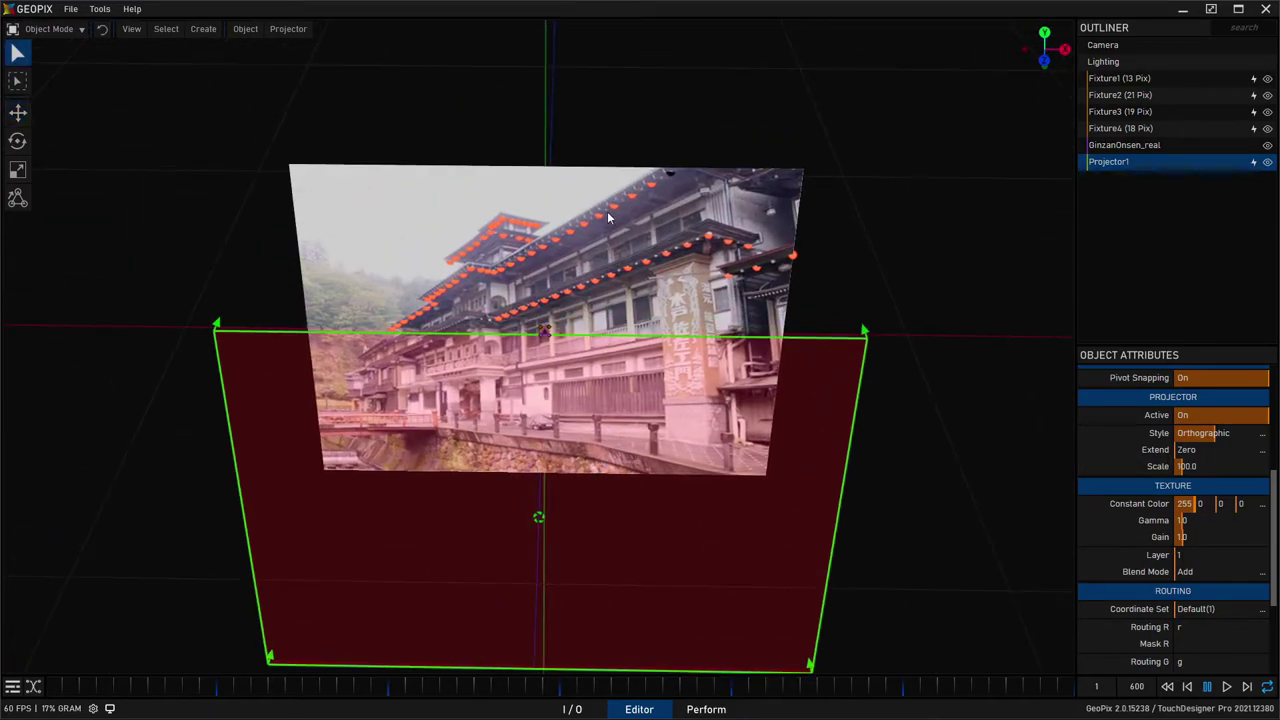
alt+right_drag(605, 195, 651, 192)
Check the address settings of Fixture4 and run Auto Fixture Offsets.
click(1120, 128)
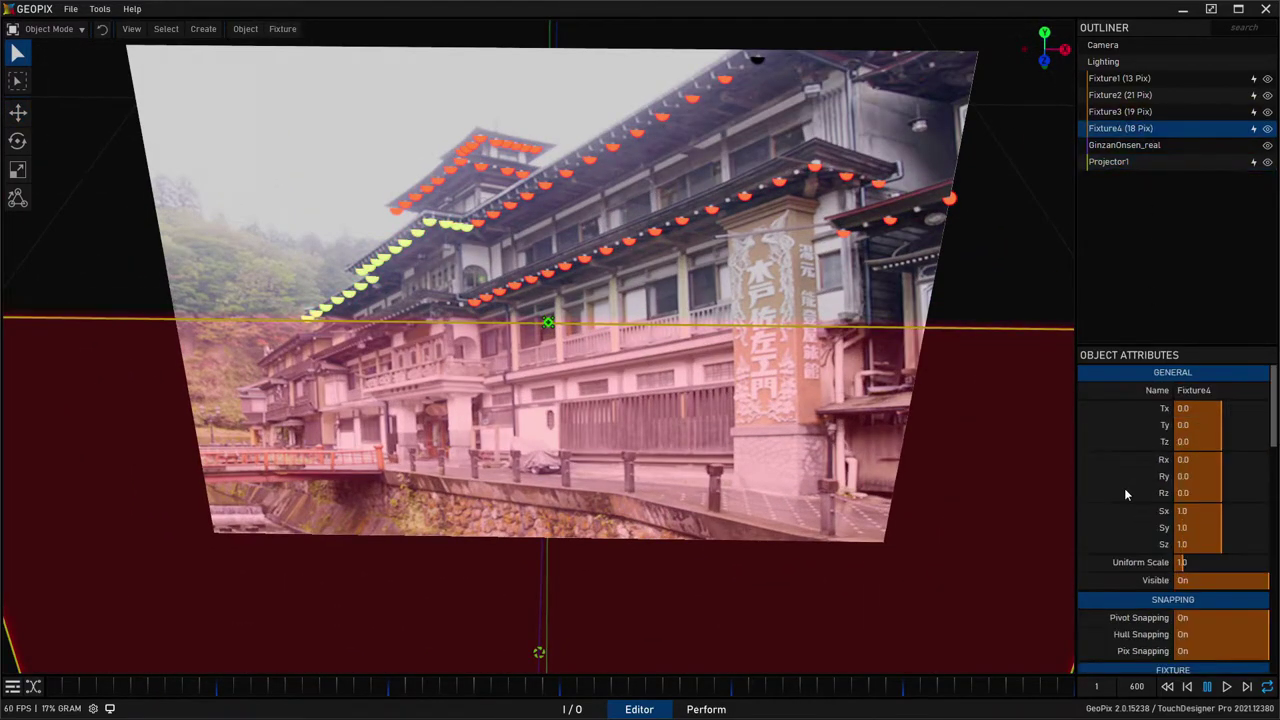
scroll(1120, 530, down, 2)
scroll(1116, 546, down, 2)
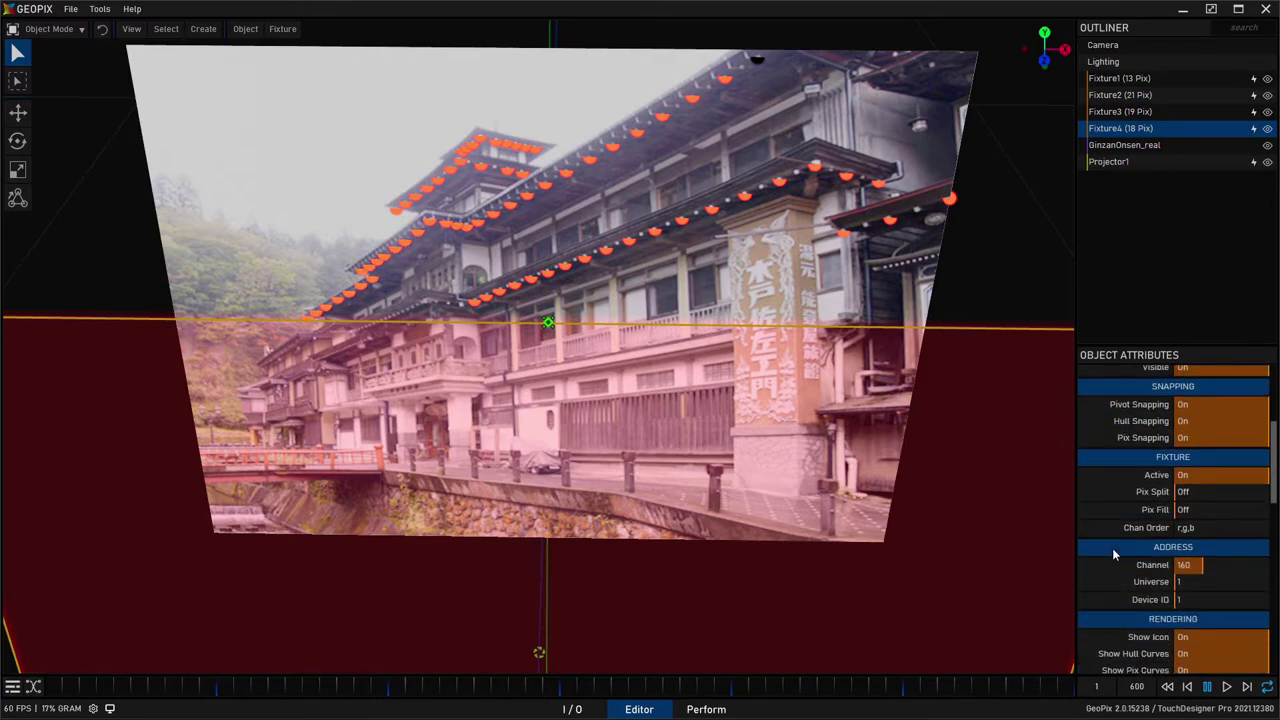
scroll(1113, 553, up, 4)
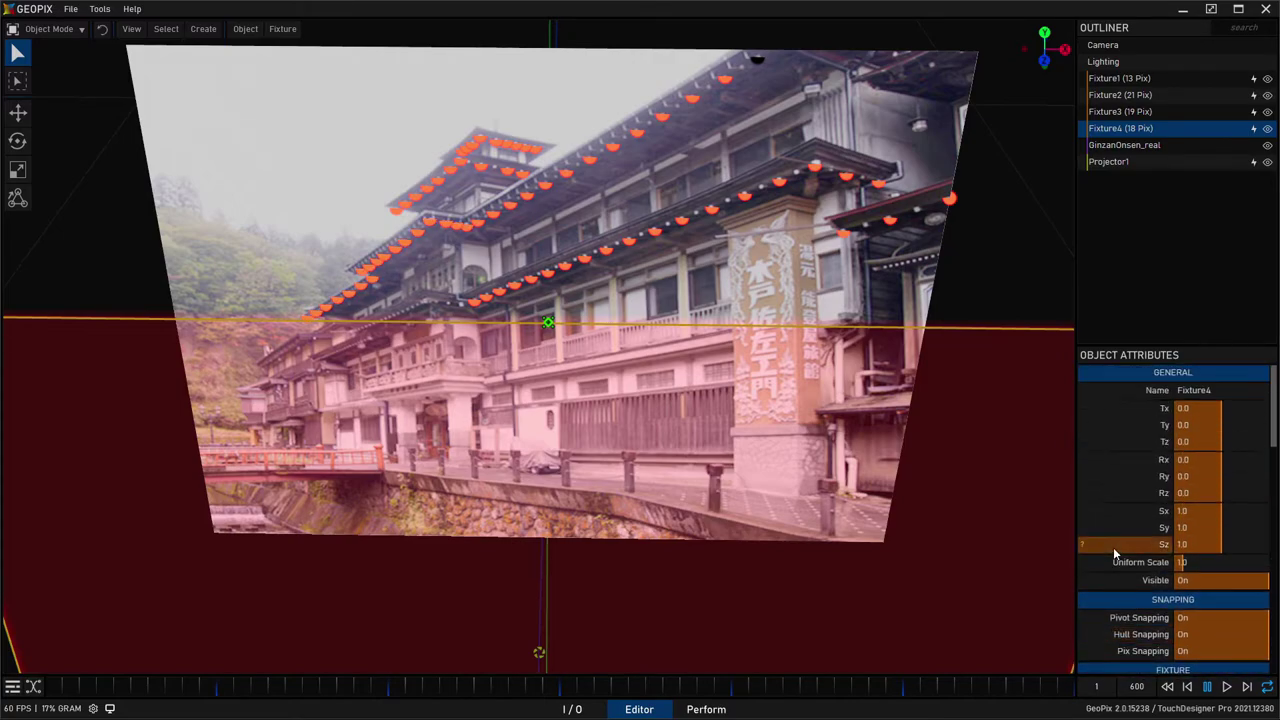
click(281, 29)
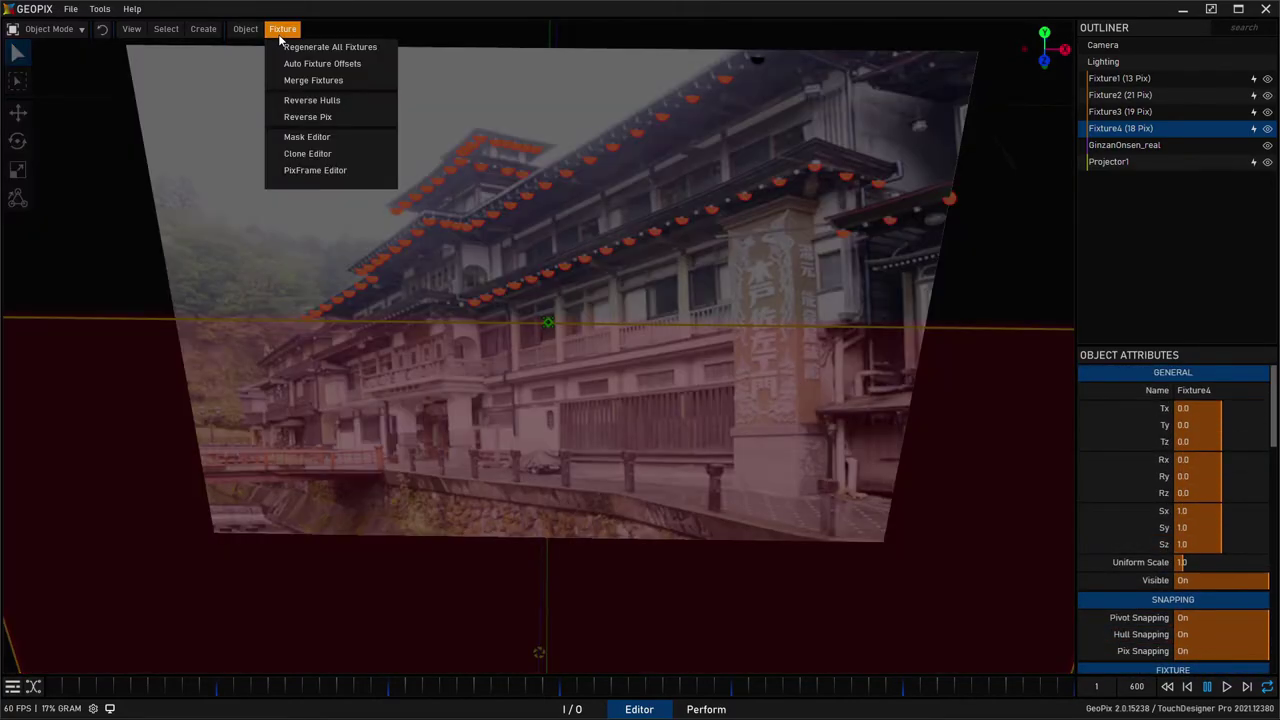
click(322, 63)
alt+drag(323, 83, 413, 370)
Select the projector and raise it along Y to about 2.4 so it frames the photo.
click(351, 374)
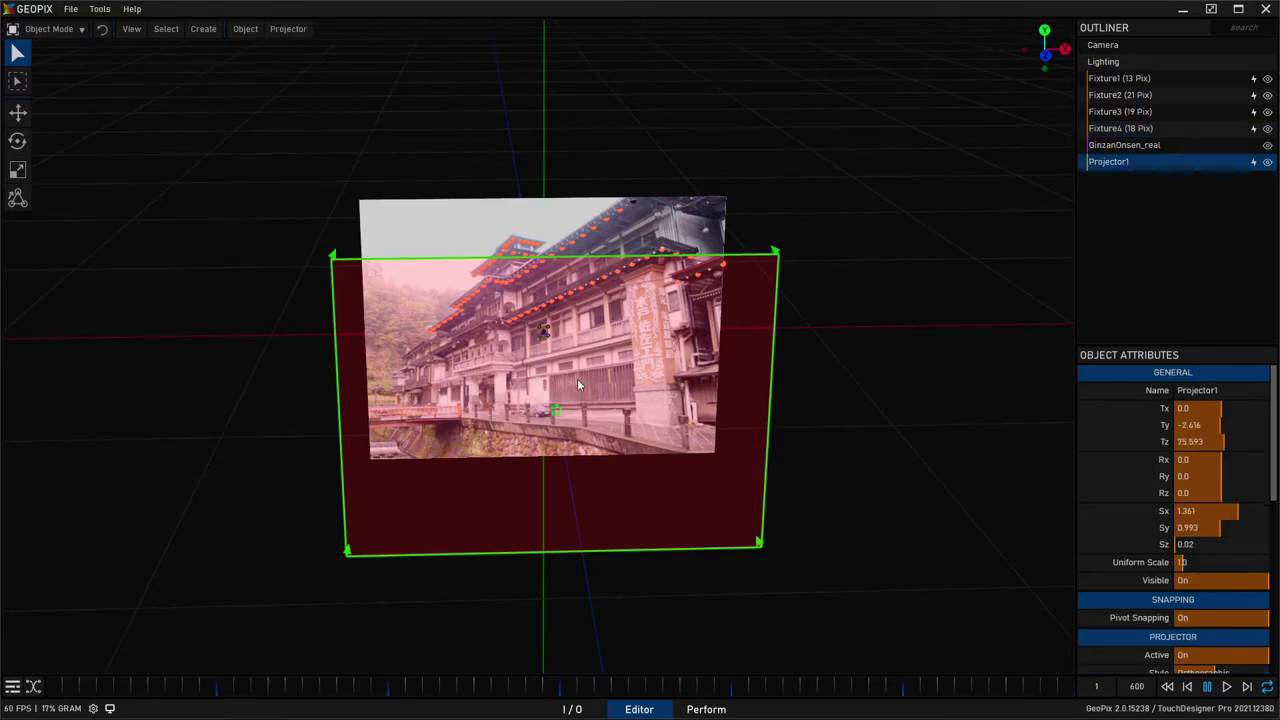
key(r)
alt+drag(557, 429, 552, 268)
key(w)
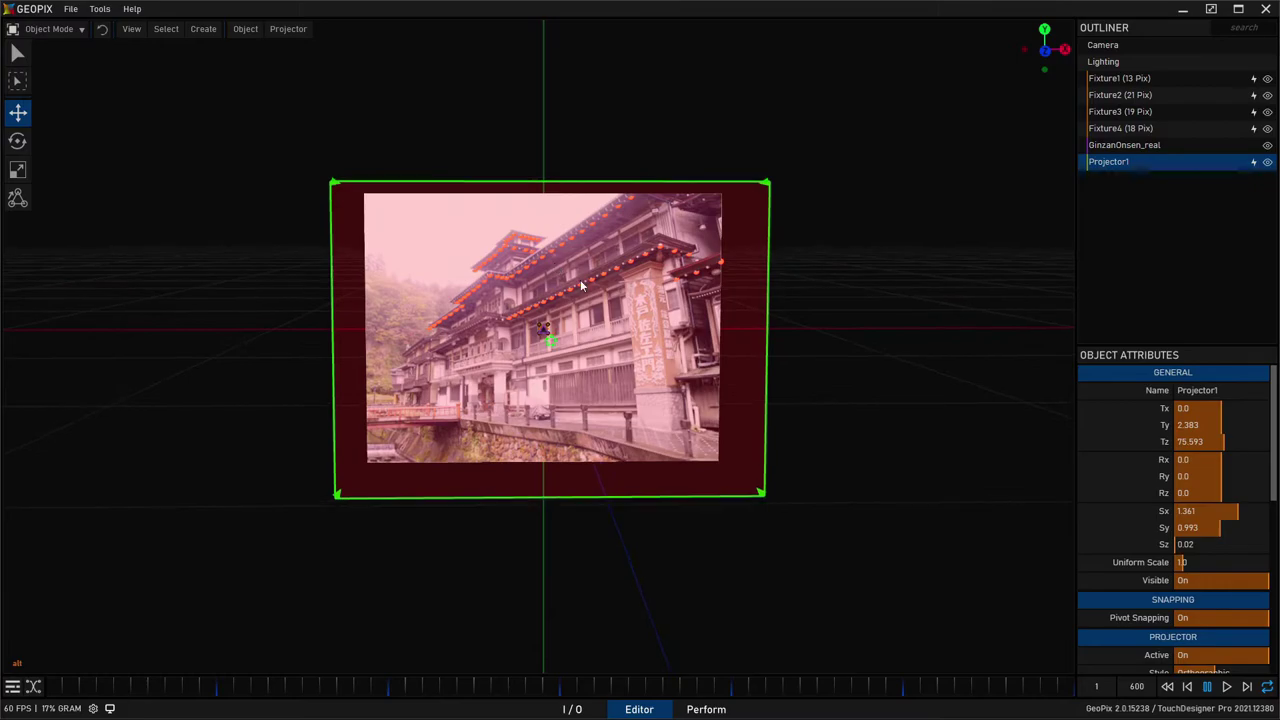
alt+drag(427, 244, 516, 322)
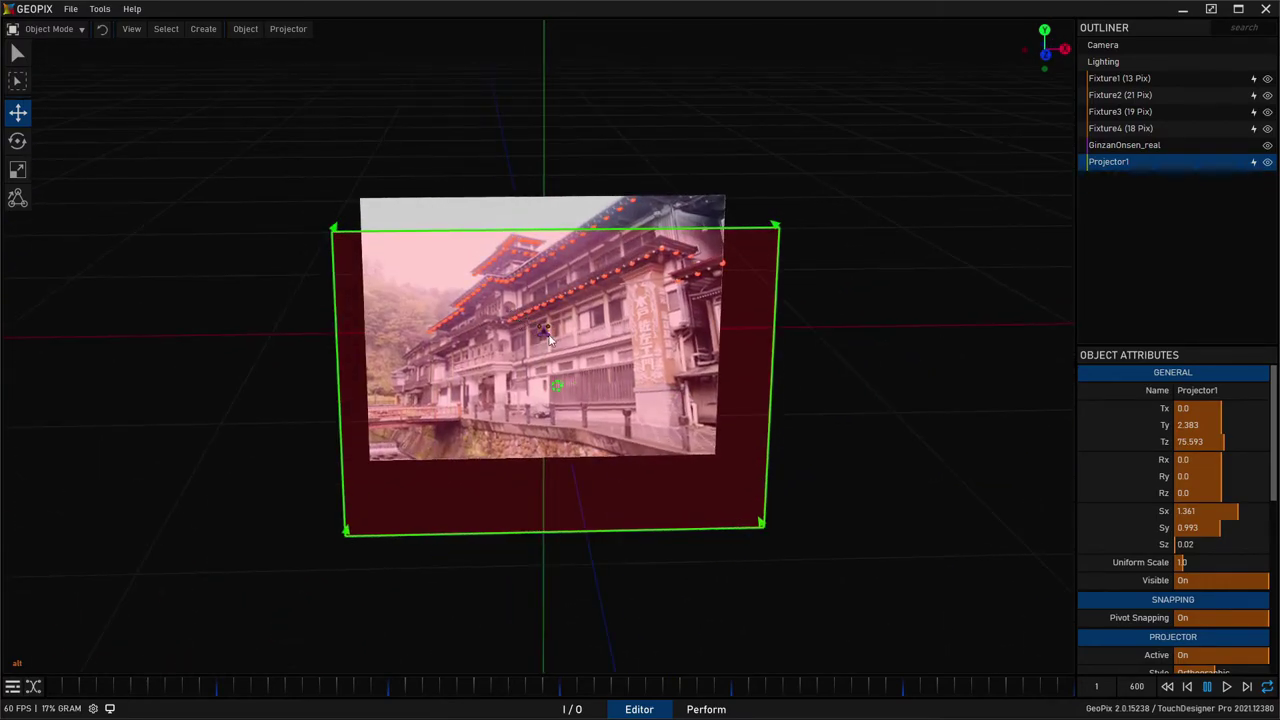
alt+drag(578, 364, 598, 374)
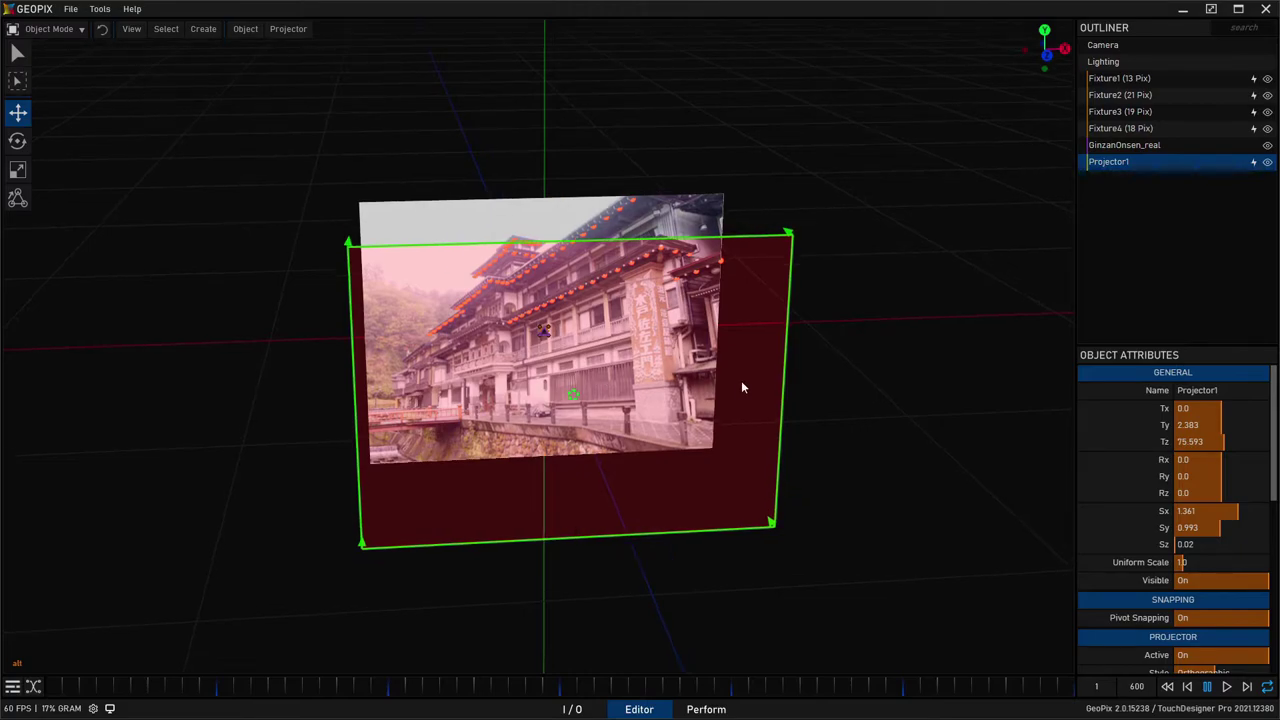
alt+drag(697, 362, 654, 369)
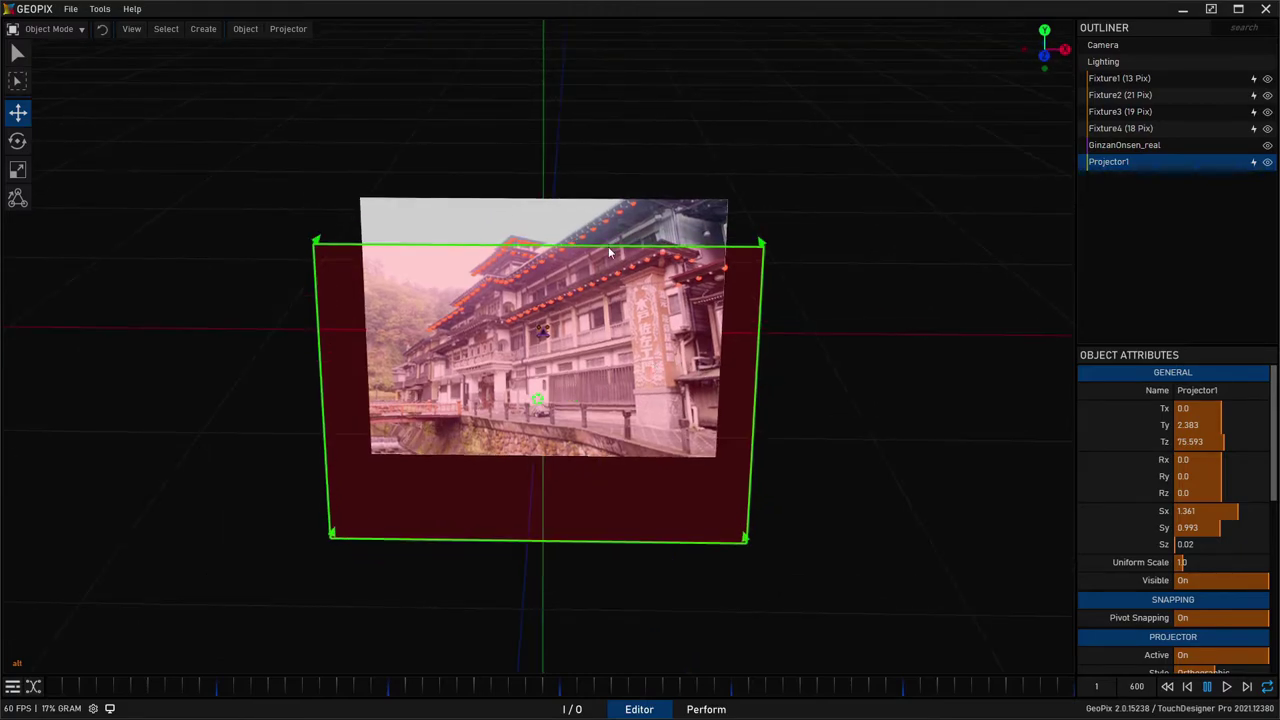
alt+drag(596, 233, 577, 279)
Move the GinzanOnsen_real photo plane back along Z to about -1.96, behind the fixture pix.
alt+right_drag(713, 249, 500, 200)
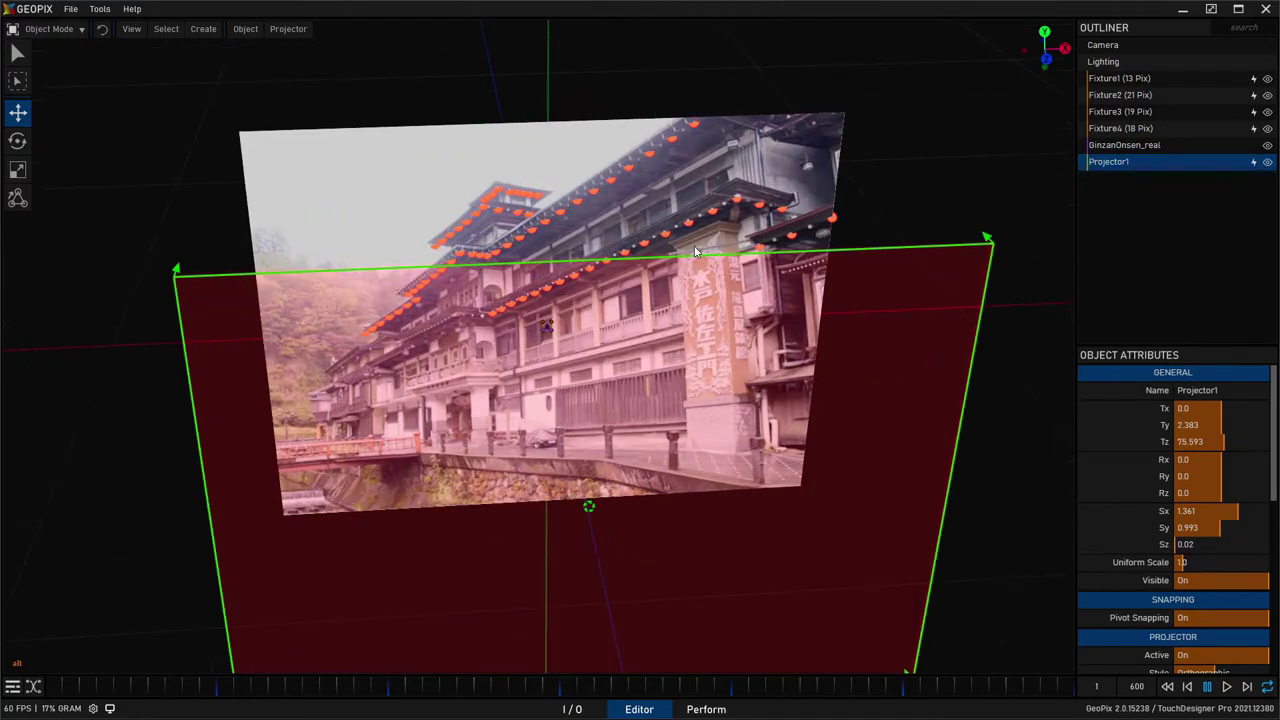
alt+drag(500, 200, 546, 347)
key(q)
click(463, 292)
key(w)
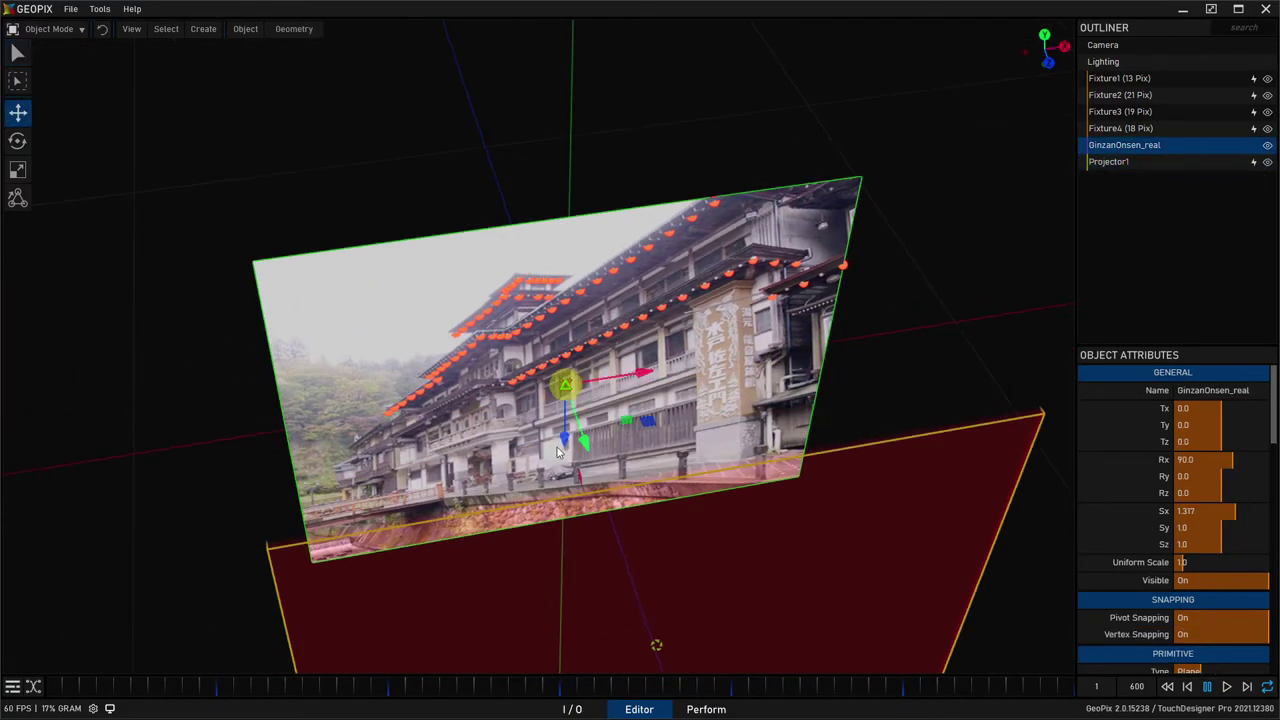
drag(590, 441, 623, 483)
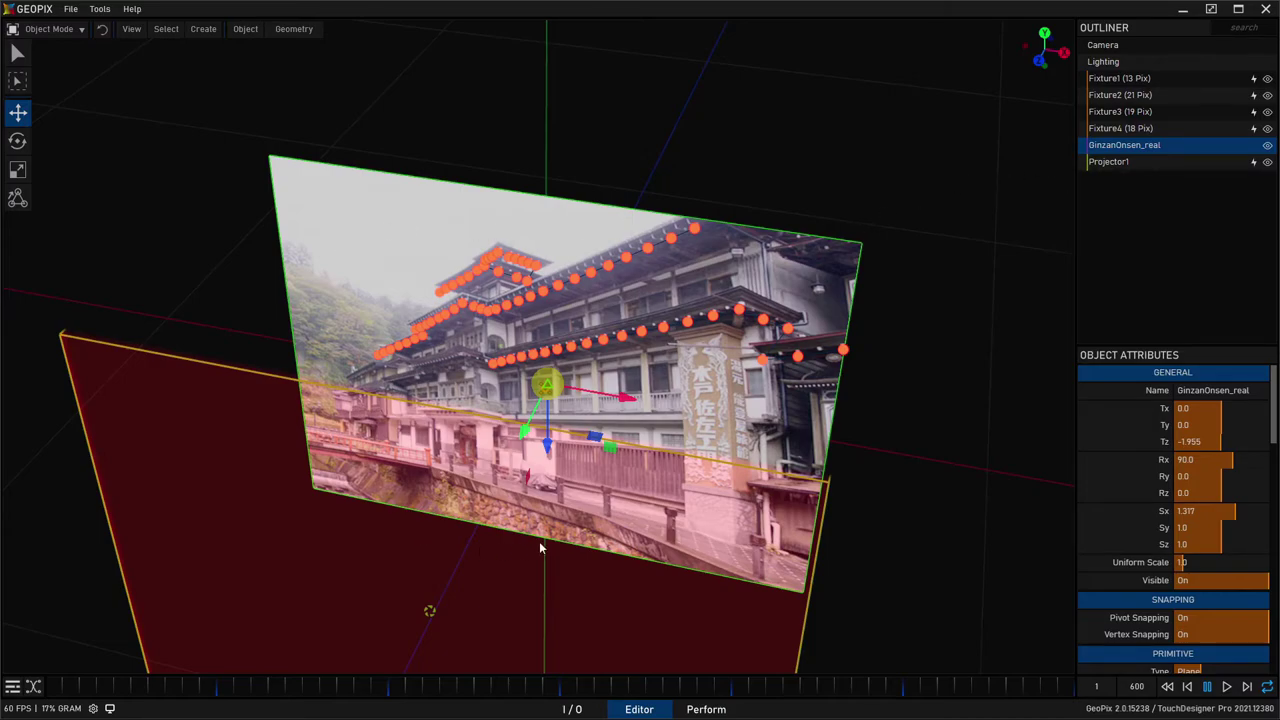
key(q)
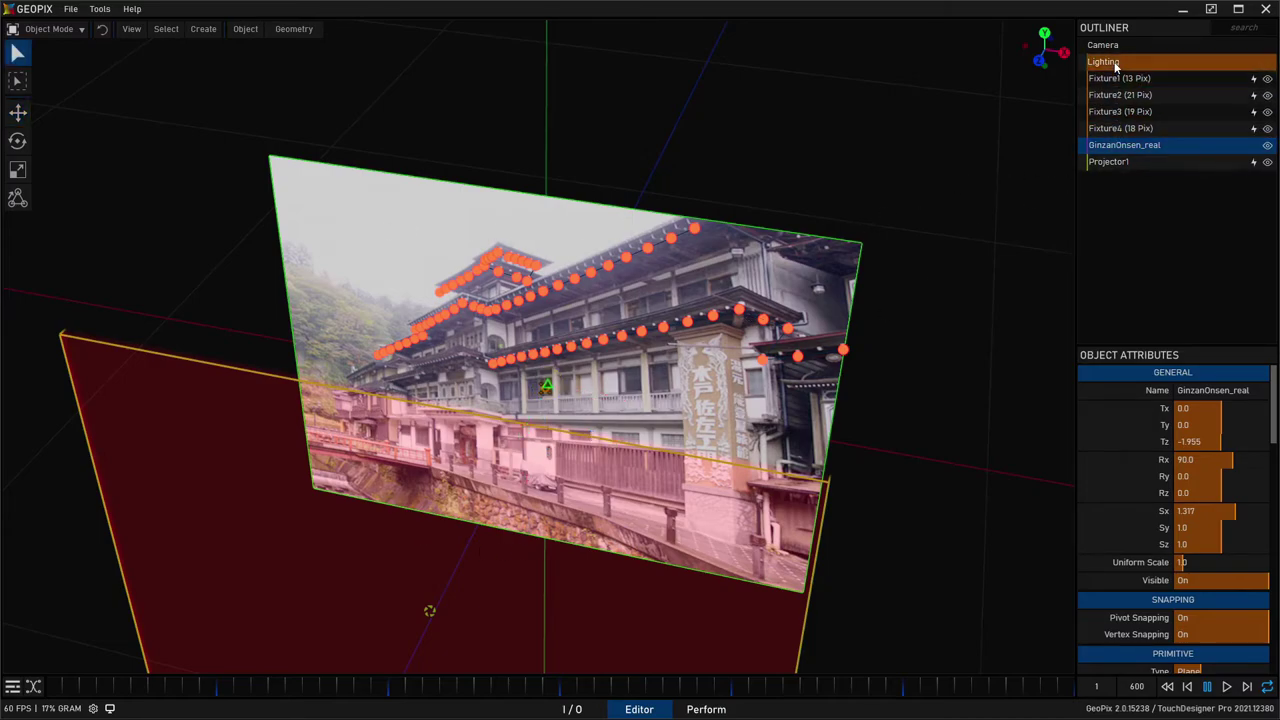
Copy the photo plane's Emit Color Texture path, clear that texture, and set the Emit Color to 0, 0, 0.
click(1117, 63)
alt+drag(487, 297, 560, 332)
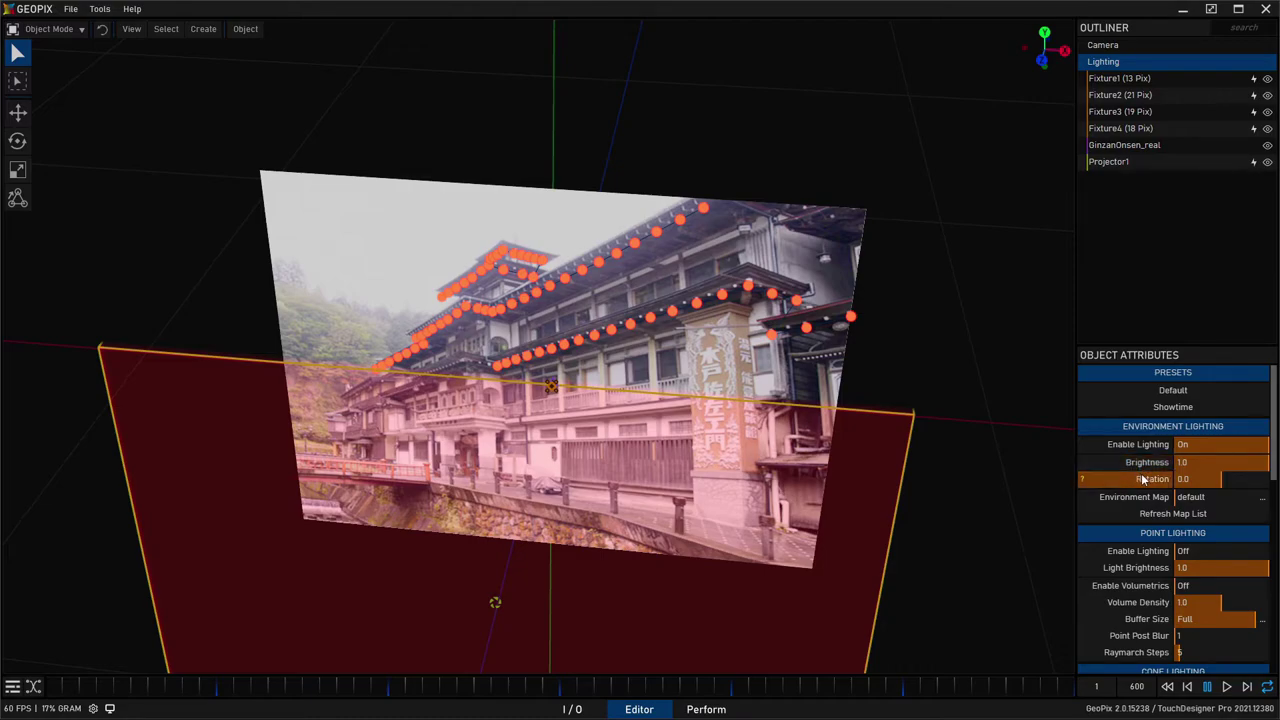
click(802, 214)
scroll(1143, 510, down, 6)
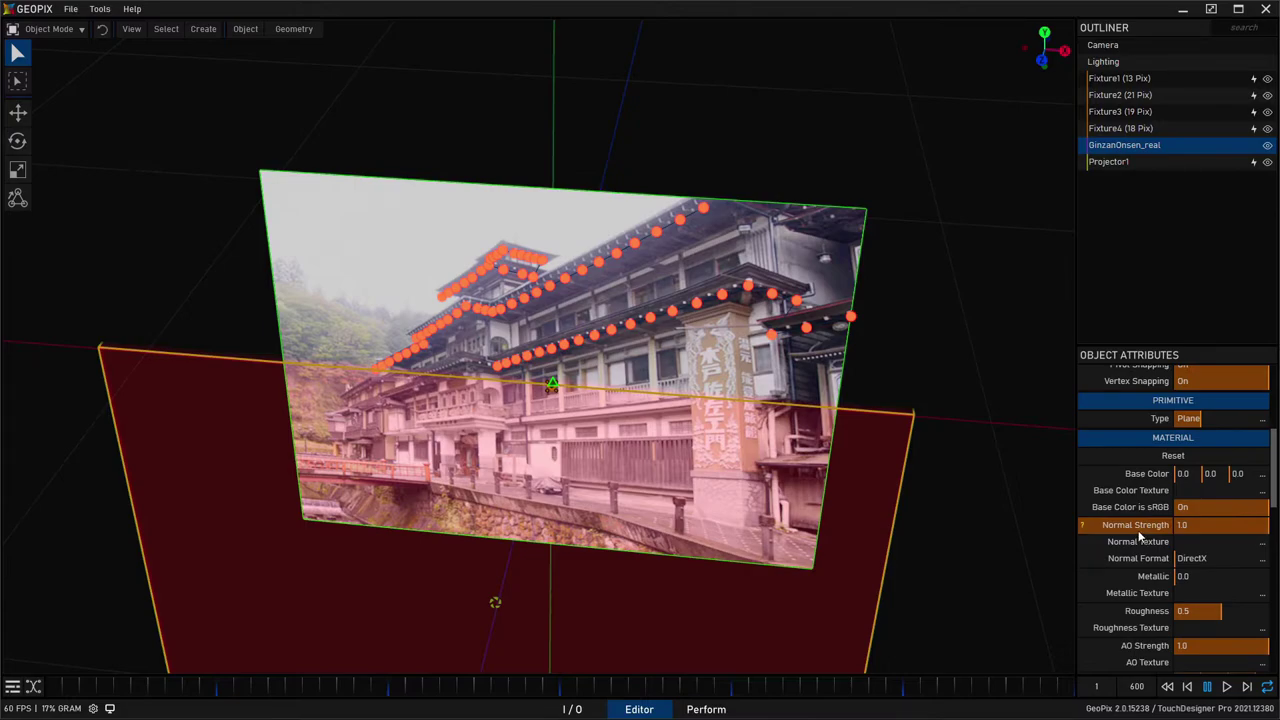
scroll(1138, 535, down, 4)
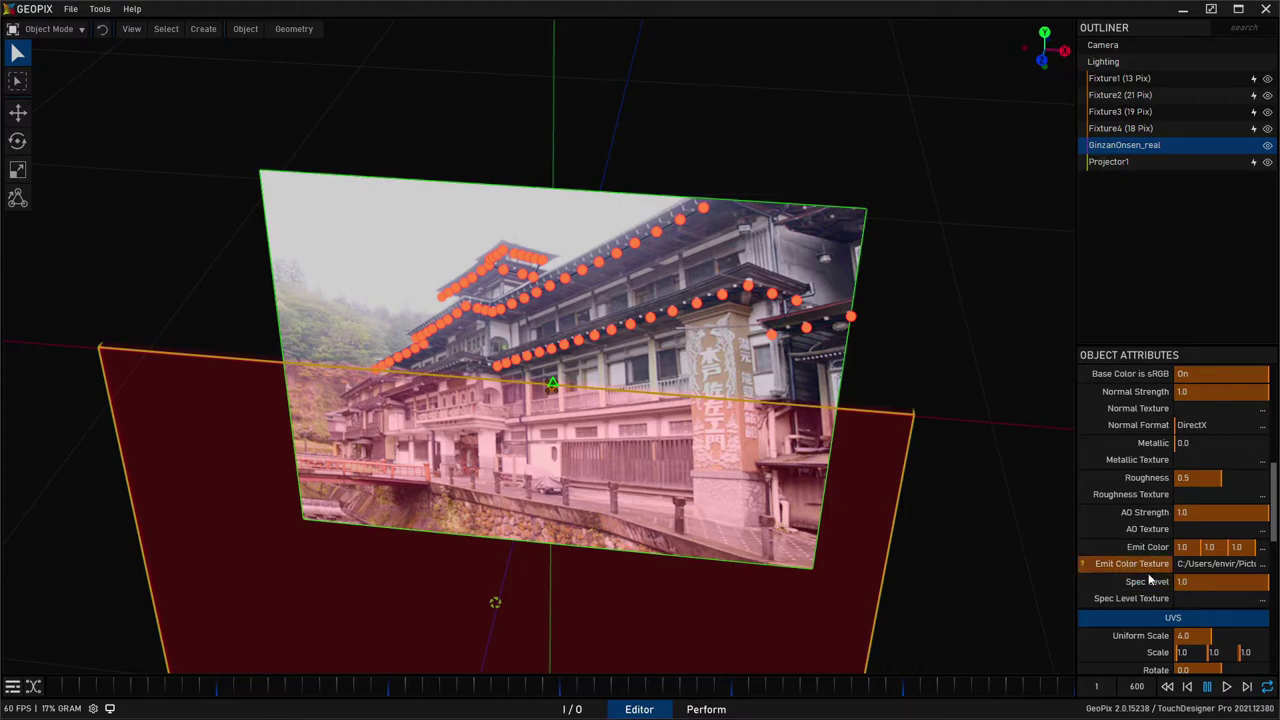
click(1174, 566)
key(ctrl+c)
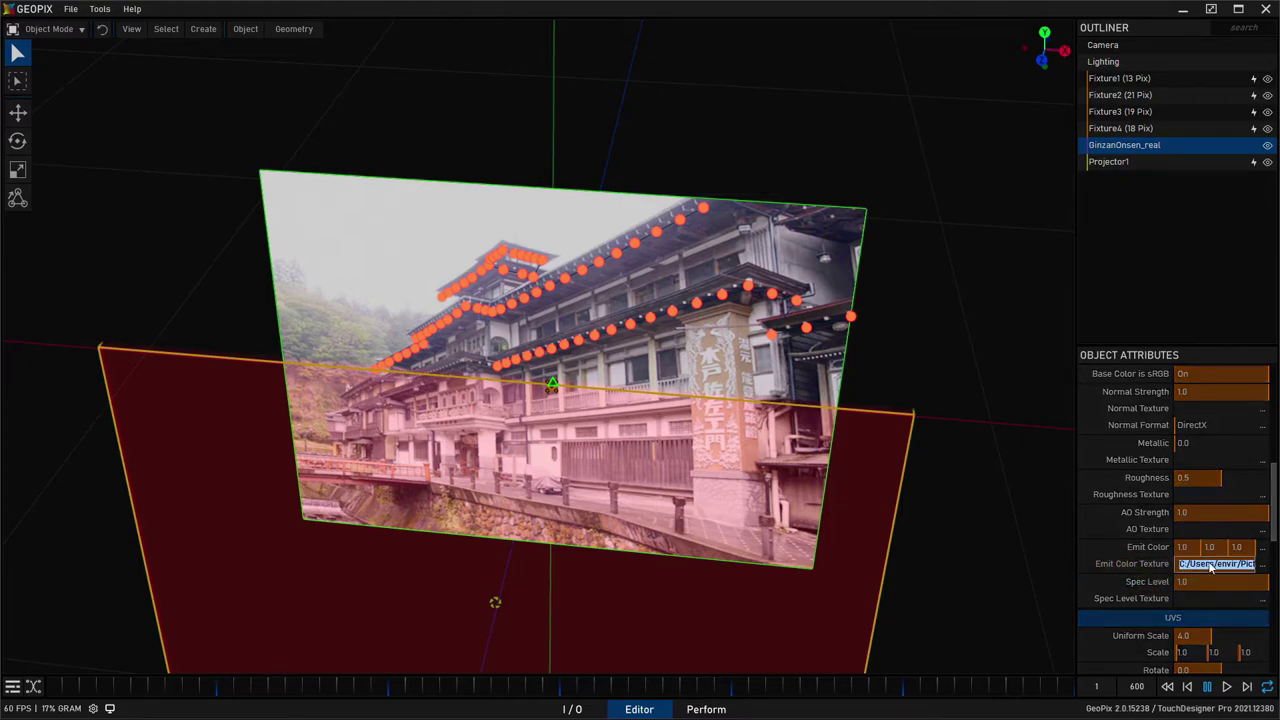
key(BackSpace)
click(1152, 563)
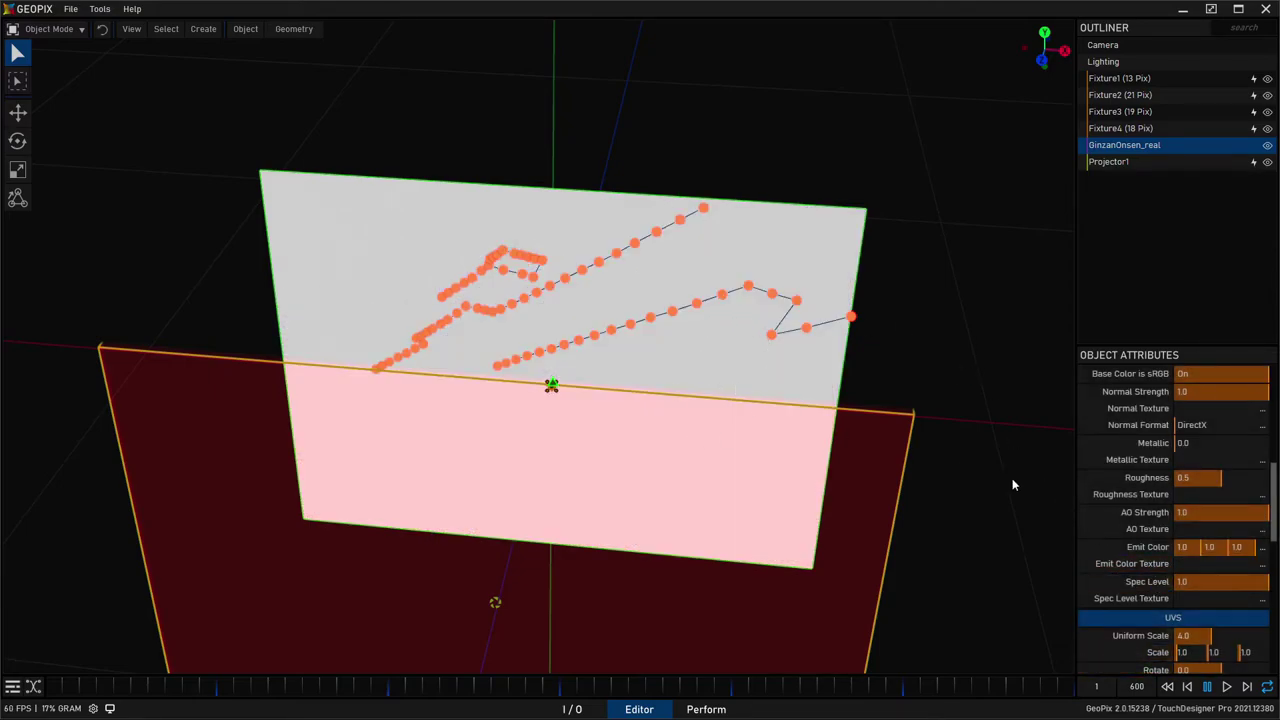
right_click(1147, 555)
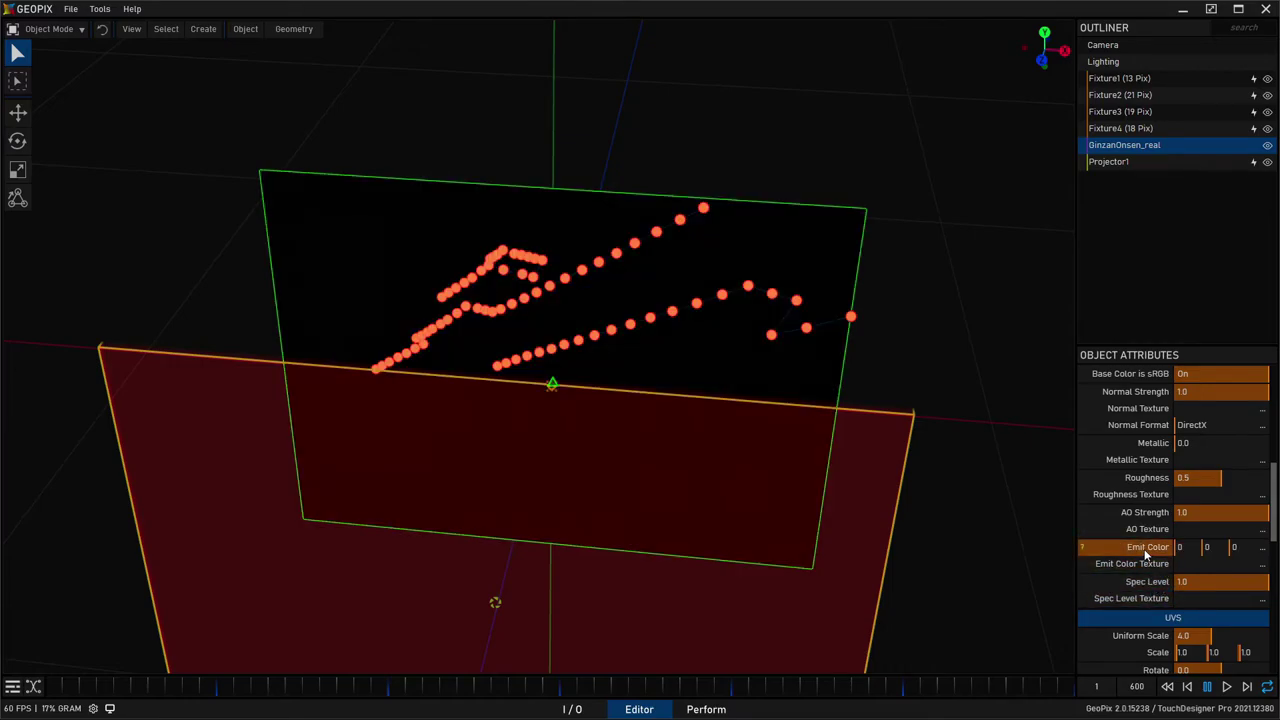
Paste the copied image path as the photo plane's Base Color Texture.
scroll(1140, 556, up, 3)
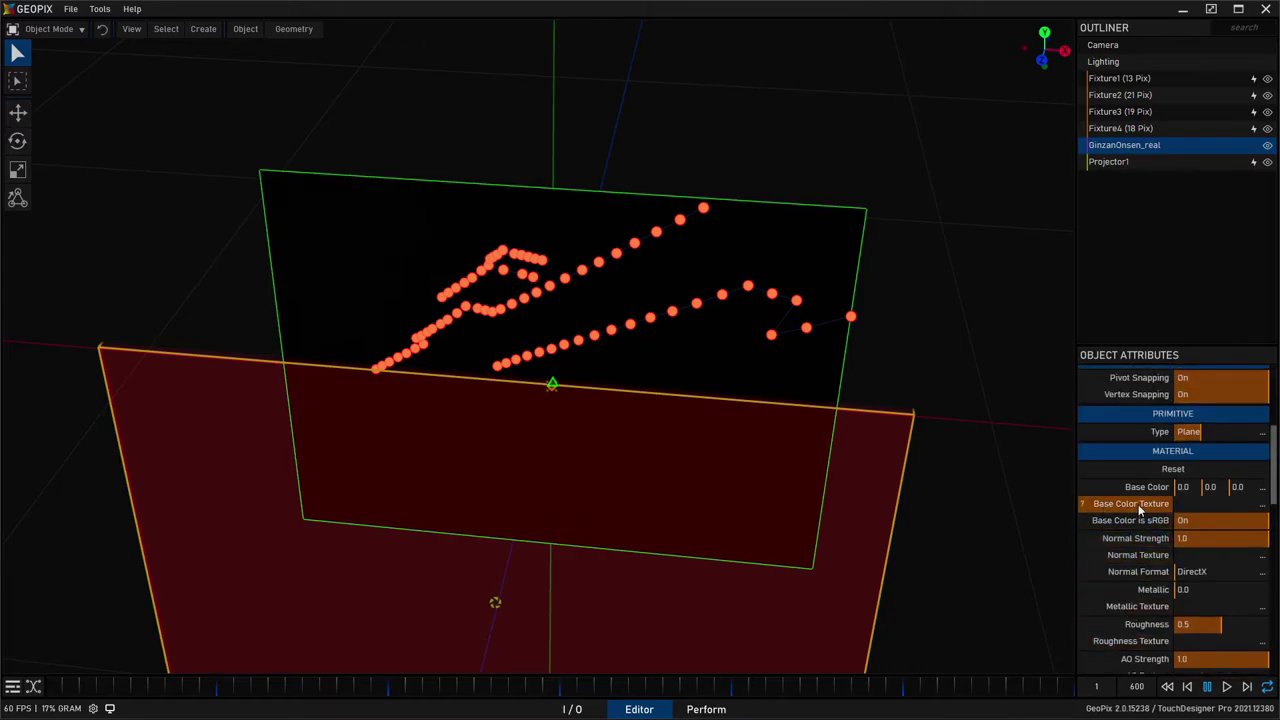
click(1177, 506)
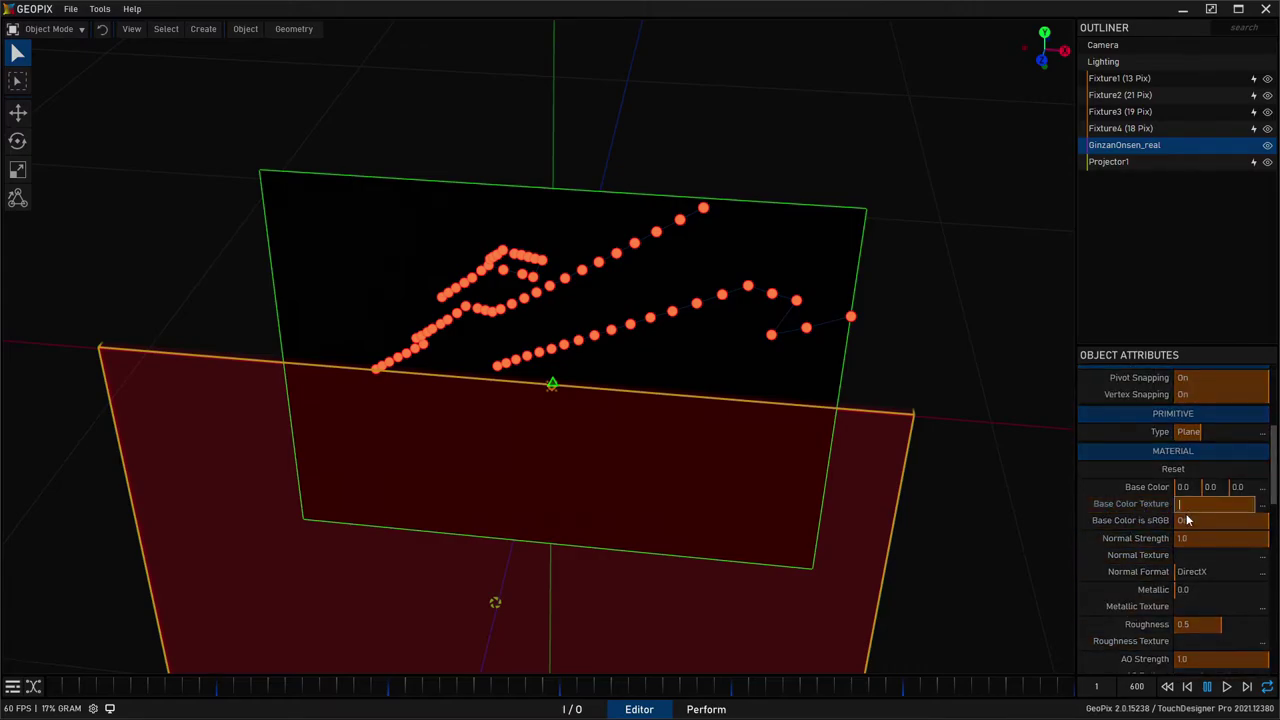
key(ctrl+v)
key(Return)
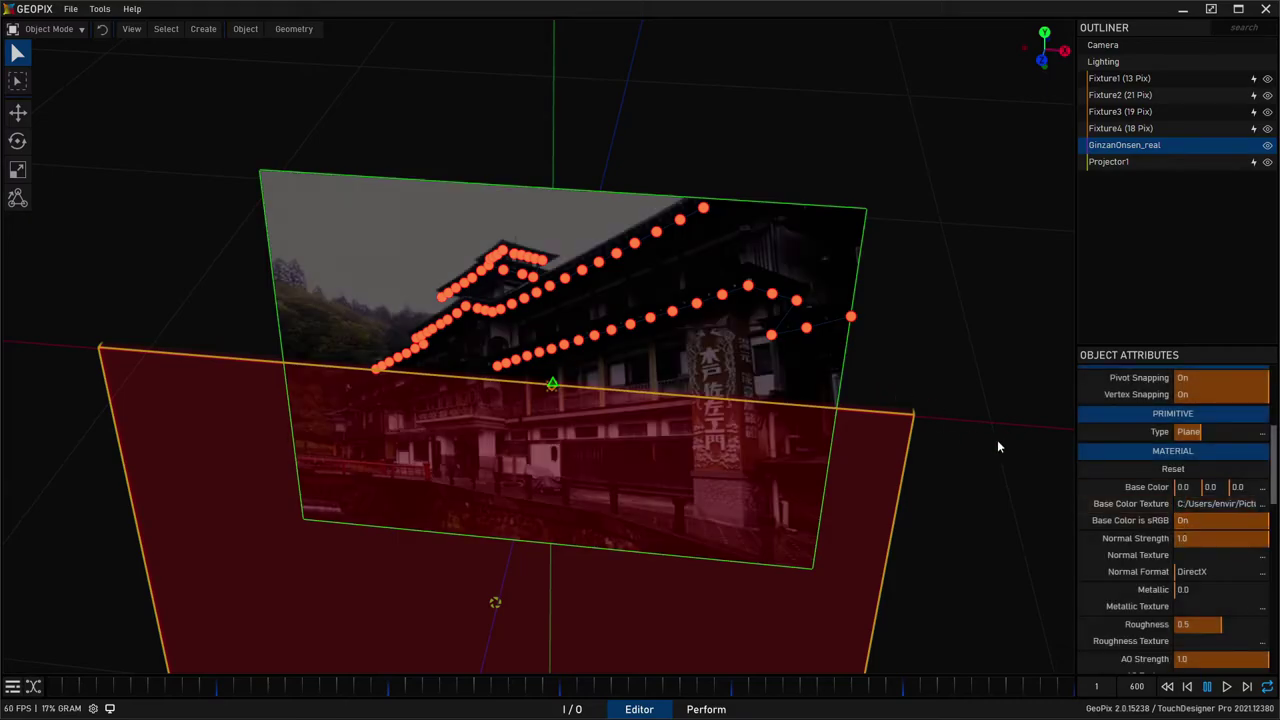
Set the photo plane's Base Color to 1, 1, 1.
click(1156, 488)
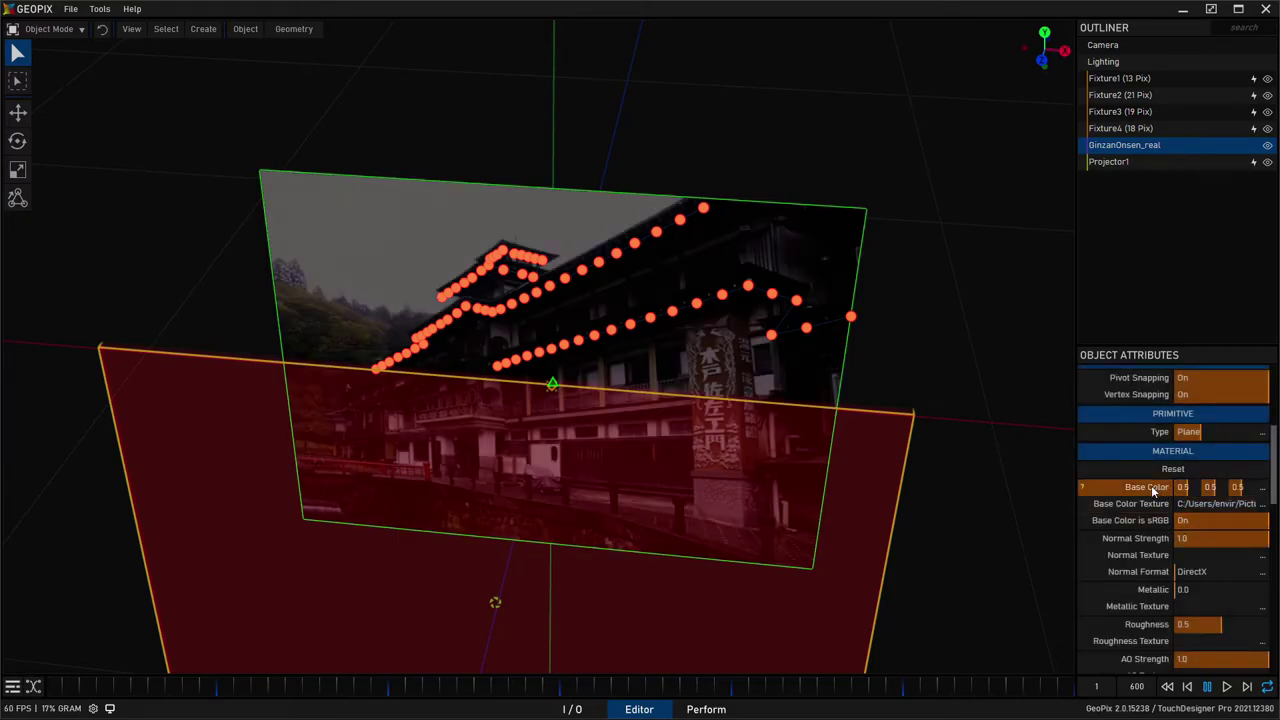
middle_drag(520, 336, 626, 306)
middle_drag(796, 322, 766, 341)
drag(1187, 490, 1265, 489)
alt+drag(892, 284, 847, 298)
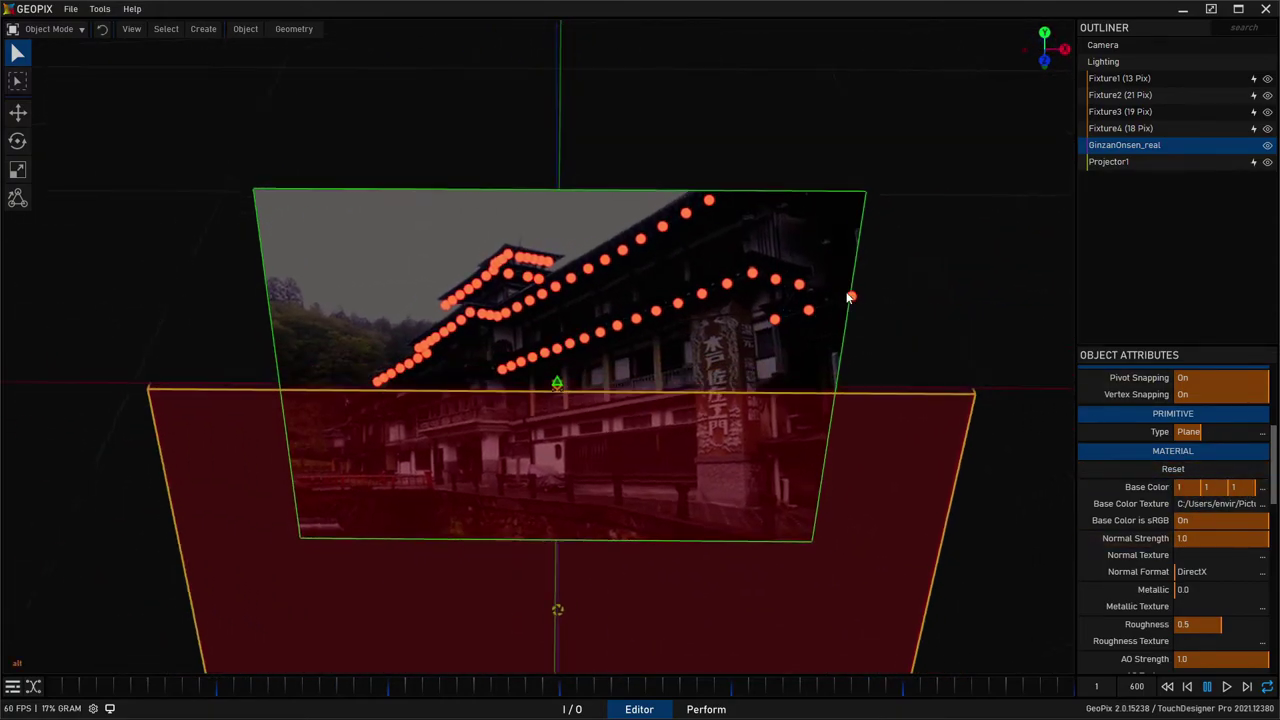
alt+middle_drag(866, 324, 934, 306)
Lower the environment lighting brightness of the scene to about 0.81.
click(1140, 62)
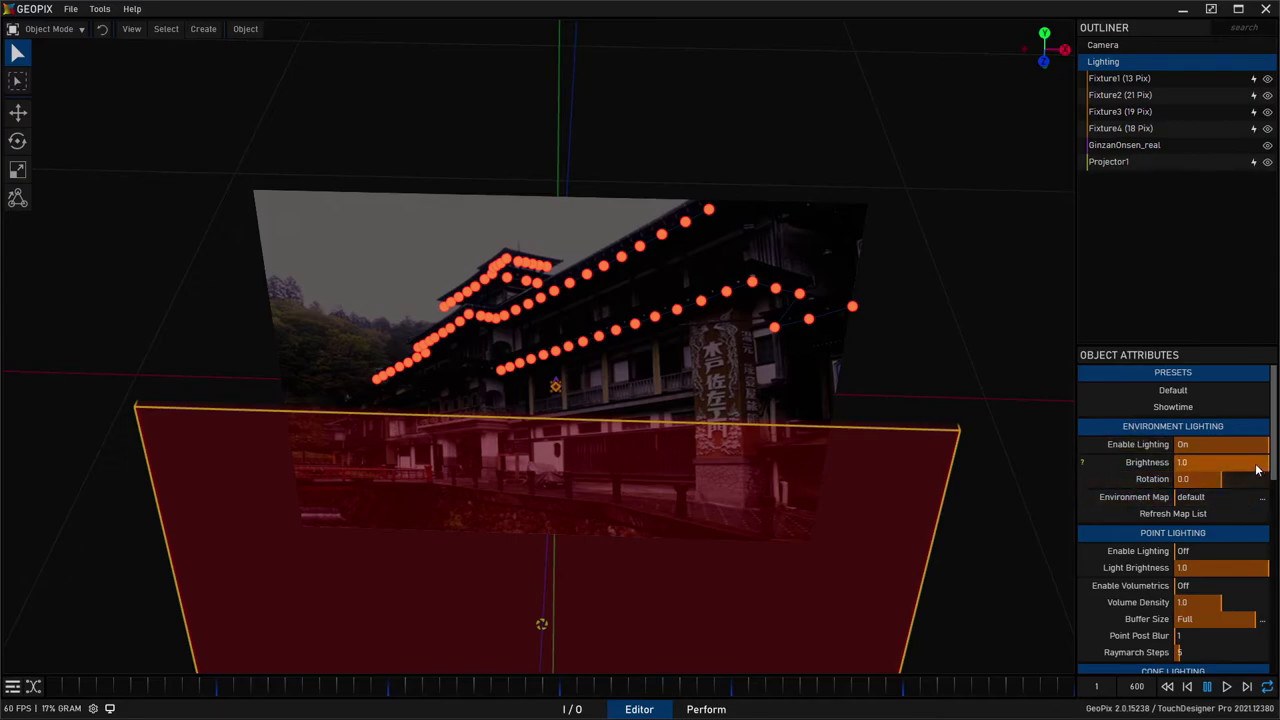
mouse_move(1261, 464)
mouse_down()
mouse_move(1168, 454)
mouse_move(1250, 460)
mouse_up()
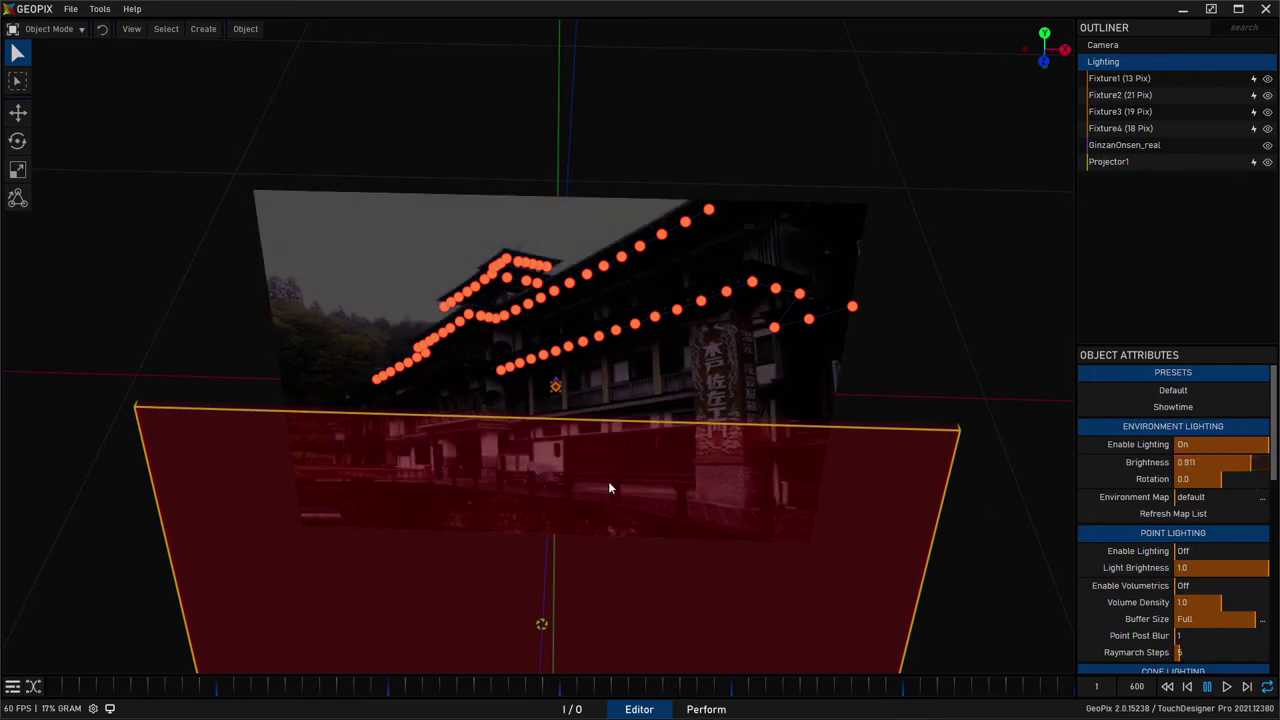
alt+drag(812, 308, 782, 265)
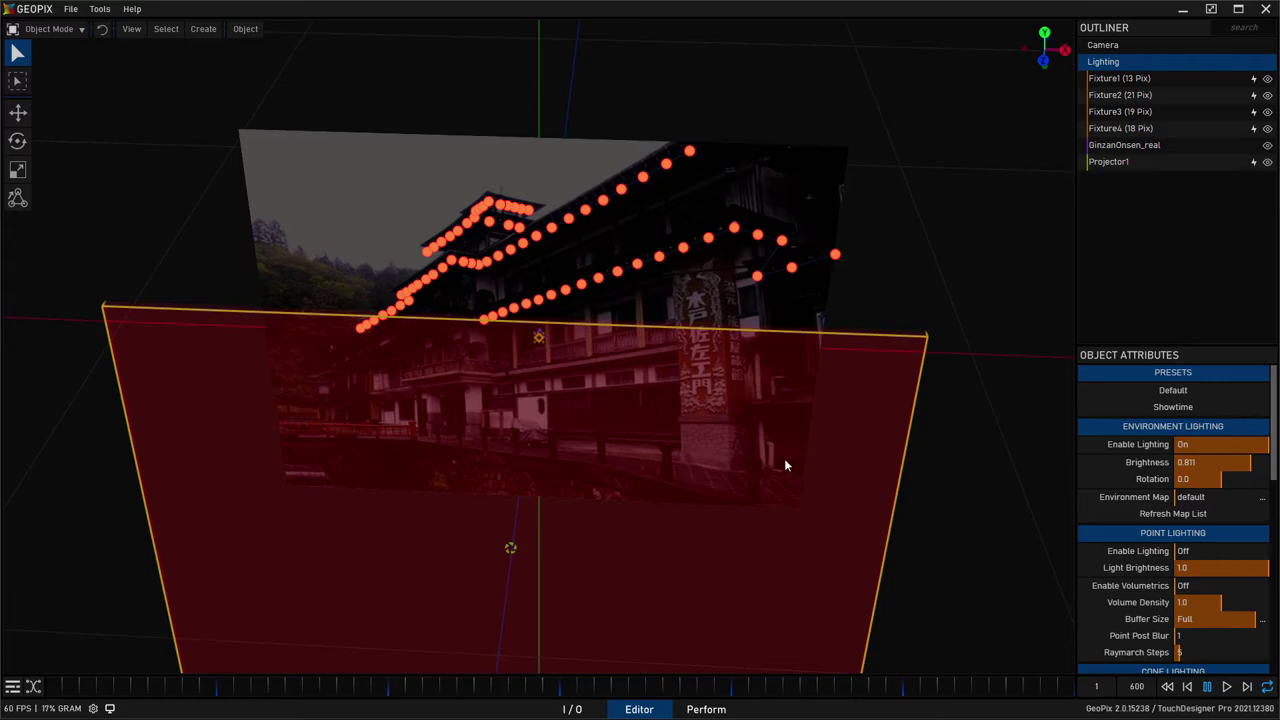
Enable point lighting in the Lighting settings and examine the glow on the building photo from several angles.
scroll(1122, 514, down, 3)
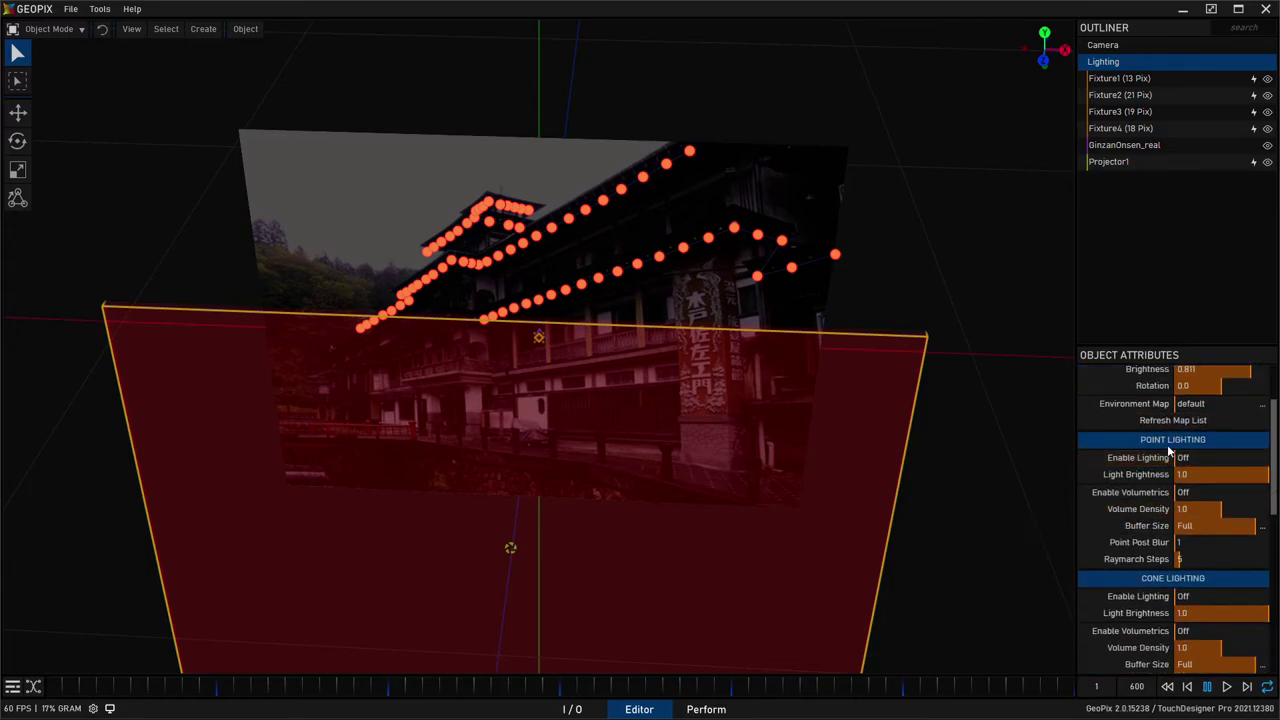
click(1199, 459)
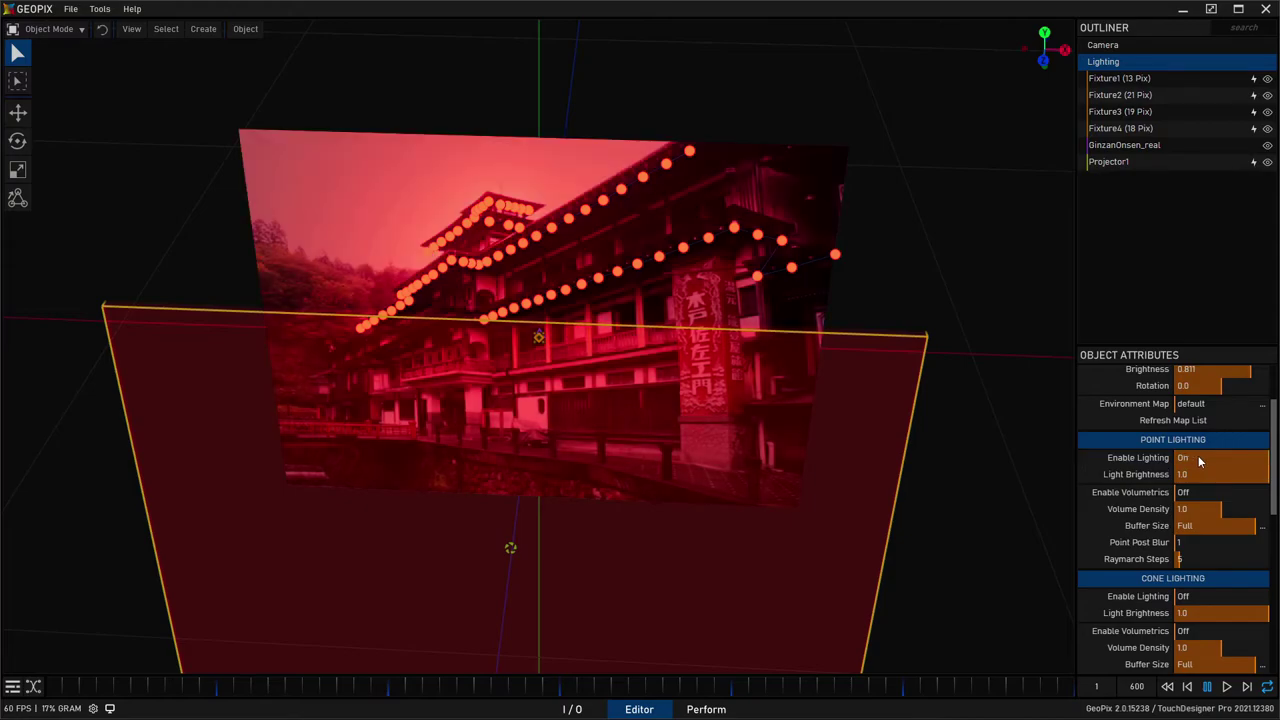
alt+drag(685, 275, 427, 250)
middle_drag(426, 250, 721, 316)
alt+drag(721, 317, 723, 313)
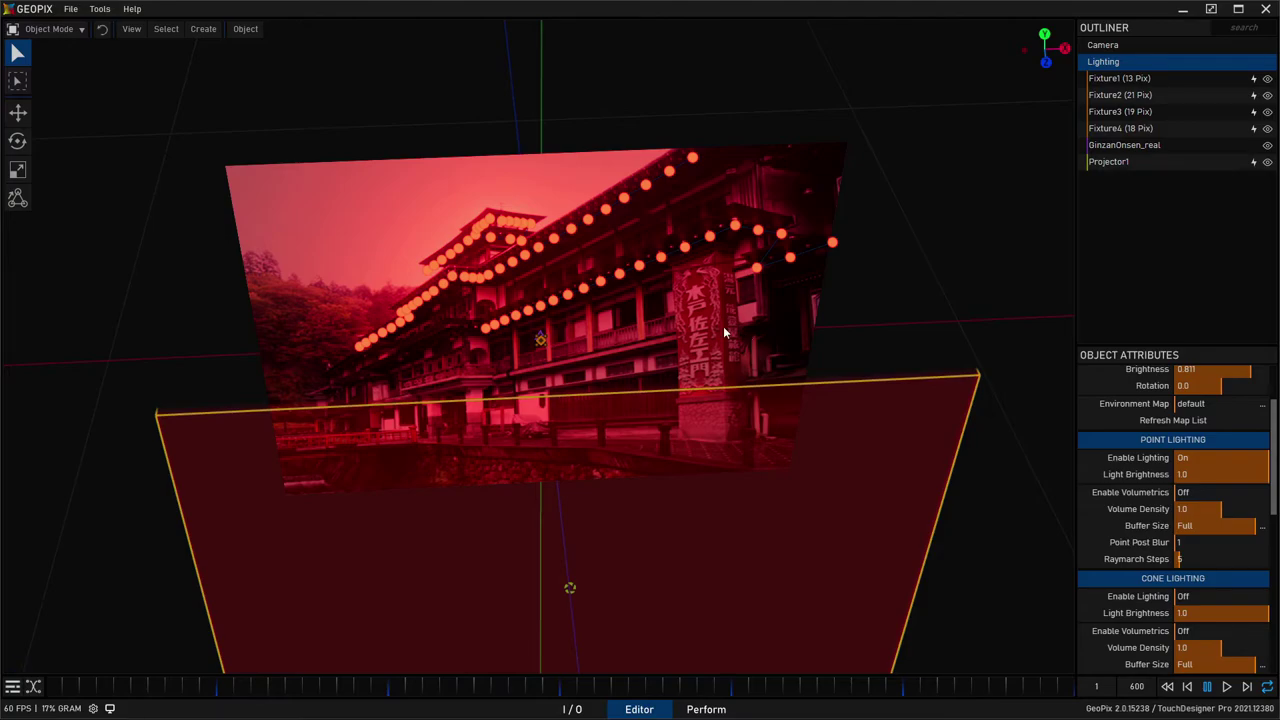
middle_drag(1000, 340, 476, 297)
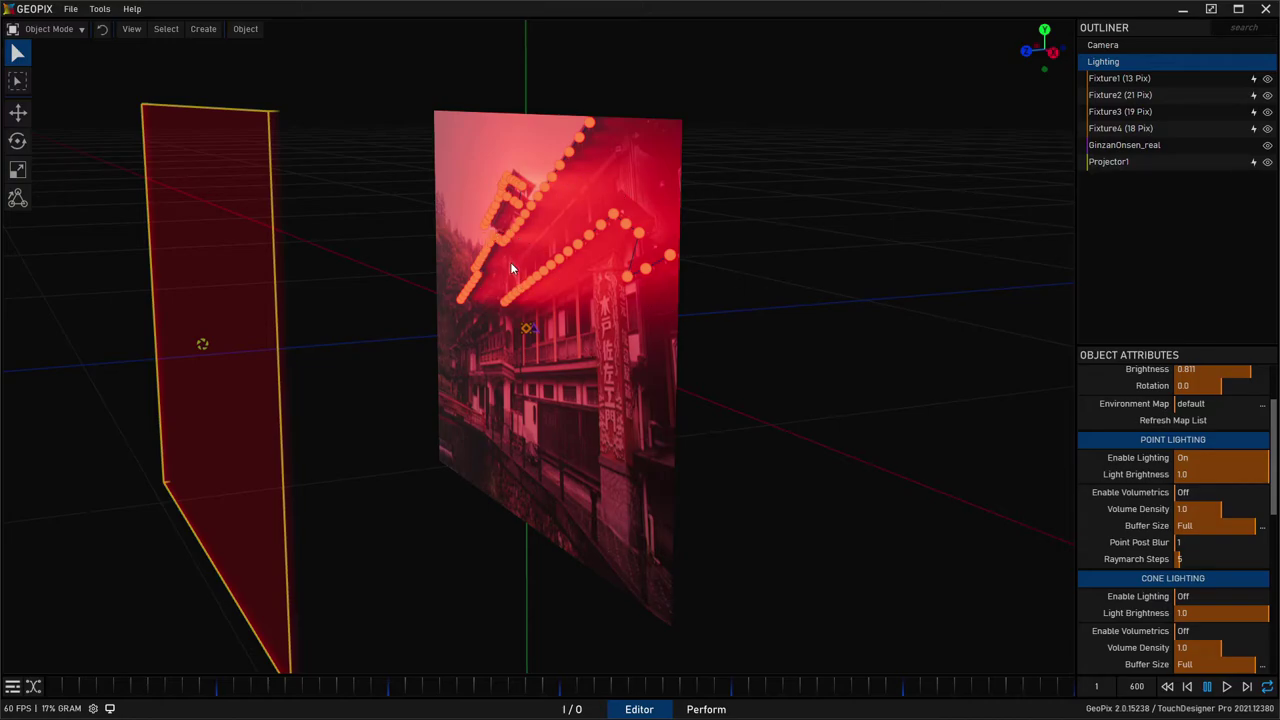
Set the Roughness of the GinzanOnsen_real photo plane's material to 1.
alt+drag(511, 264, 699, 364)
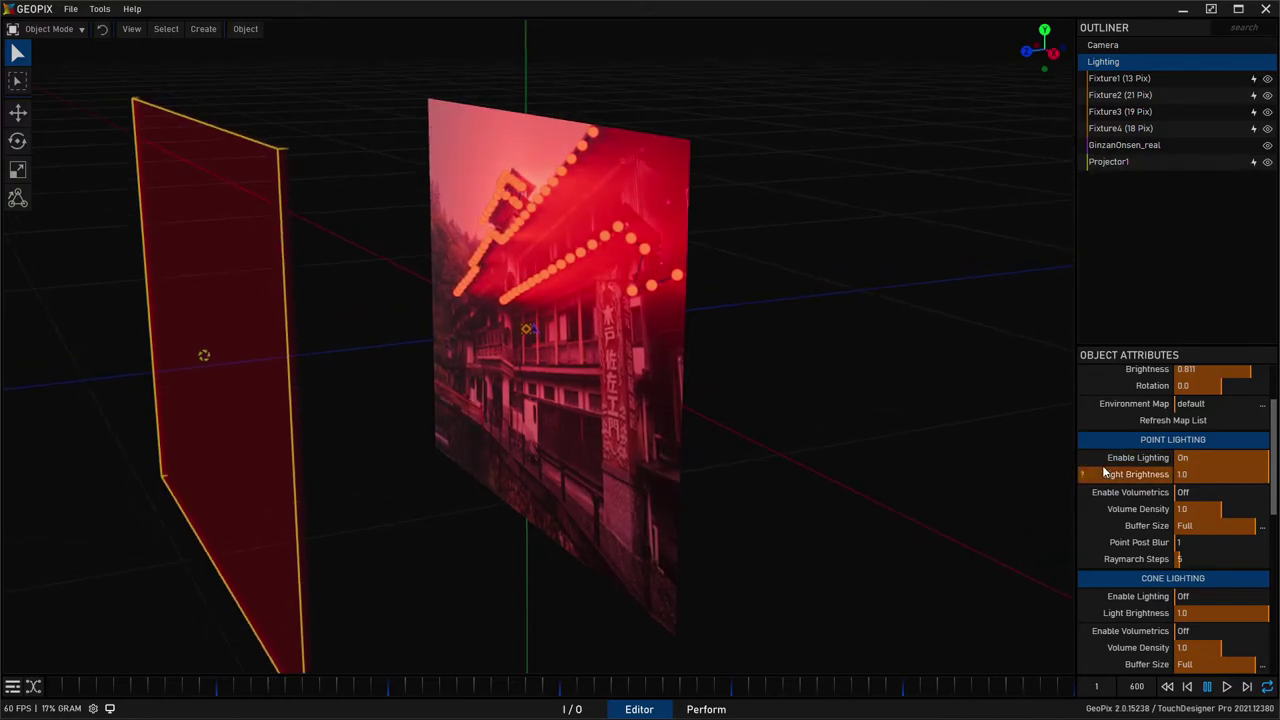
click(1123, 147)
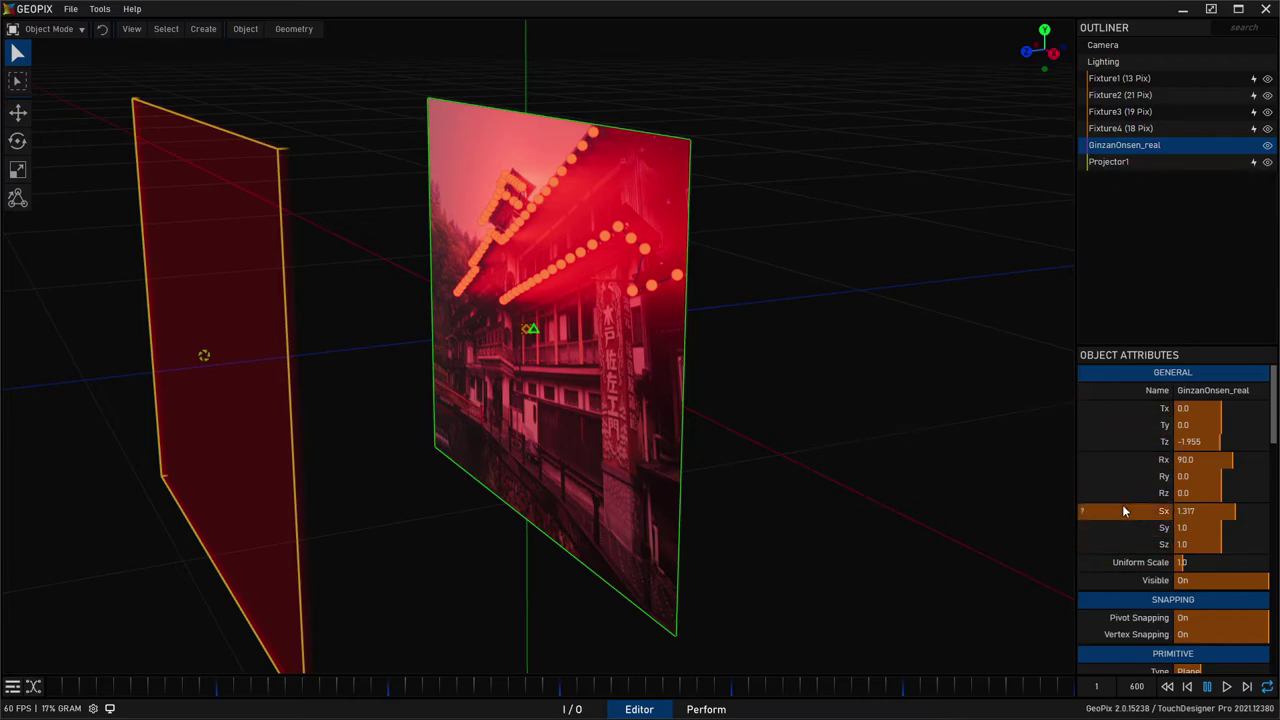
scroll(1110, 508, down, 3)
scroll(1138, 480, down, 6)
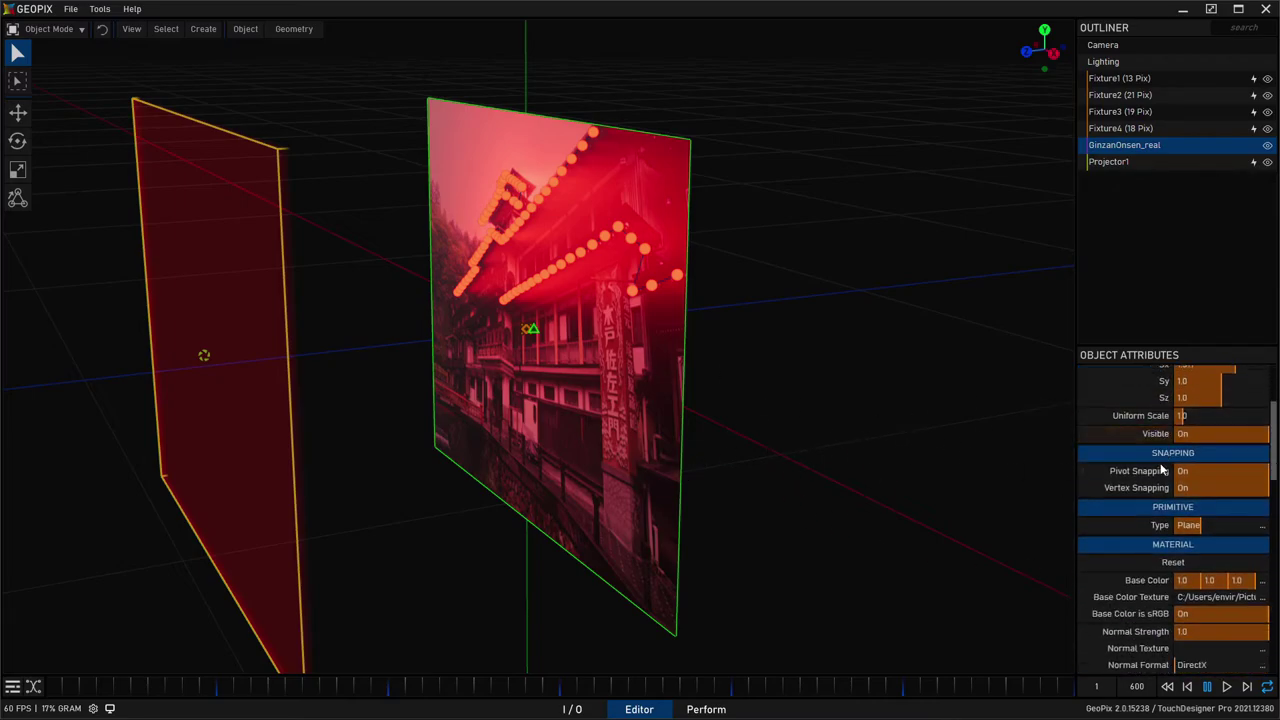
scroll(1138, 480, down, 3)
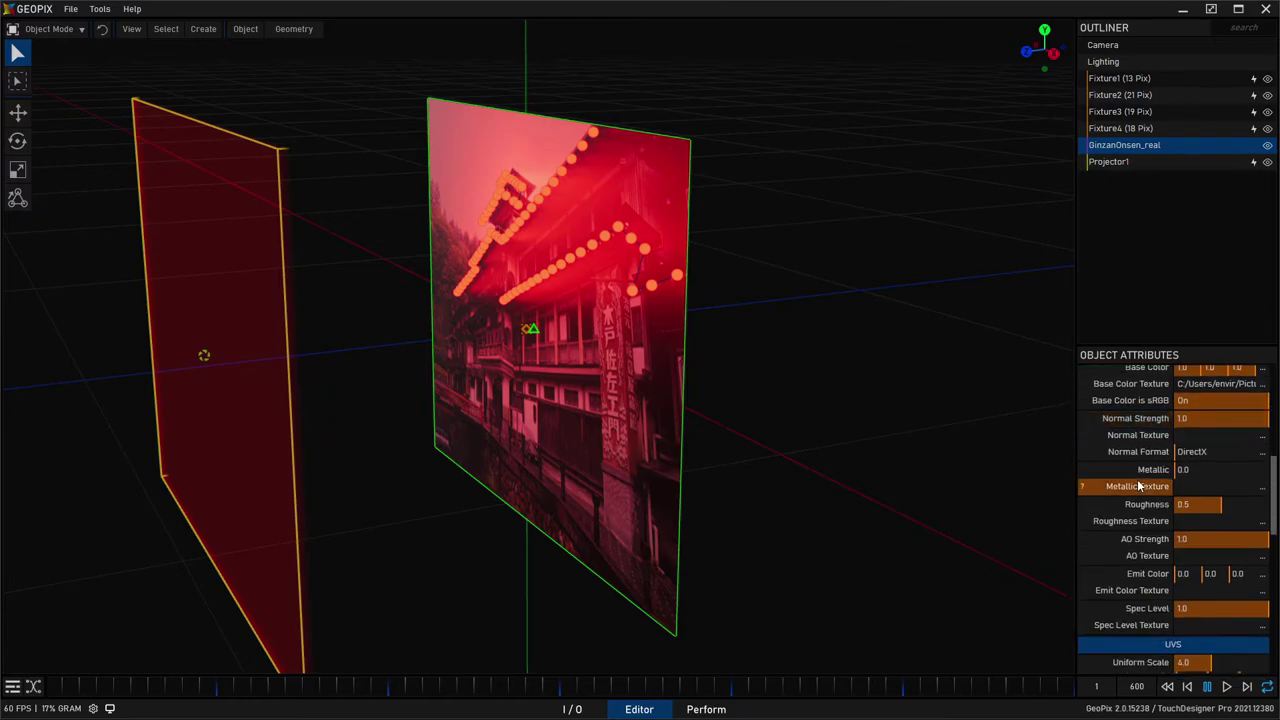
drag(1220, 506, 1264, 511)
click(1227, 506)
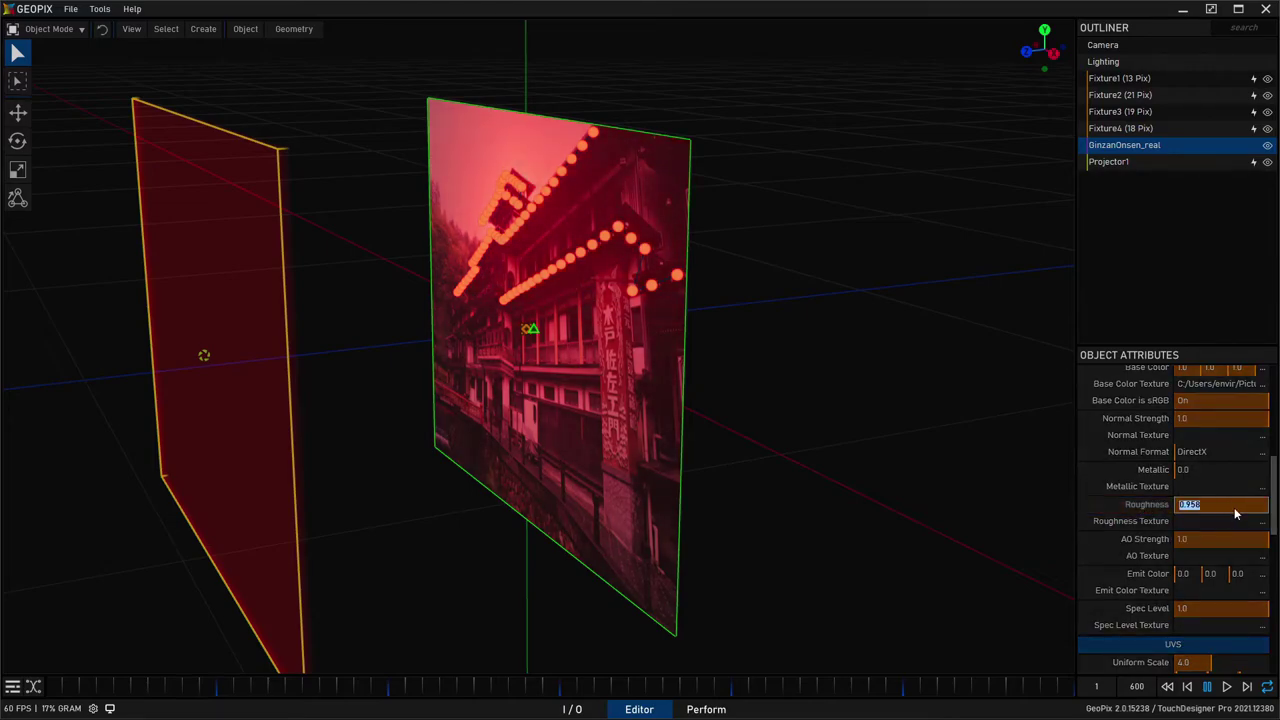
text(1)
key(Return)
mouse_move(450, 274)
middle_down()
mouse_move(489, 303)
mouse_move(685, 334)
mouse_move(840, 329)
mouse_move(1040, 263)
mouse_move(507, 296)
mouse_move(436, 265)
middle_up()
scroll(1129, 495, down, 4)
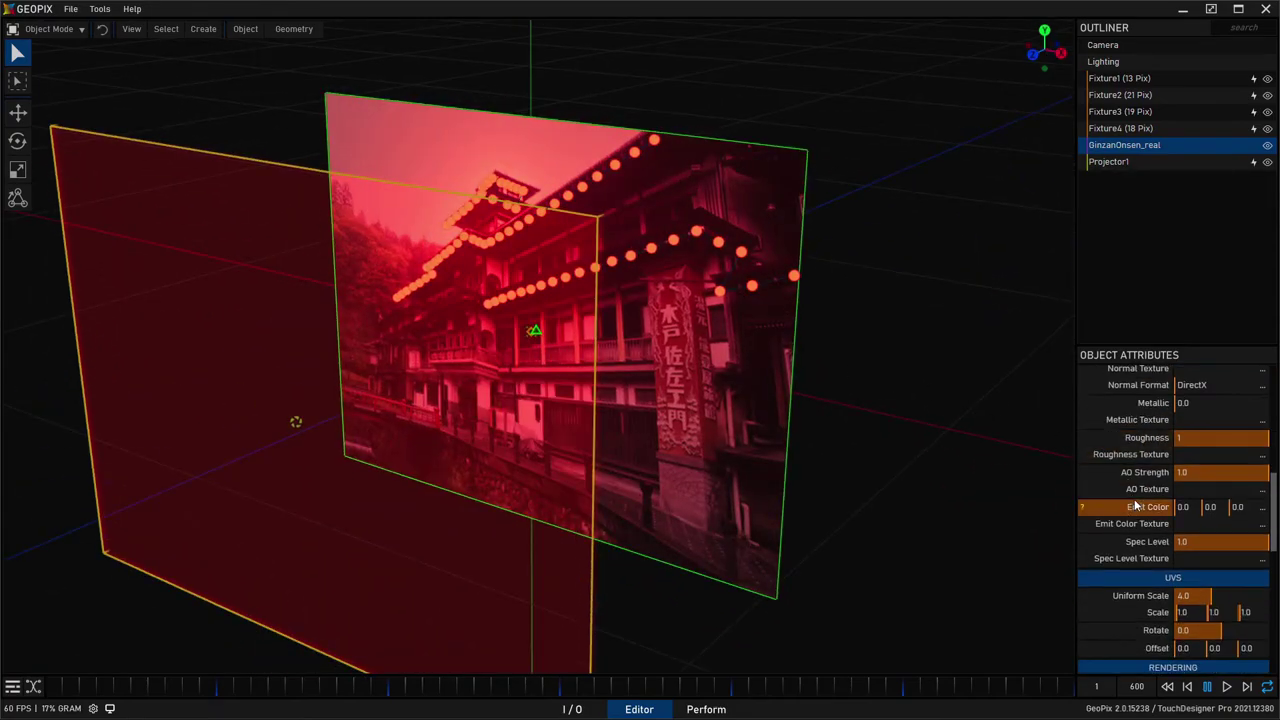
scroll(1129, 494, up, 3)
Select Fixture1 through Fixture4 together and set their lighting Atten Distance to 100.
click(1120, 78)
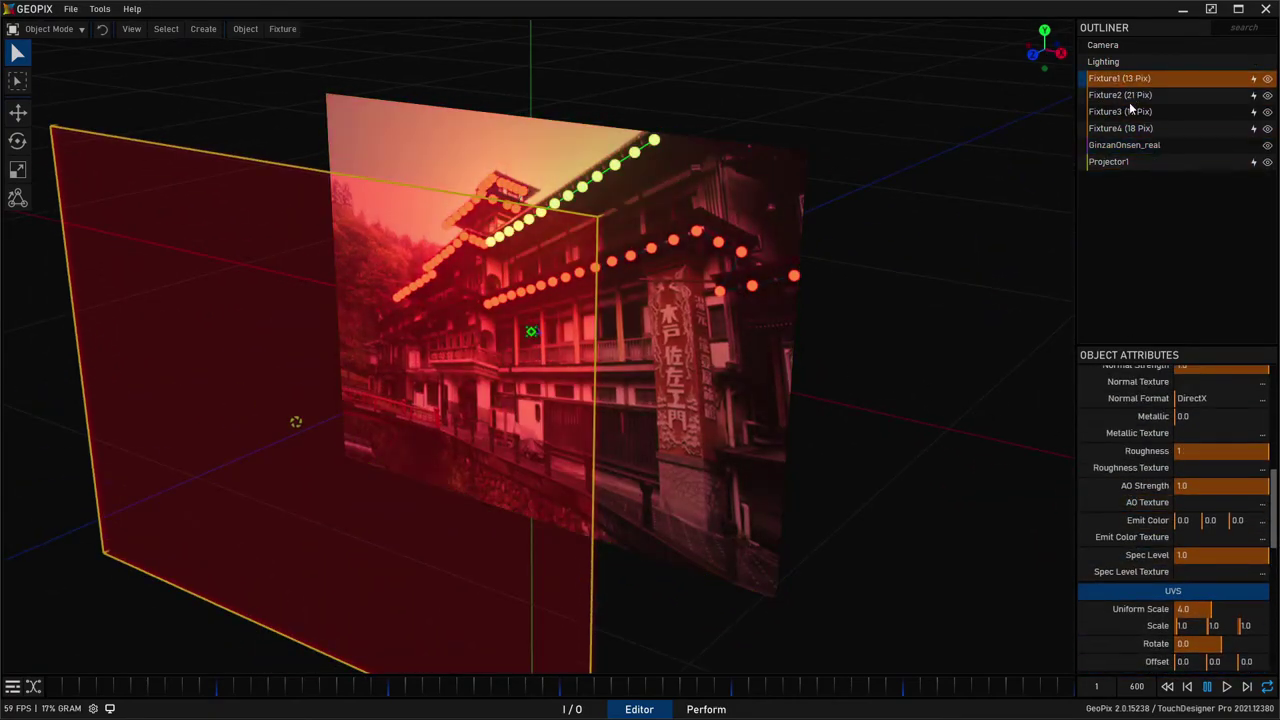
shift+click(1130, 128)
middle_drag(760, 430, 479, 259)
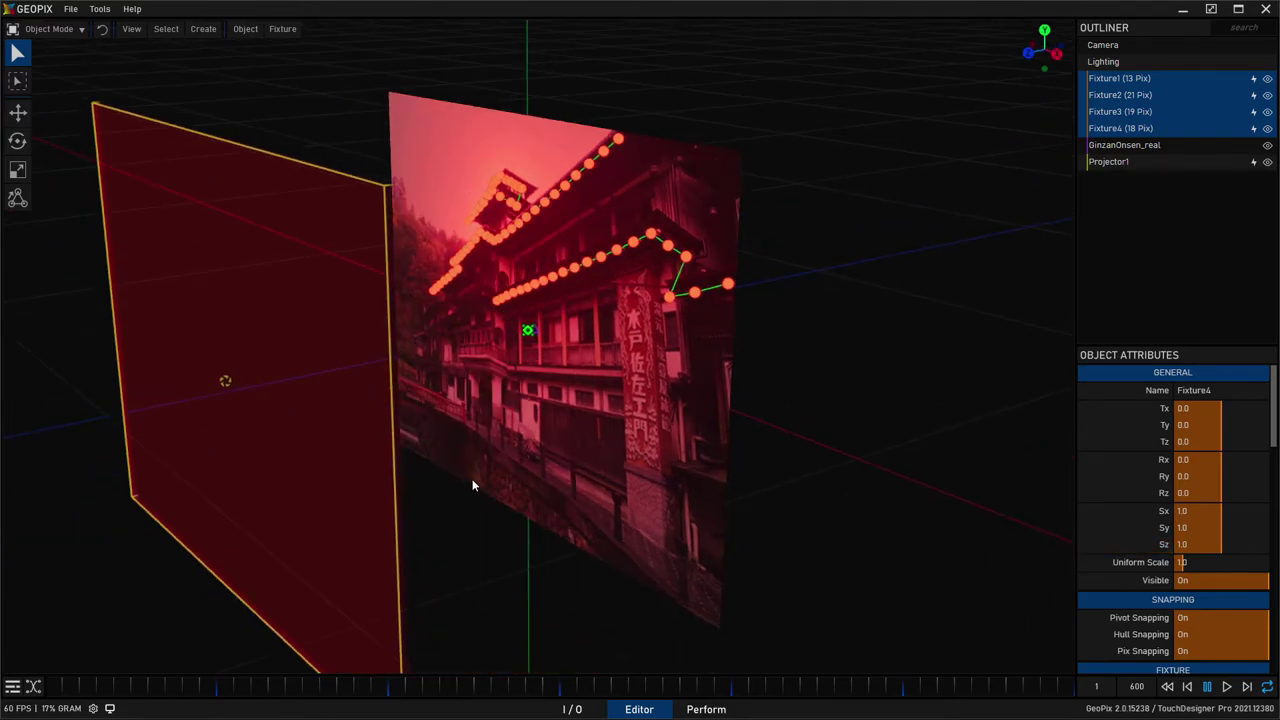
middle_drag(472, 479, 650, 390)
scroll(1141, 536, down, 3)
scroll(1138, 542, down, 10)
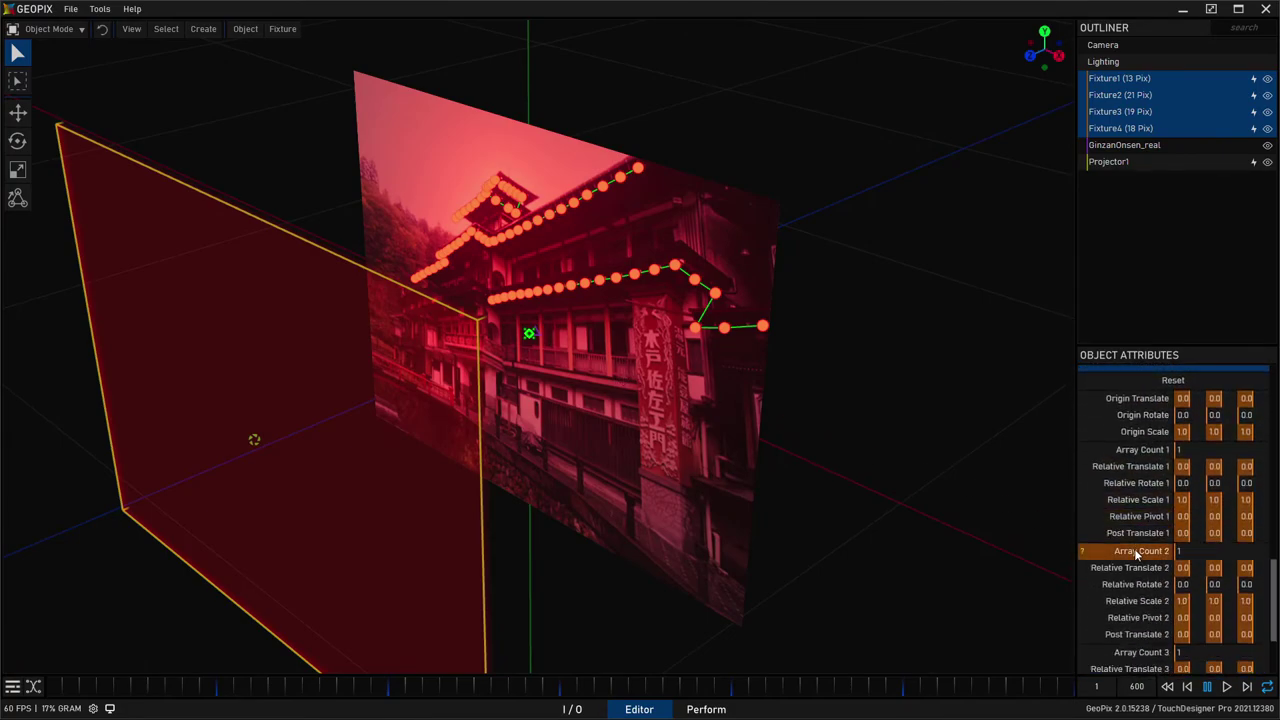
scroll(1134, 548, up, 5)
scroll(1134, 549, up, 1)
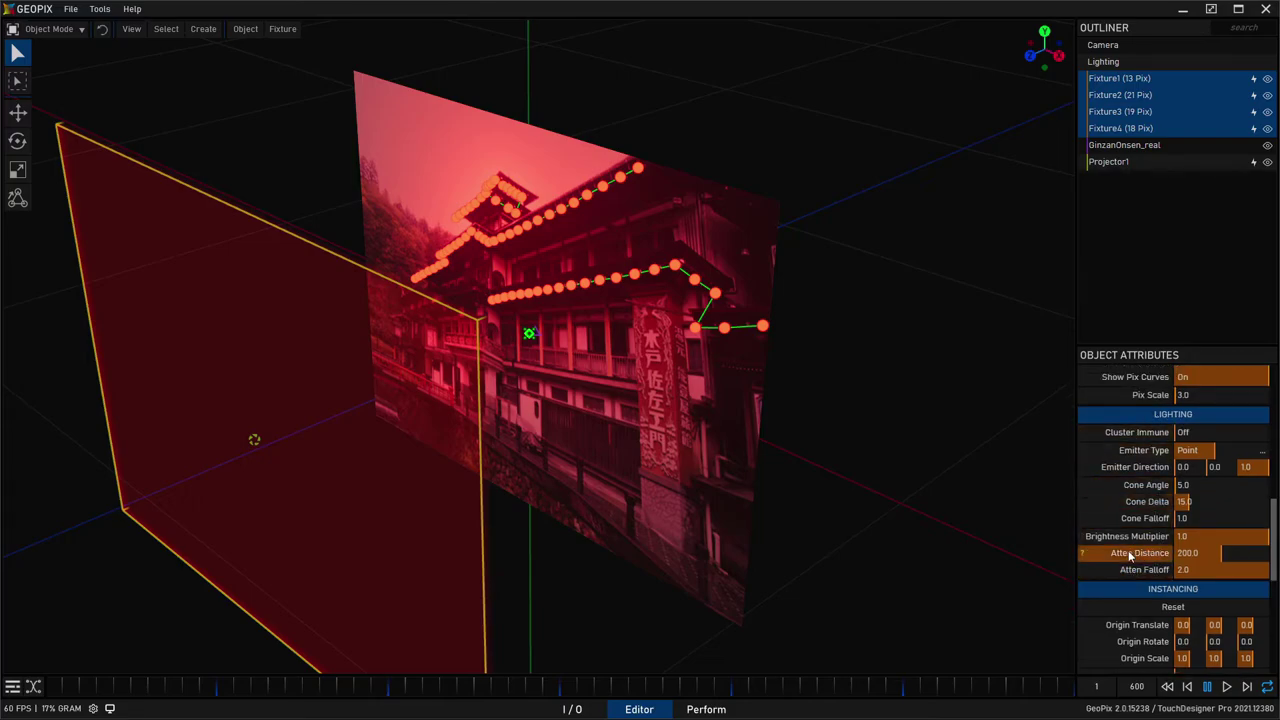
click(1206, 558)
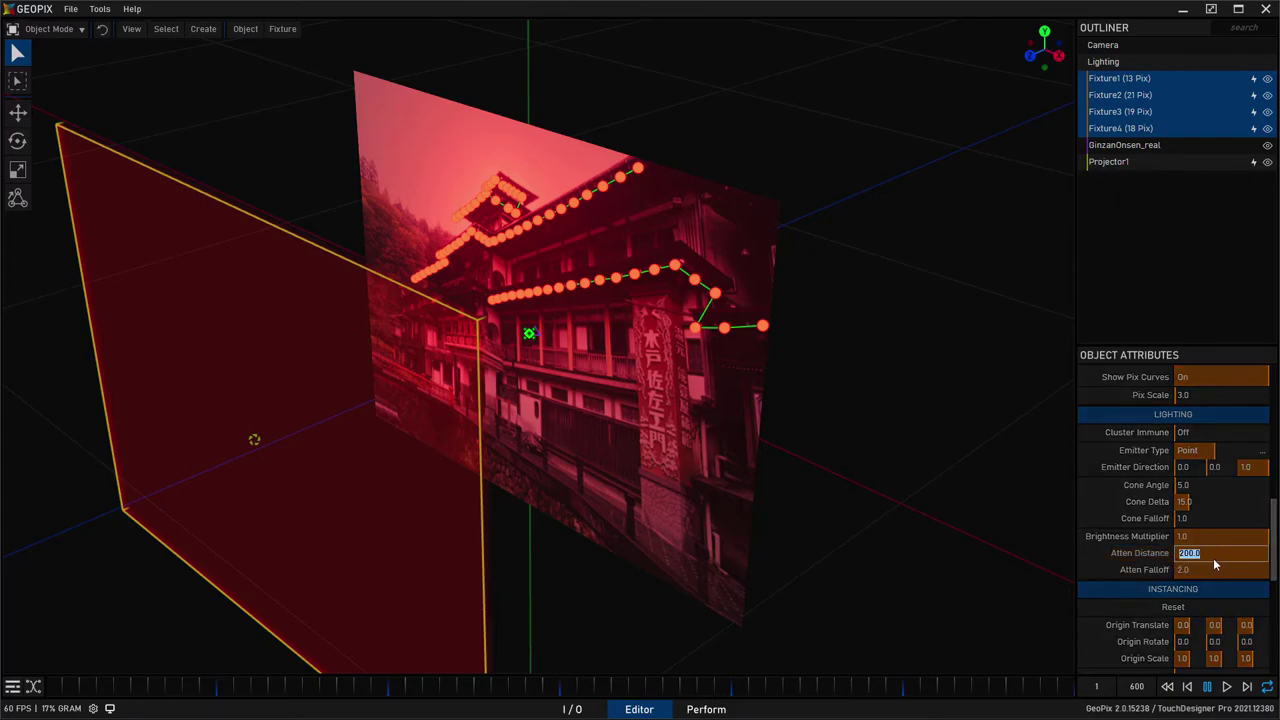
text(100)
key(Return)
Try Atten Distance values of 20 and 30 on the four fixtures and compare the glow on the photo.
click(1213, 555)
text(20)
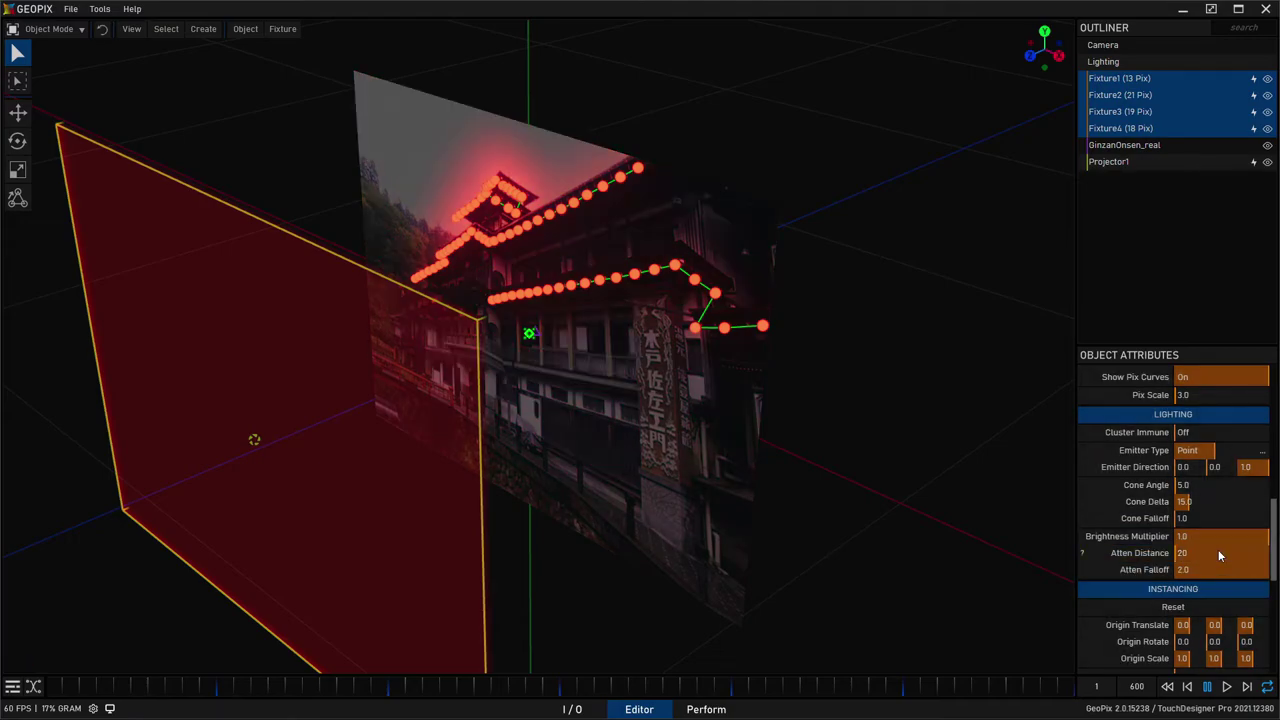
alt+drag(278, 270, 221, 295)
alt+right_drag(221, 295, 486, 280)
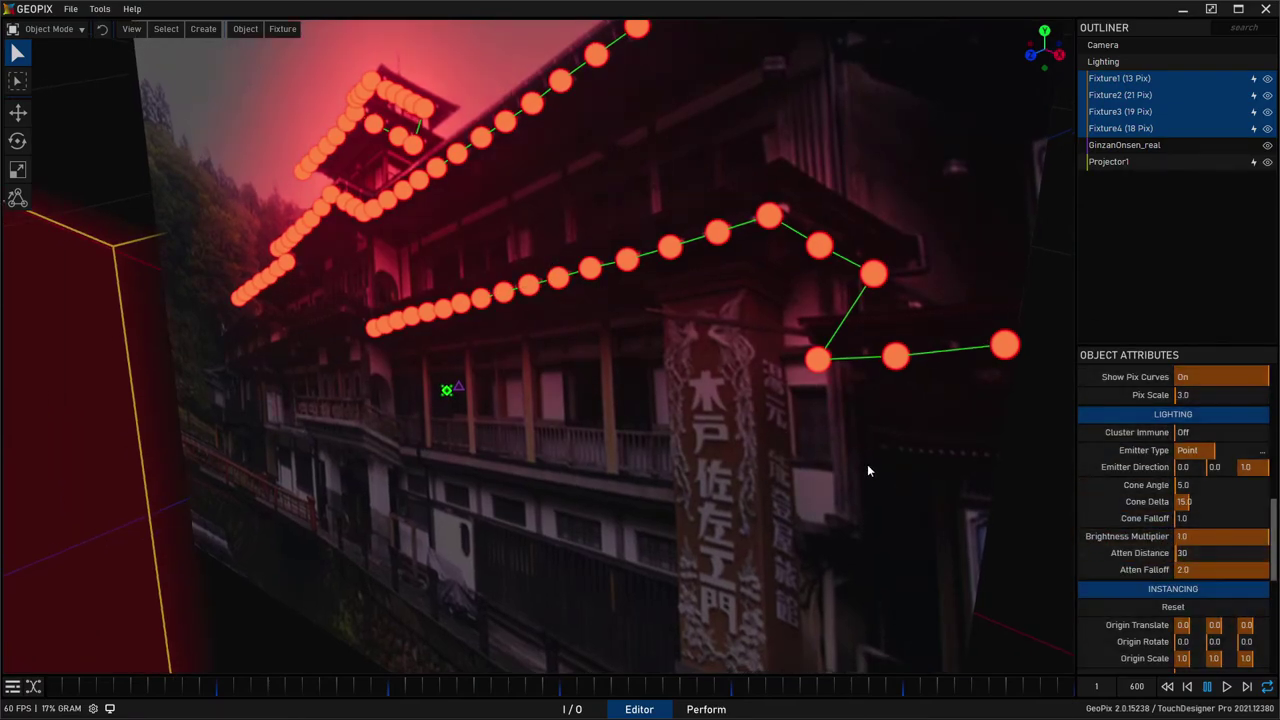
alt+right_drag(867, 470, 590, 417)
alt+drag(488, 371, 590, 395)
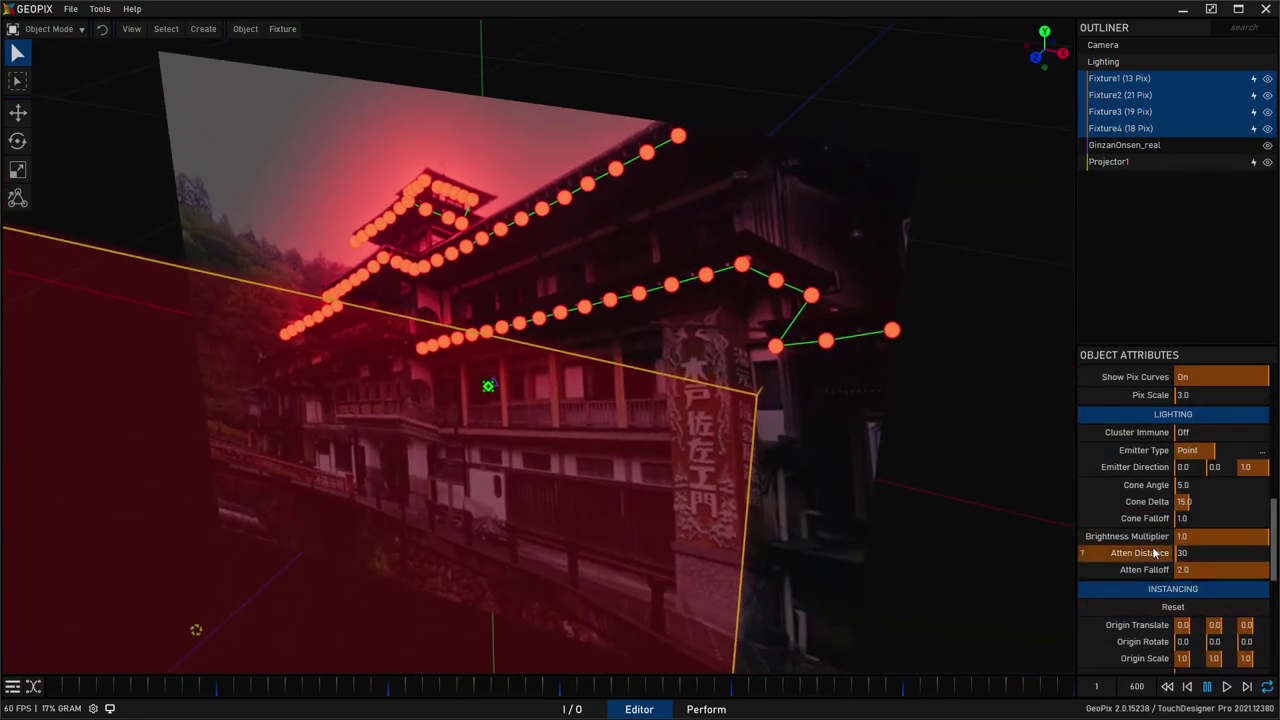
Set the Atten Distance of the four selected fixtures to 25 and check the glow along the eaves.
click(1212, 553)
text(25)
key(Return)
alt+drag(622, 273, 608, 334)
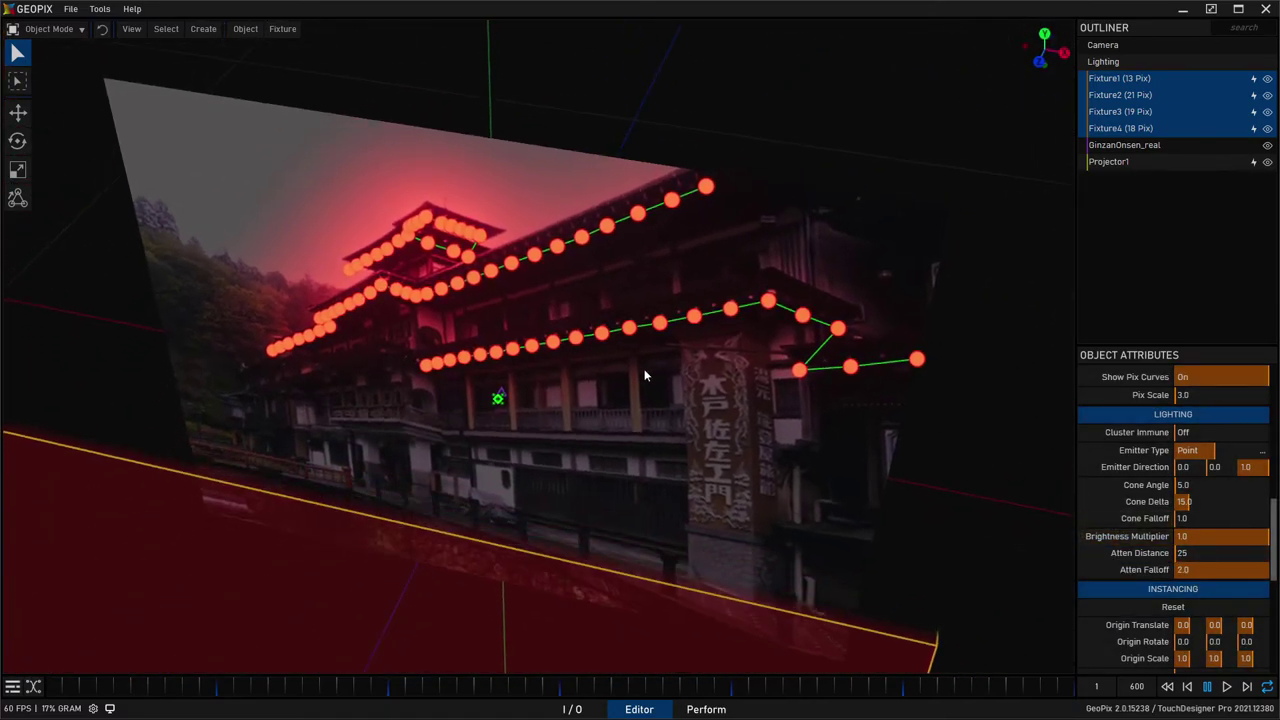
Try a Pix Scale of 0.5 on the four selected fixtures and settle on 1.
scroll(1144, 571, down, 1)
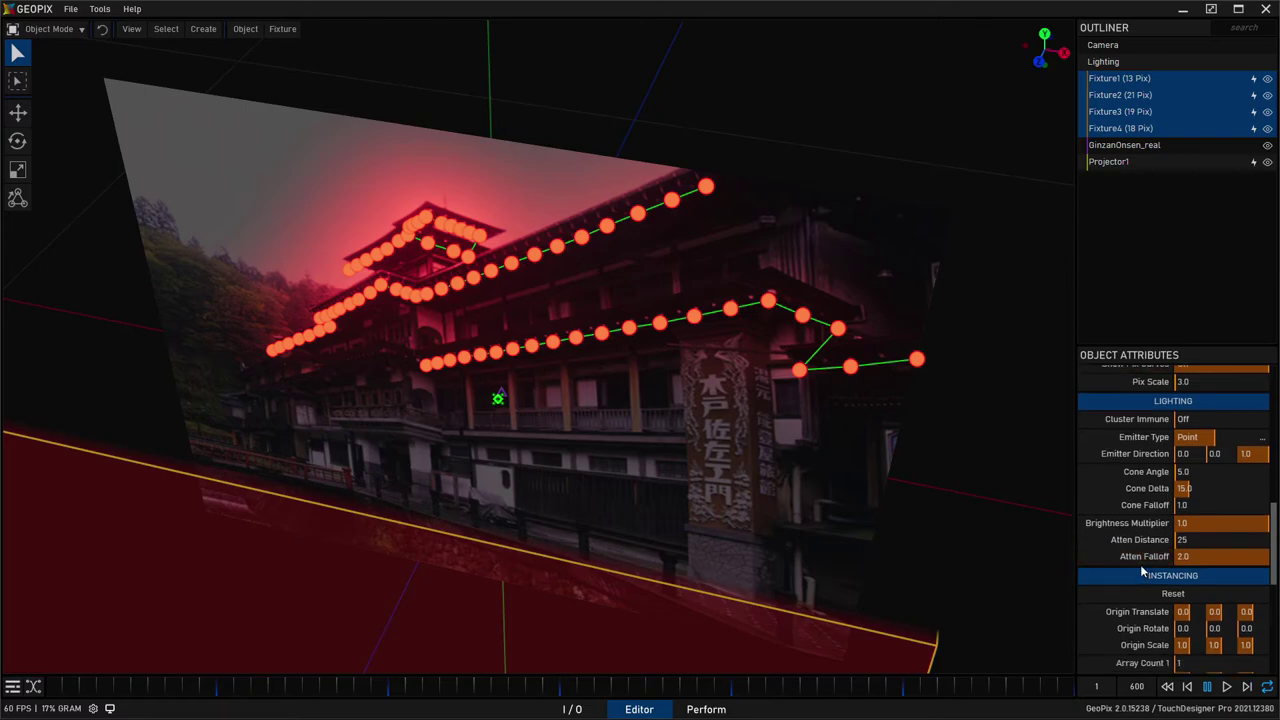
scroll(1143, 556, up, 4)
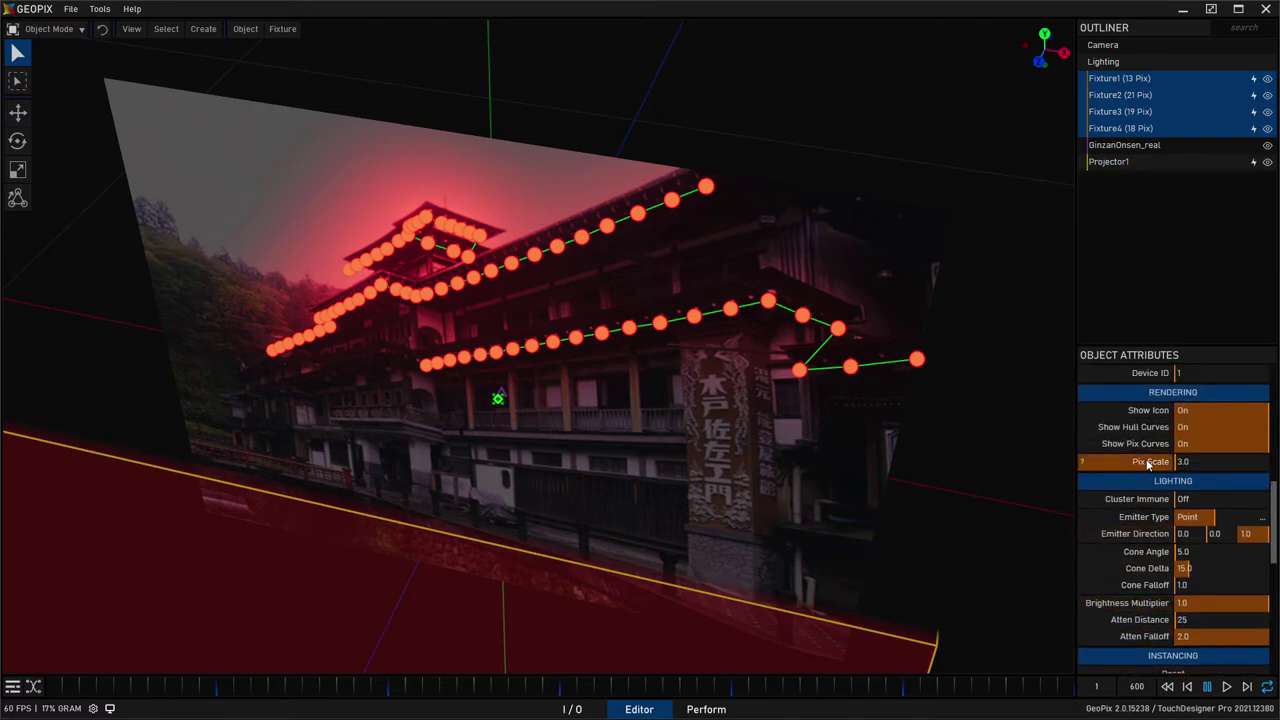
click(1219, 462)
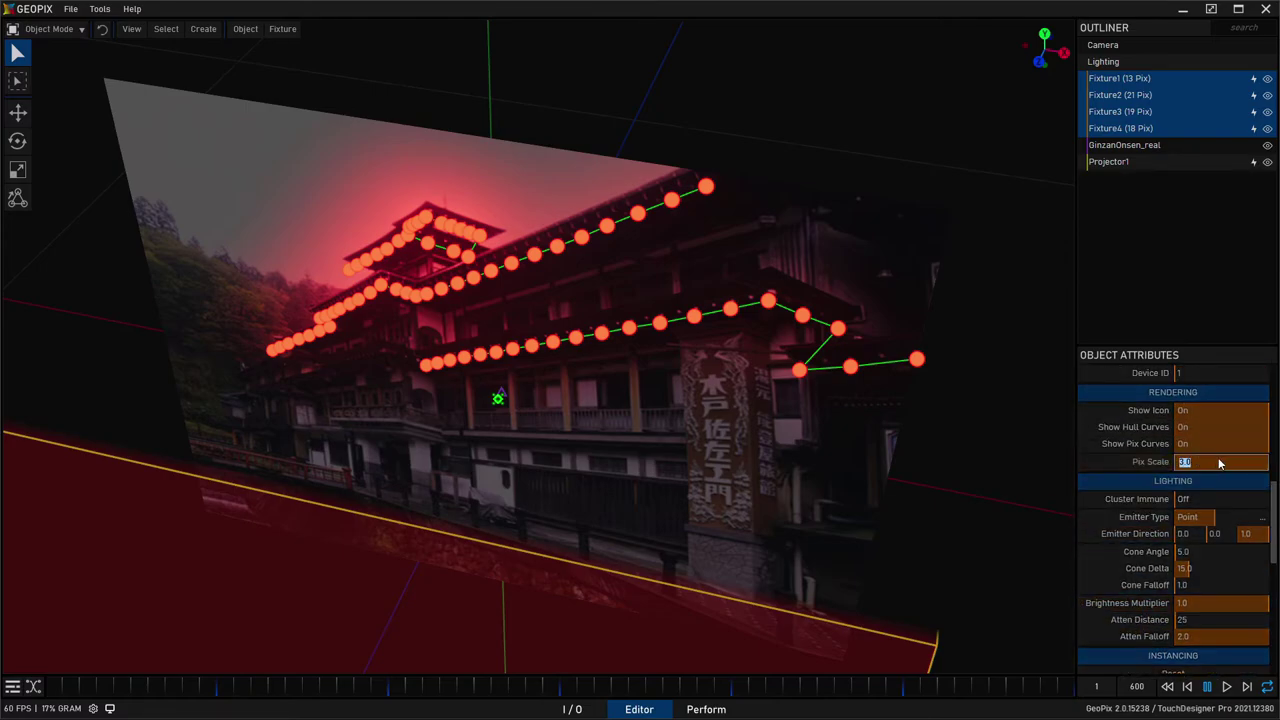
text(0.5)
key(Return)
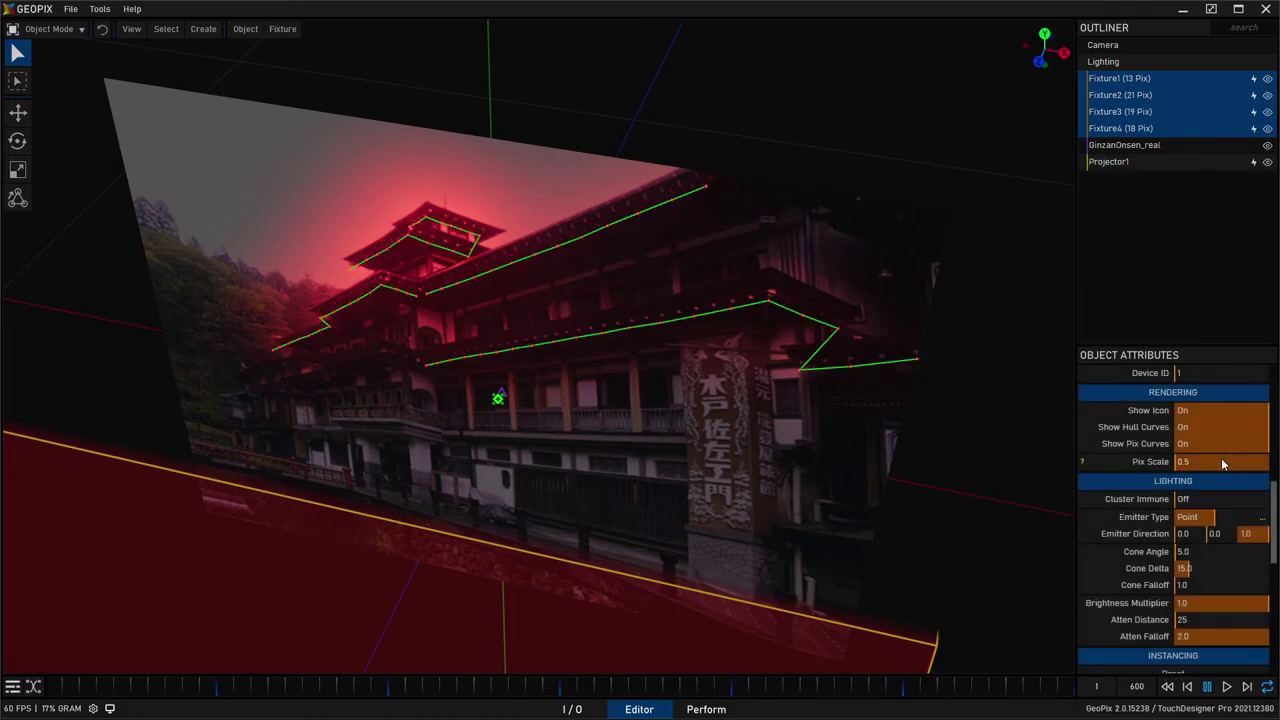
click(1217, 460)
text(1)
key(Return)
alt+drag(459, 348, 611, 356)
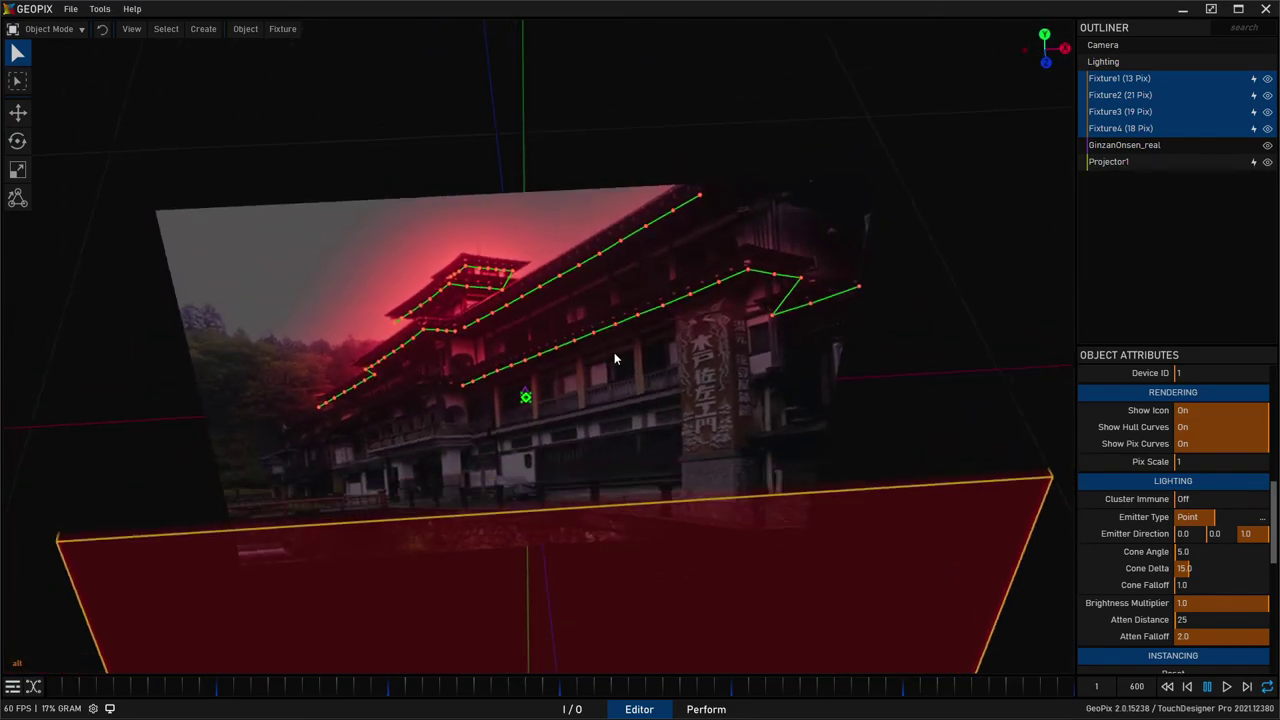
Lower the environment lighting brightness of the scene to about 0.18.
click(1103, 61)
drag(1222, 468, 1191, 464)
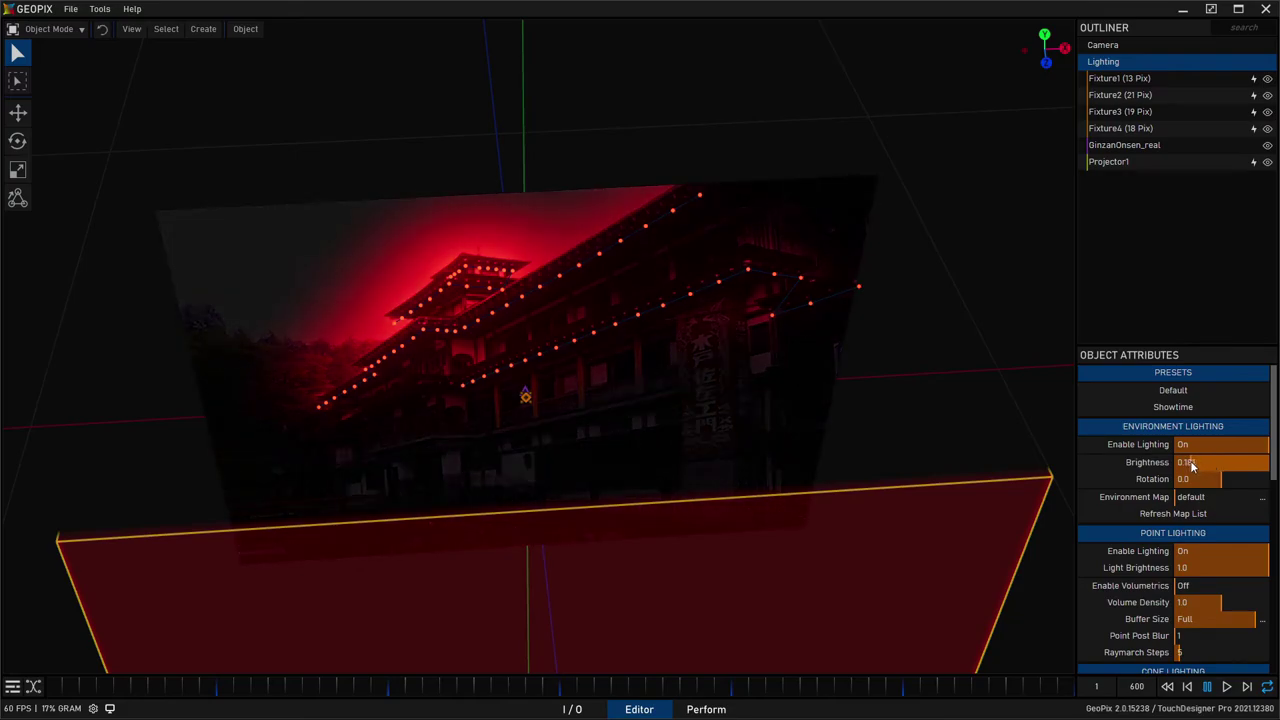
alt+drag(694, 303, 633, 264)
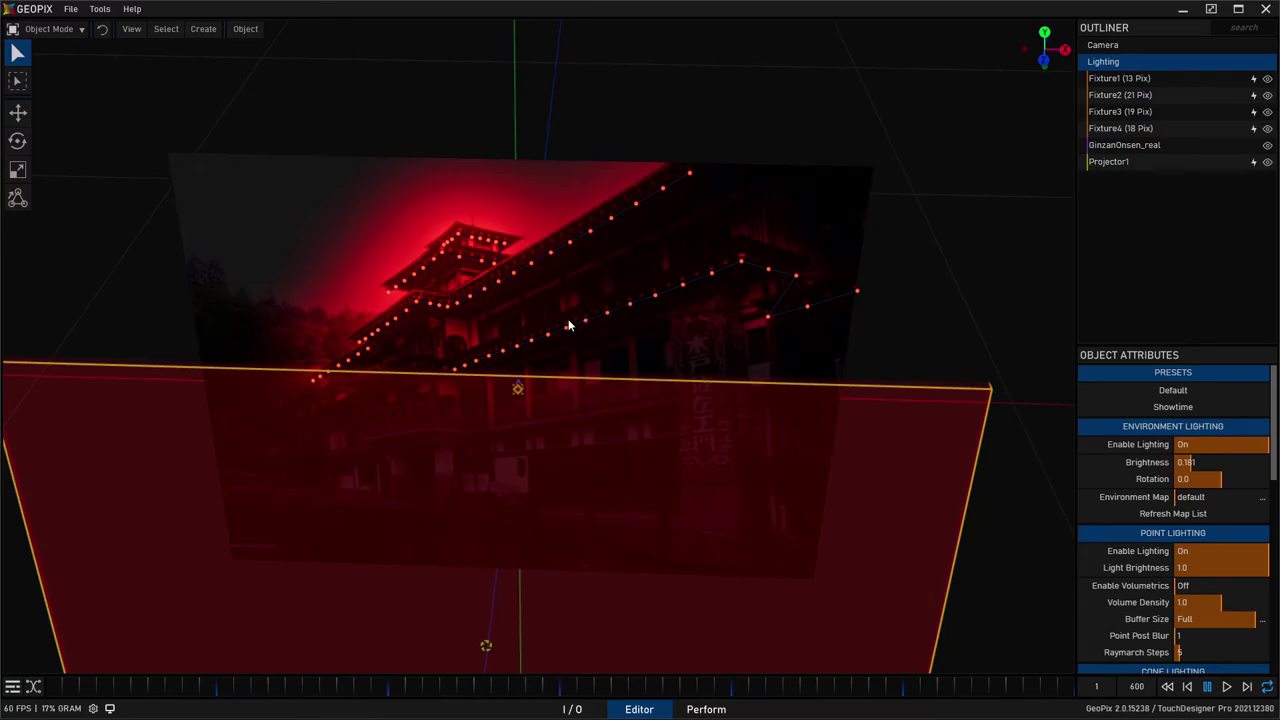
Reset Projector1's Constant Color to 0, 0, 0, 0.
click(759, 522)
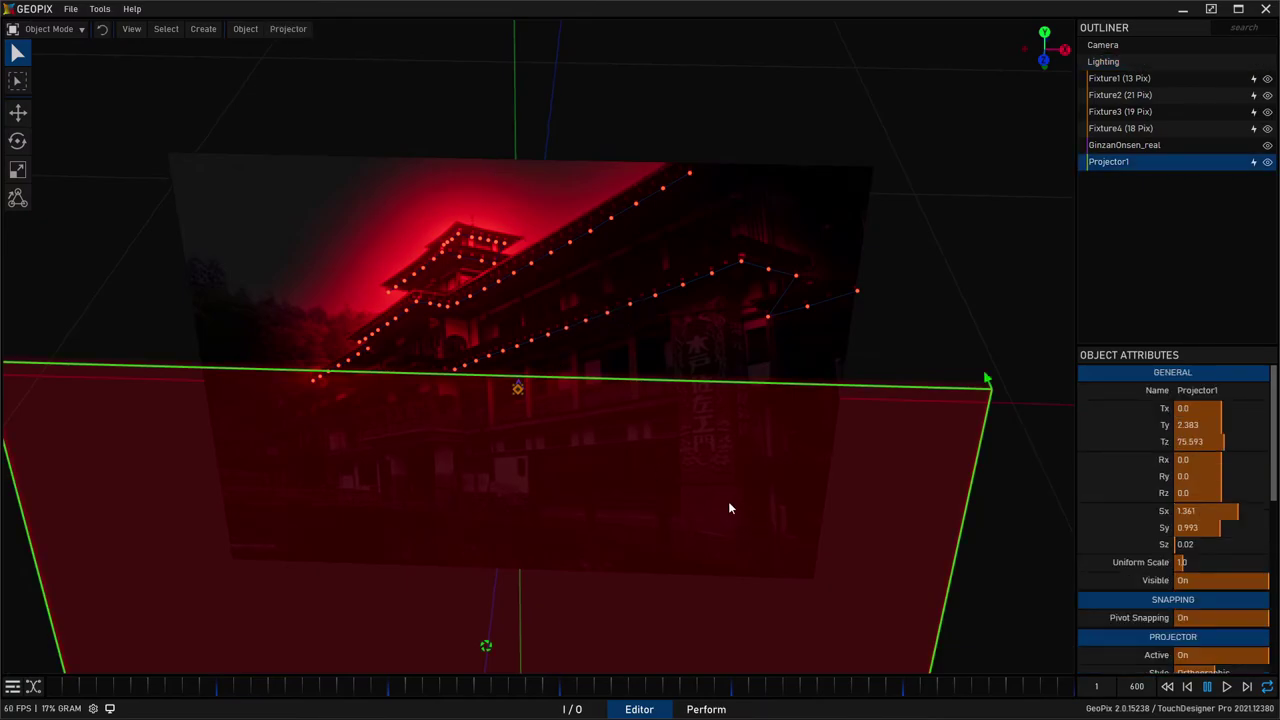
scroll(1085, 475, down, 5)
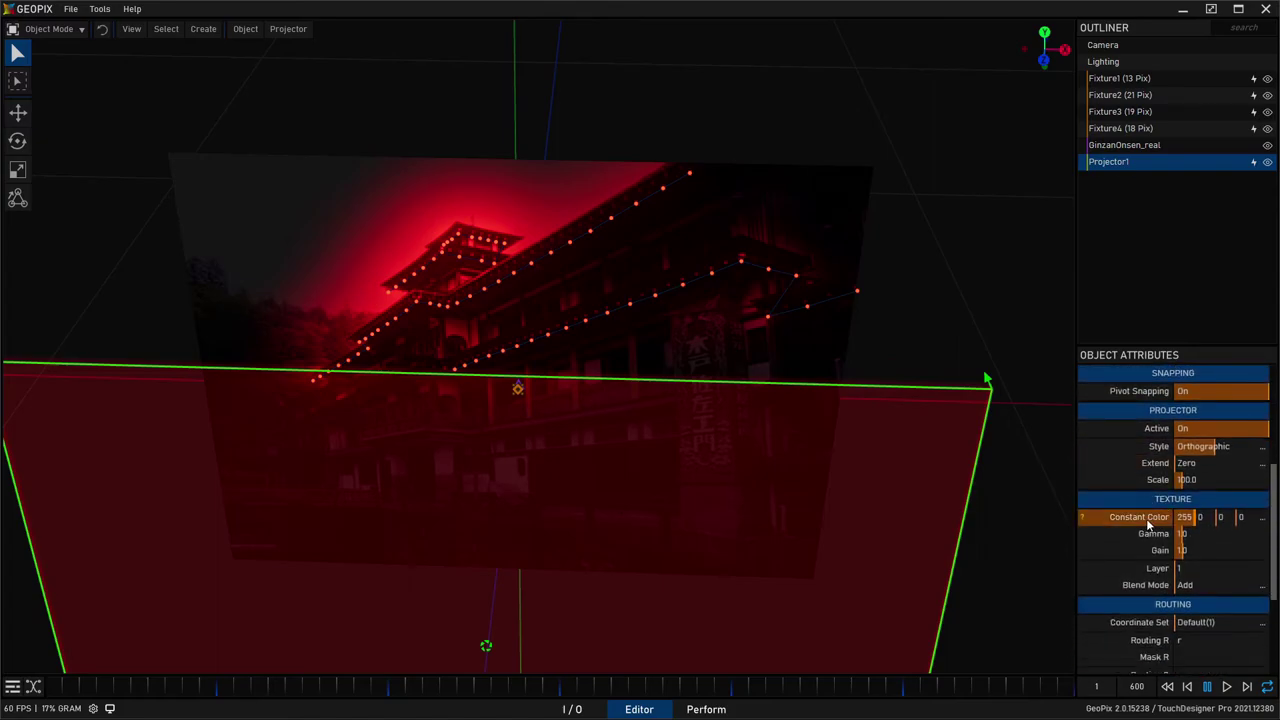
double_click(1147, 519)
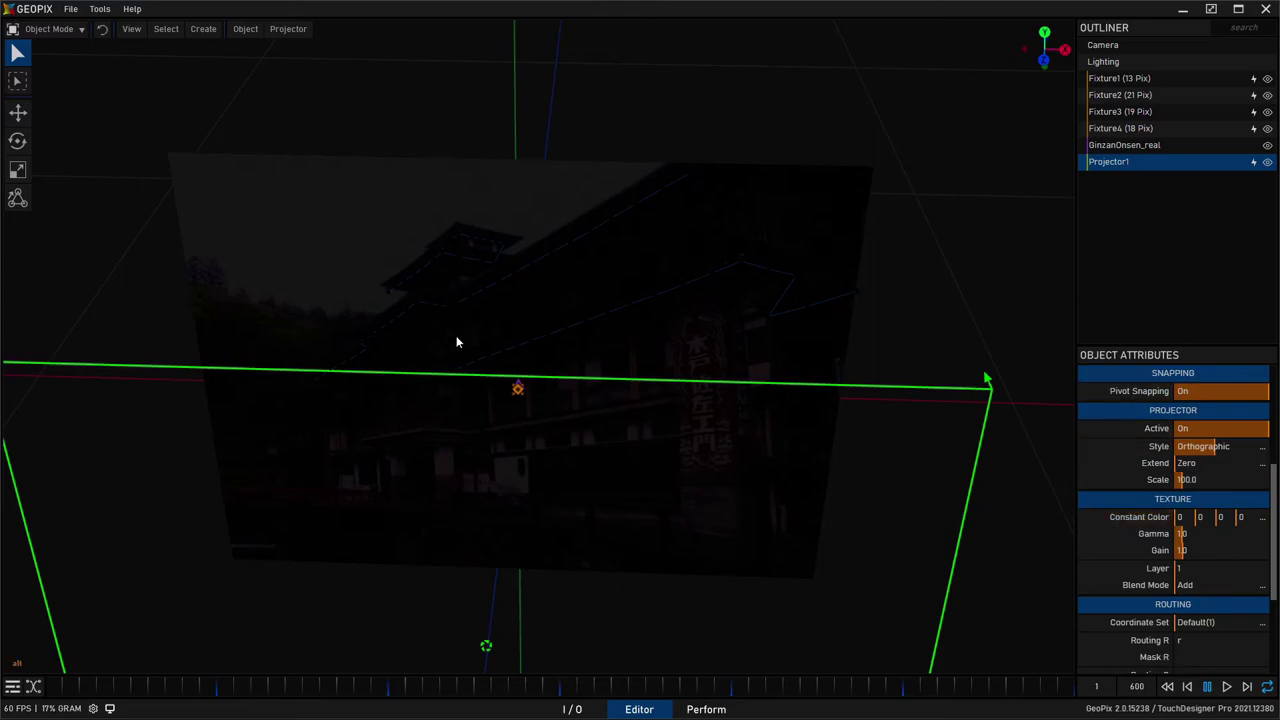
alt+drag(463, 343, 567, 291)
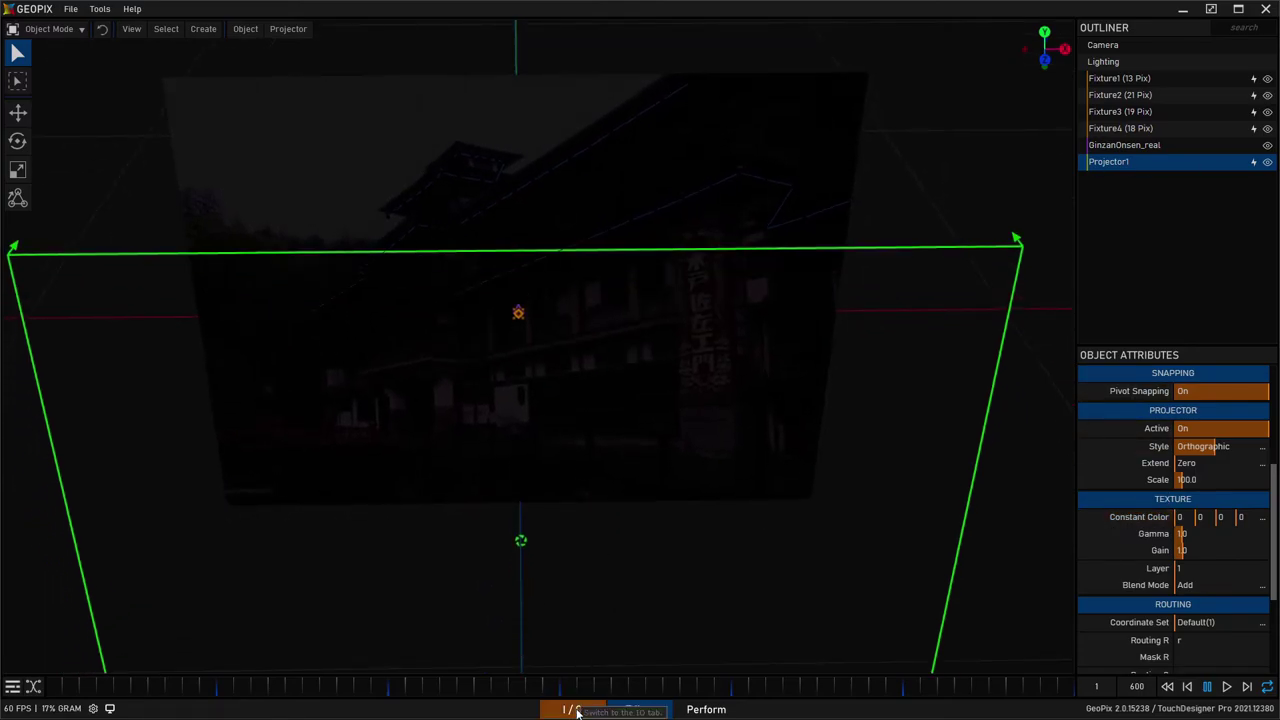
Add a Macro node in the I/O graph, connect it to Projector1 and start its playback.
click(577, 711)
click(141, 30)
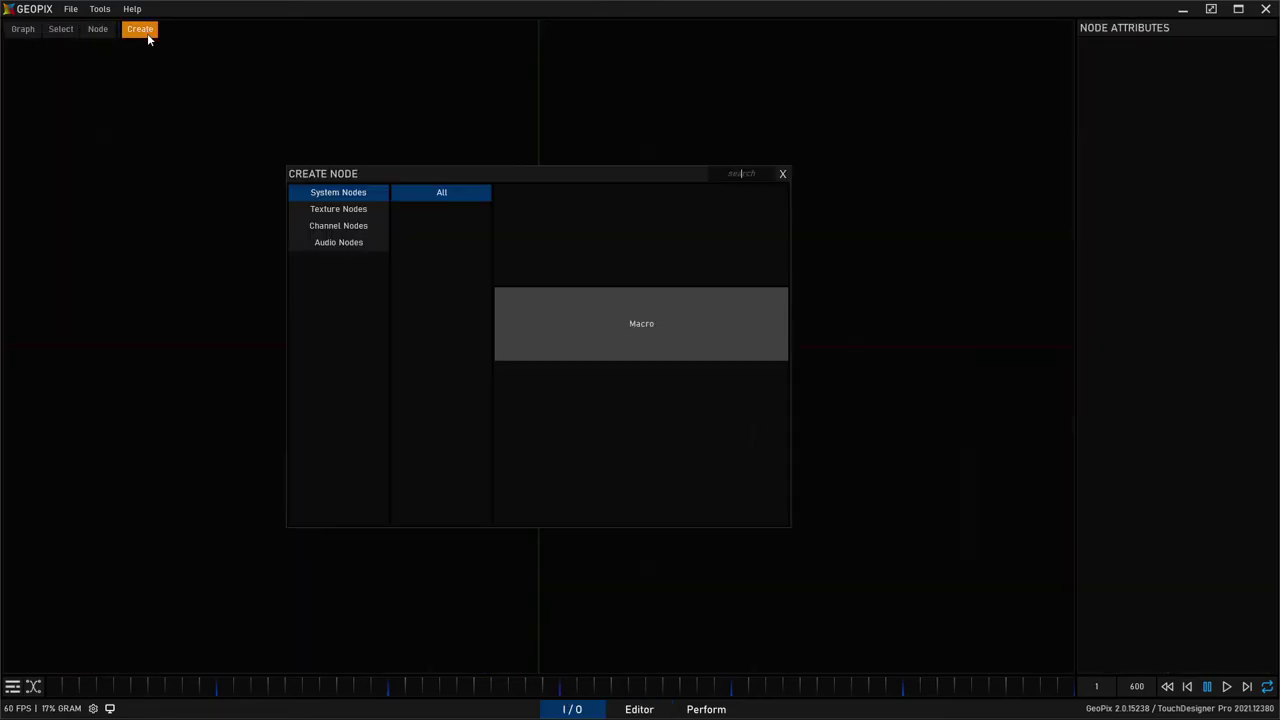
click(614, 340)
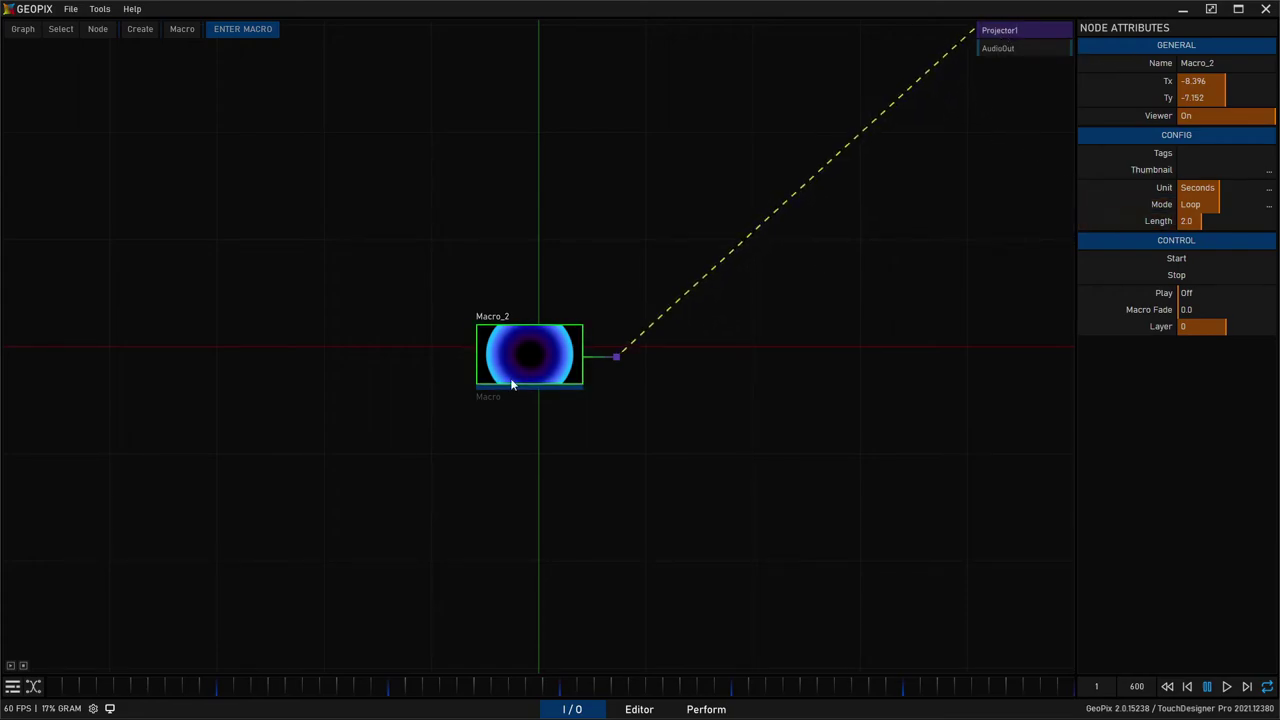
click(11, 666)
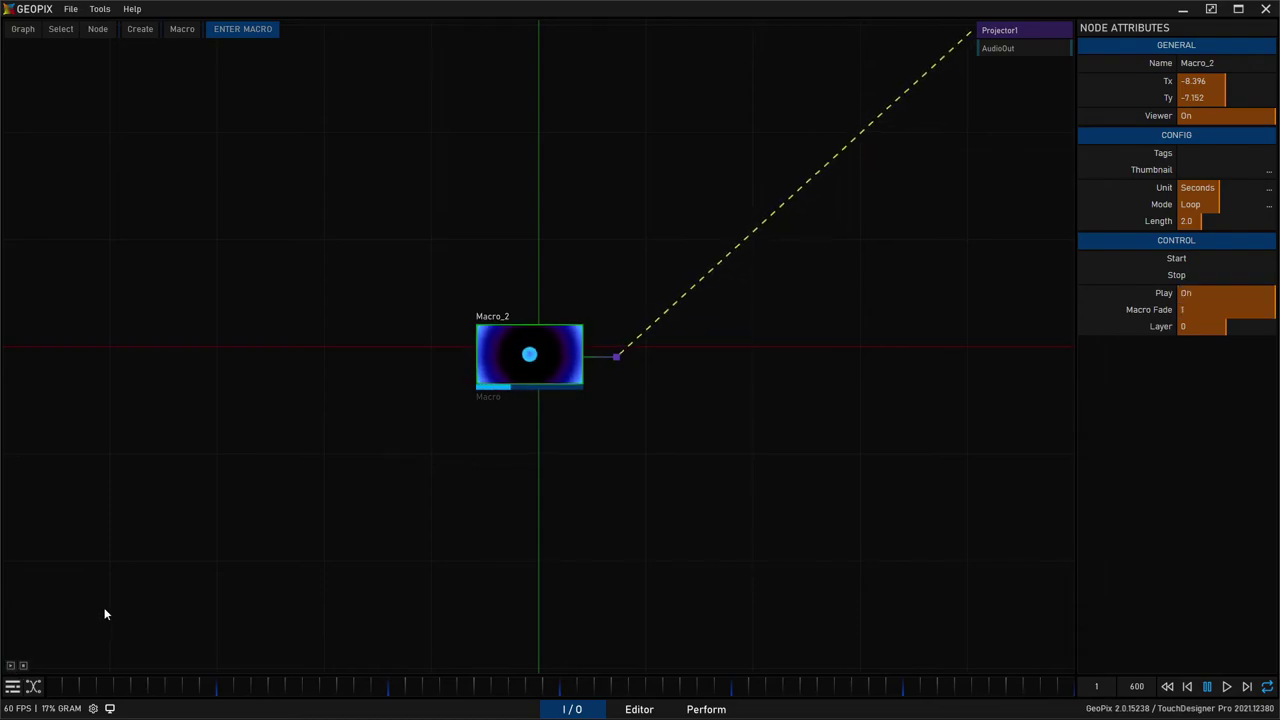
Return to the 3D editor and examine the macro's animated light on the building from a closer angle.
click(637, 708)
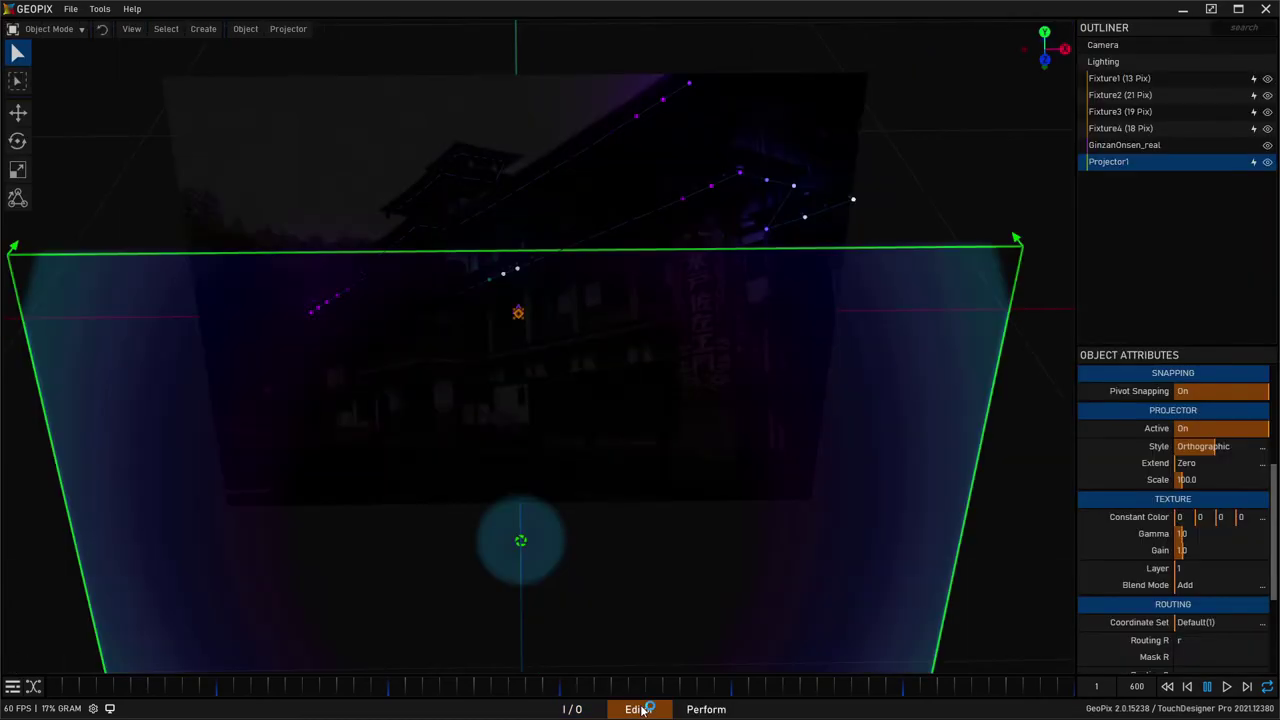
scroll(725, 406, down, 3)
alt+drag(697, 279, 344, 320)
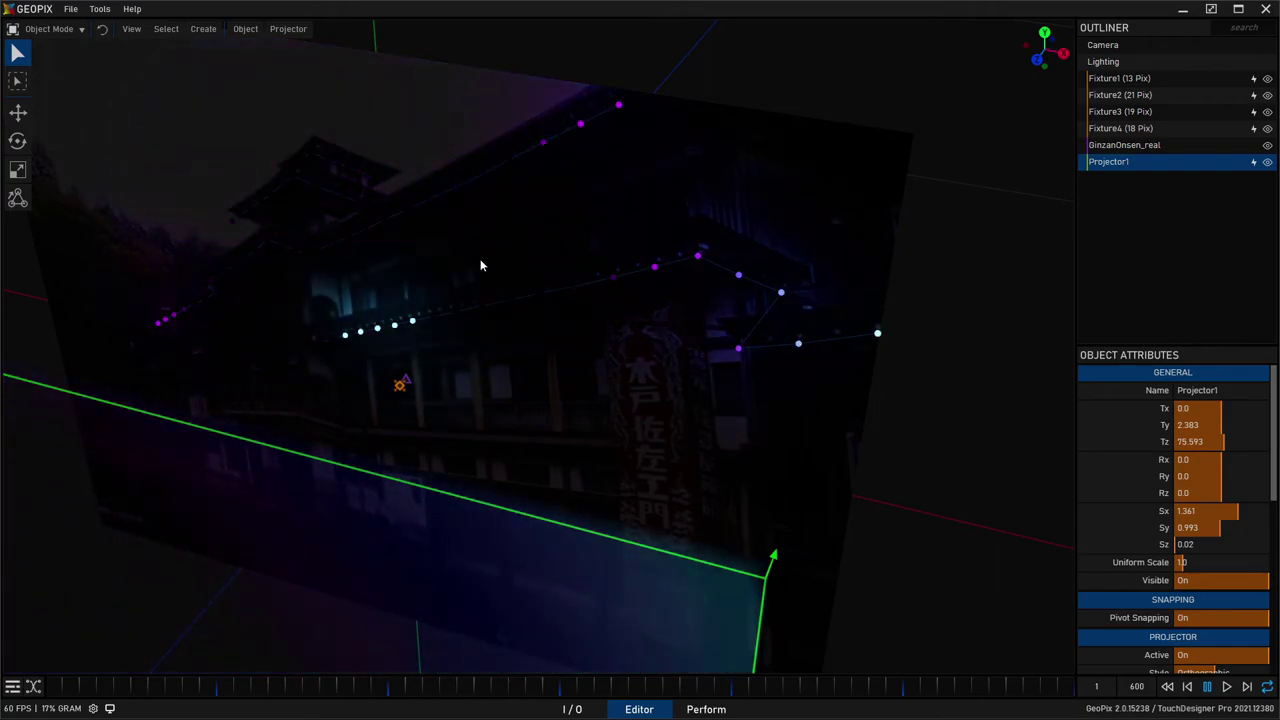
Select Fixture4 and enter Pix Mode to edit its individual pix near the end of the lower-left eave.
click(1136, 78)
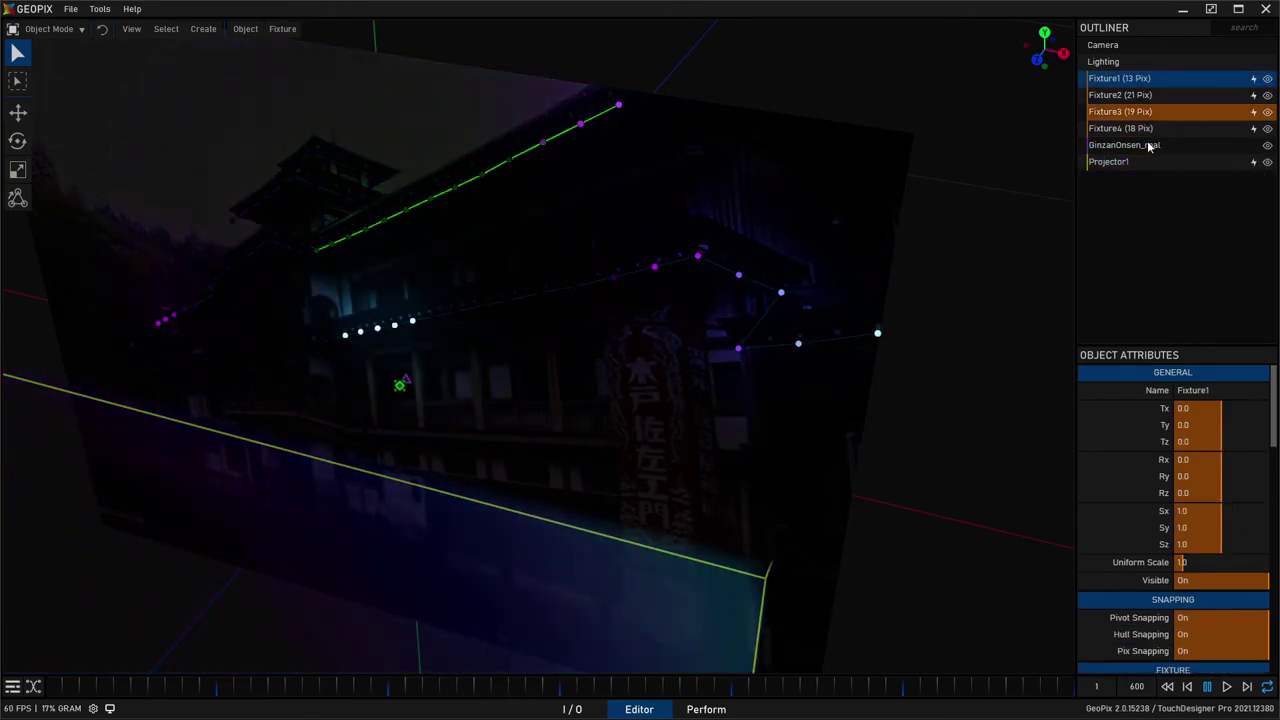
click(1150, 143)
click(1158, 128)
alt+drag(470, 200, 603, 242)
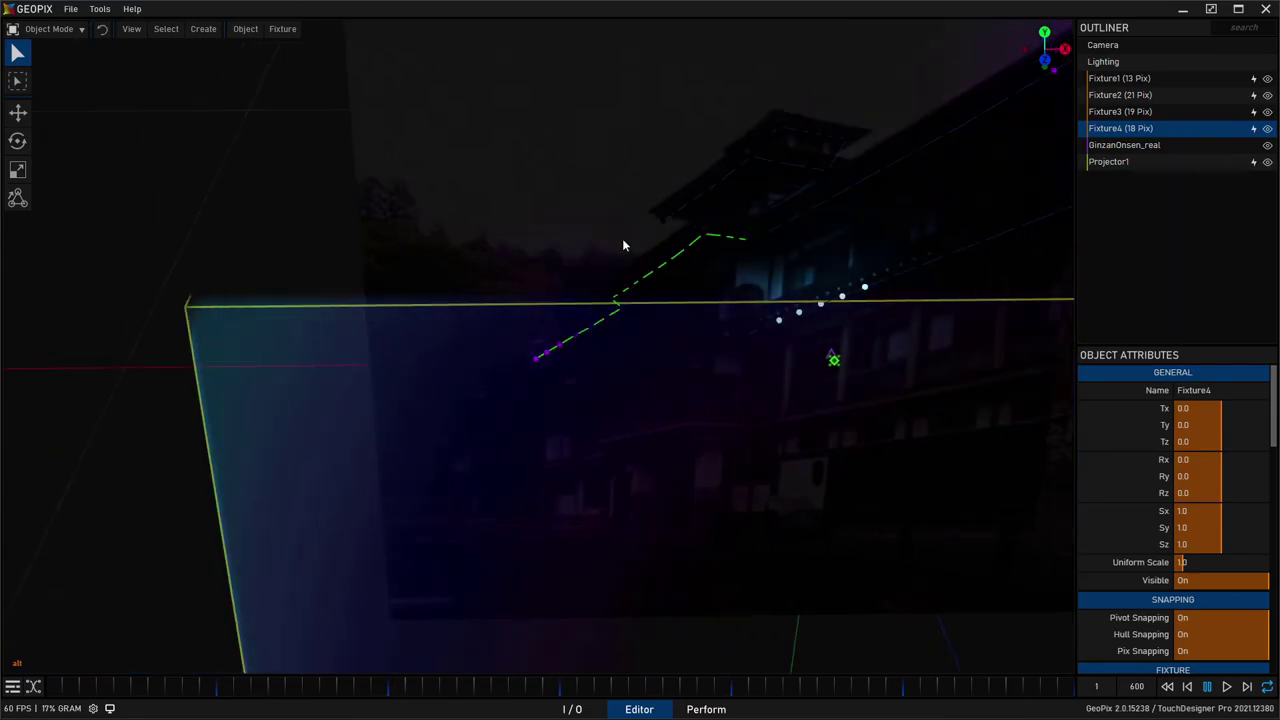
alt+right_drag(603, 242, 474, 407)
key(Tab)
alt+drag(622, 439, 657, 430)
alt+right_drag(657, 430, 781, 487)
alt+drag(781, 487, 534, 305)
Extend Fixture4 with four additional pix, 19 to 22, past its last pix and check their depth from the side.
key(p)
click(541, 238)
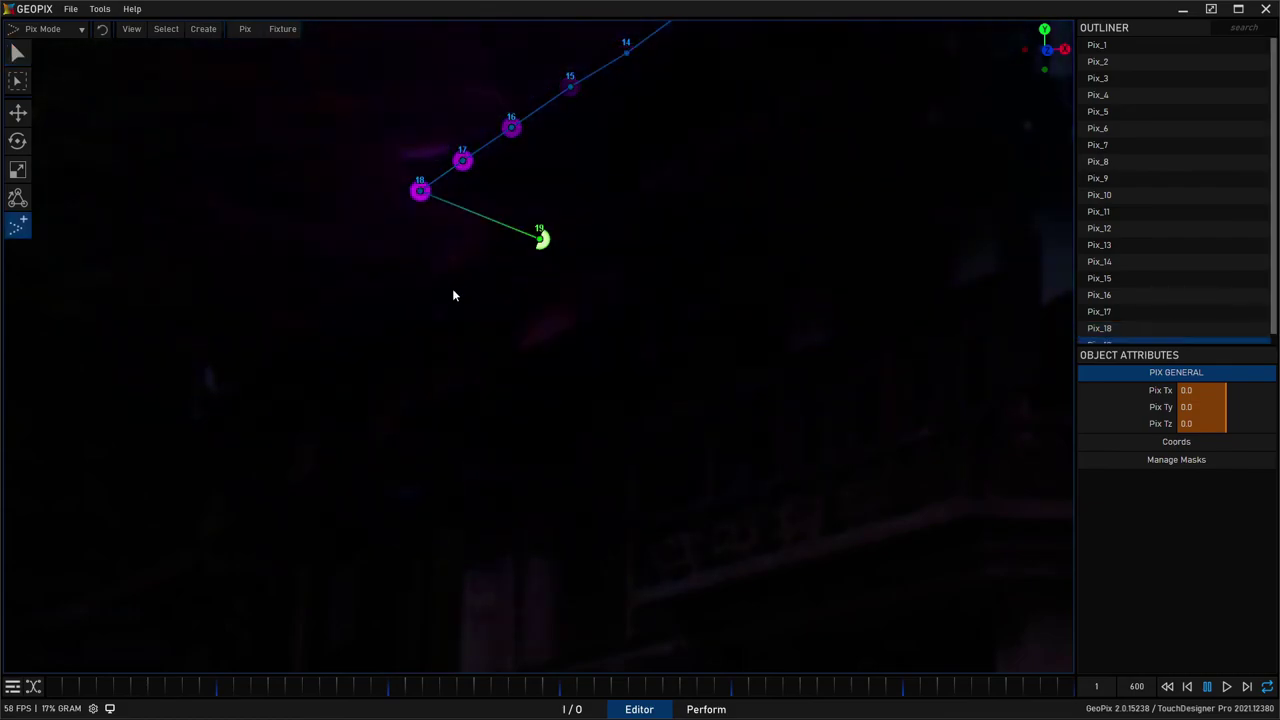
click(441, 299)
click(278, 372)
click(189, 434)
alt+drag(277, 469, 633, 282)
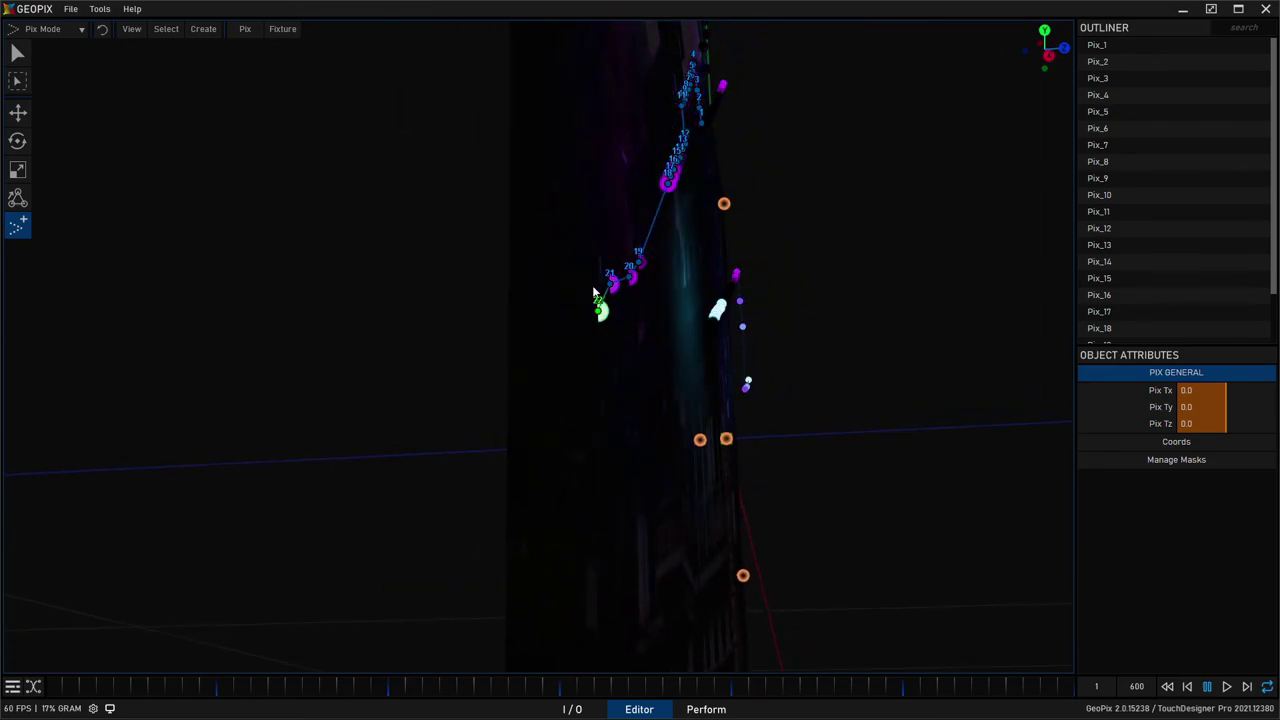
Select pix 19 to 22 of Fixture4 and set their Pix Tz to 0, checking their depth beside the photo.
alt+drag(692, 320, 674, 225)
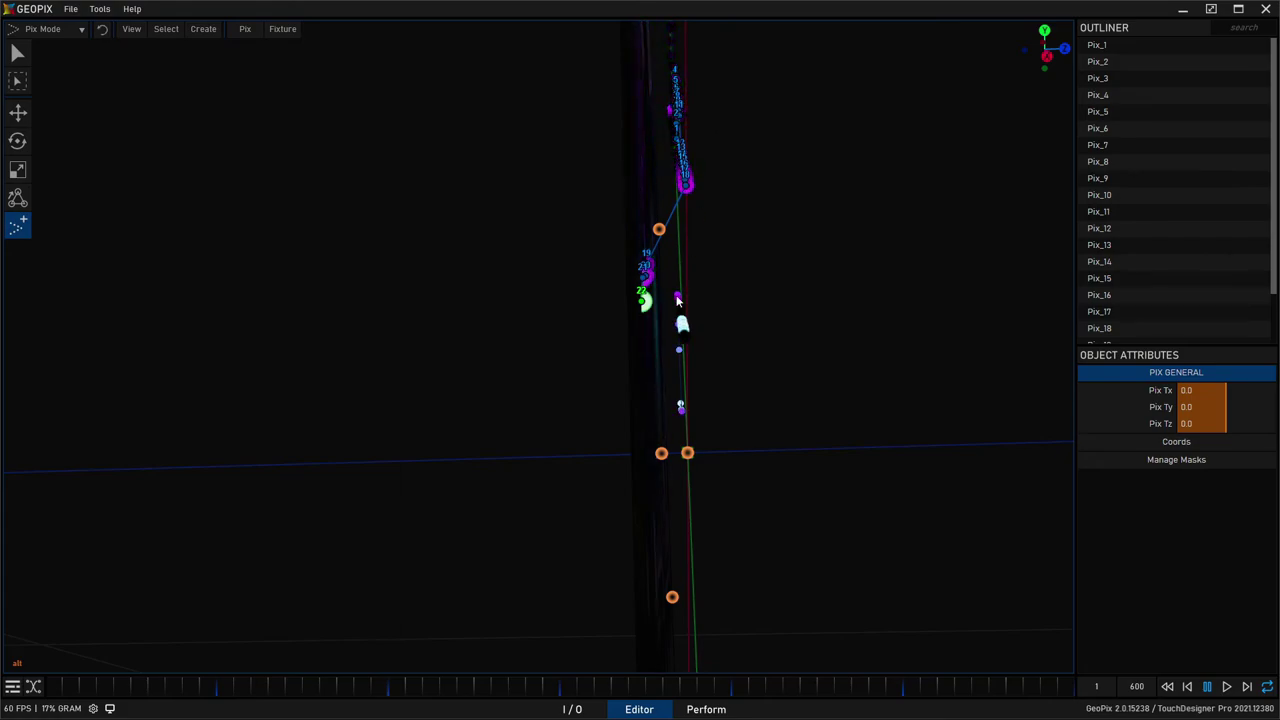
alt+drag(786, 336, 507, 298)
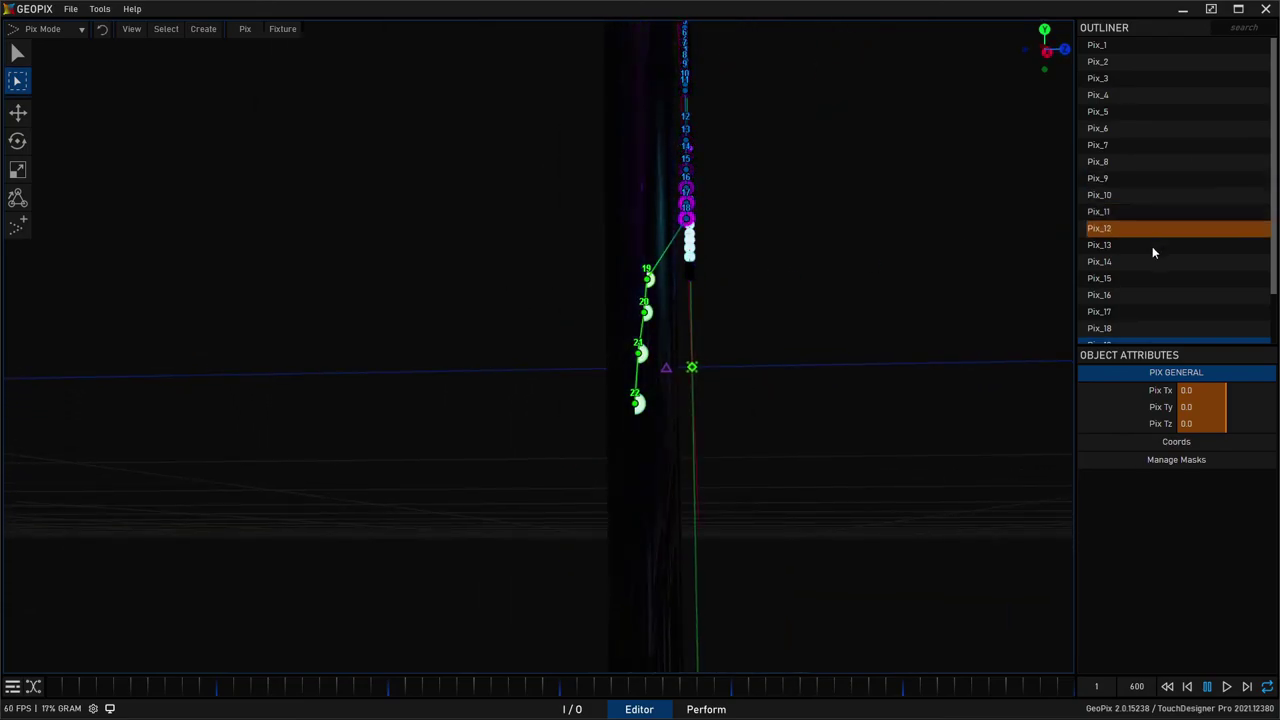
click(1205, 423)
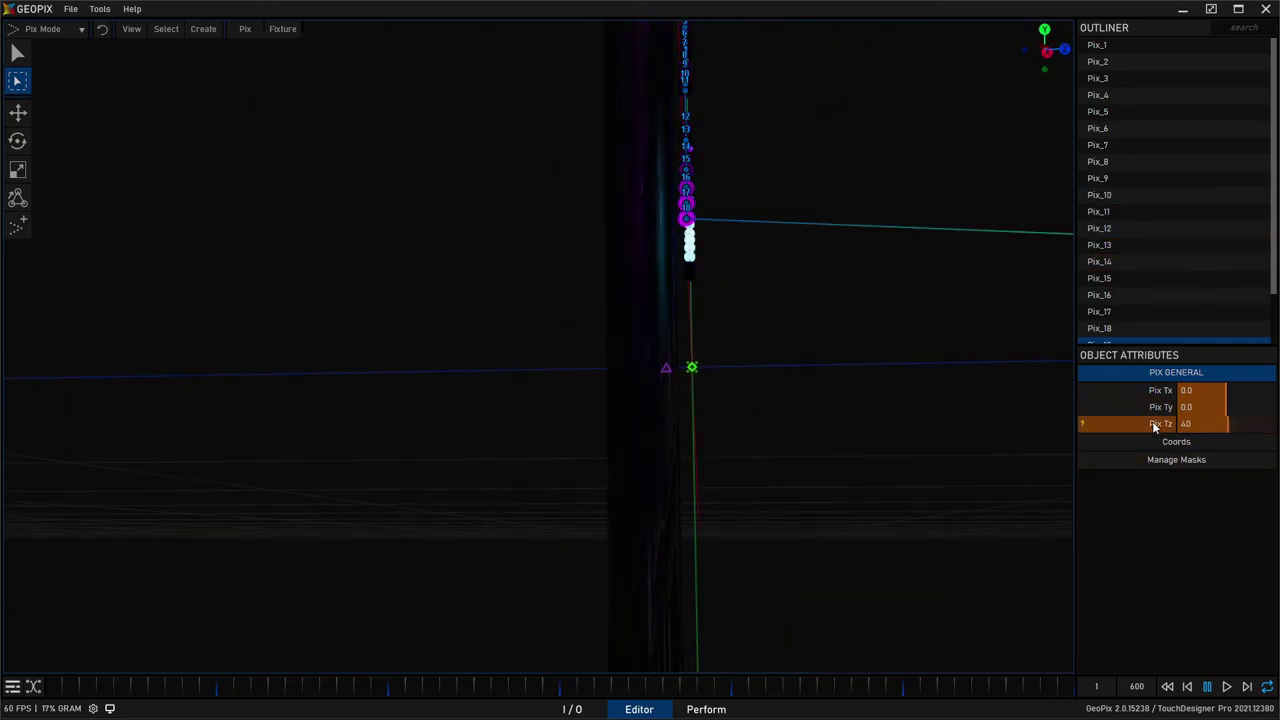
text(0)
key(Return)
alt+drag(763, 327, 516, 402)
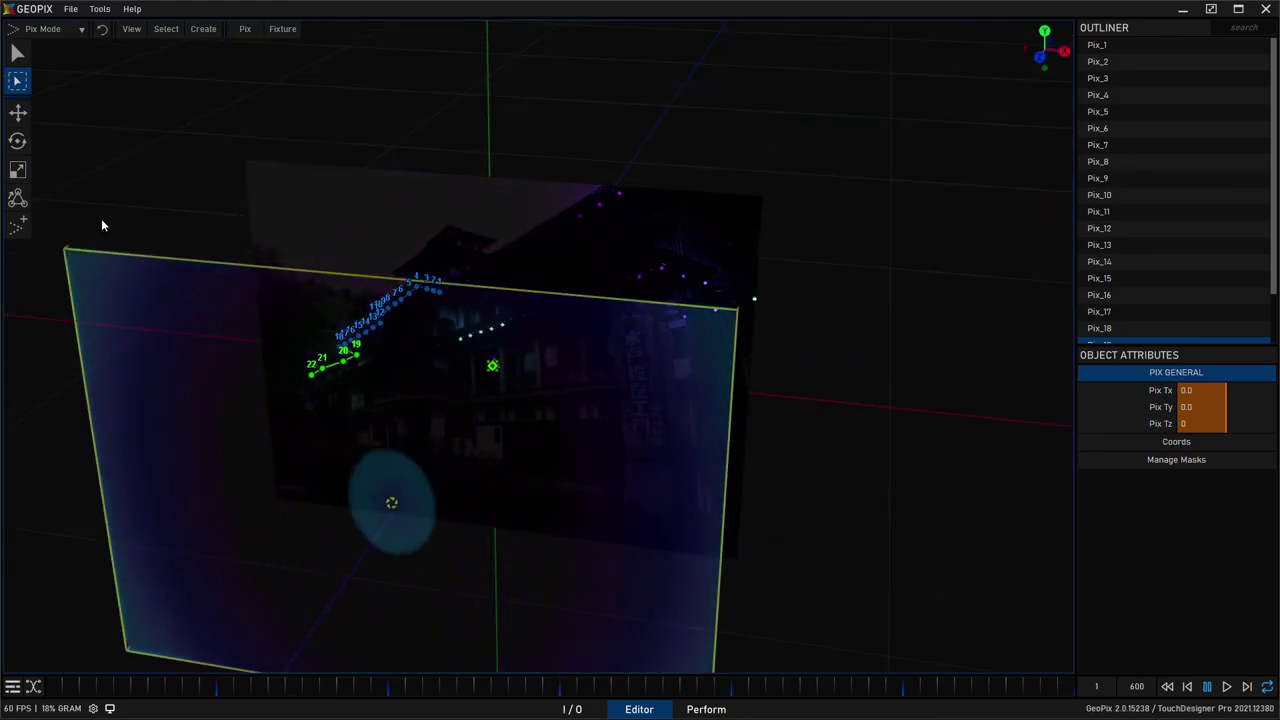
Switch back to Object Mode and stop the macro's output to Projector1 in the I/O graph, returning to the 3D editor.
click(46, 33)
click(47, 47)
alt+drag(471, 191, 587, 200)
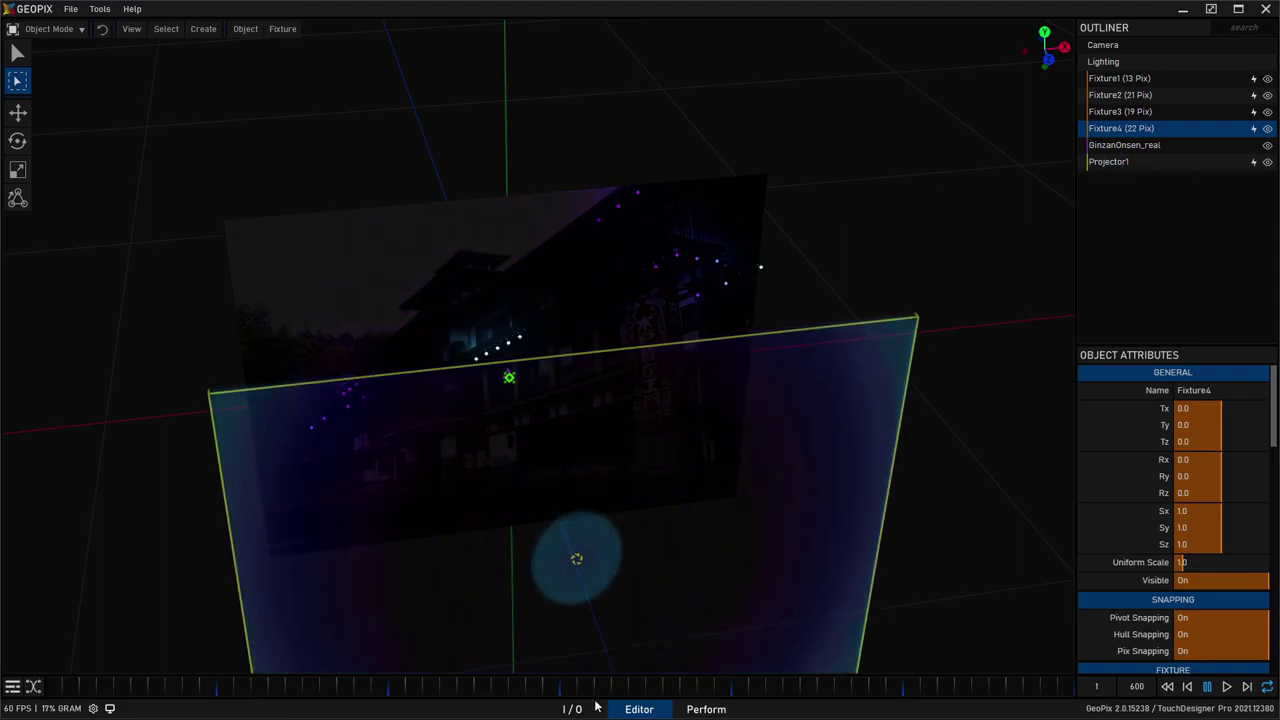
click(578, 710)
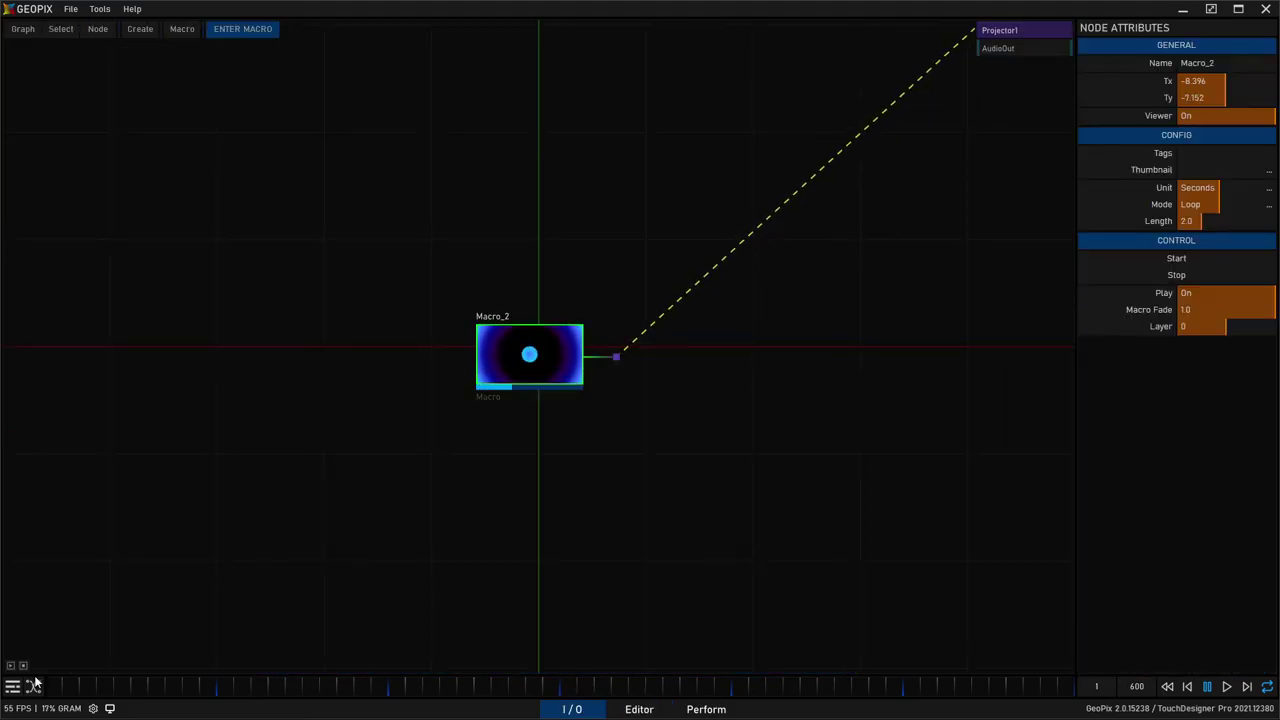
click(643, 707)
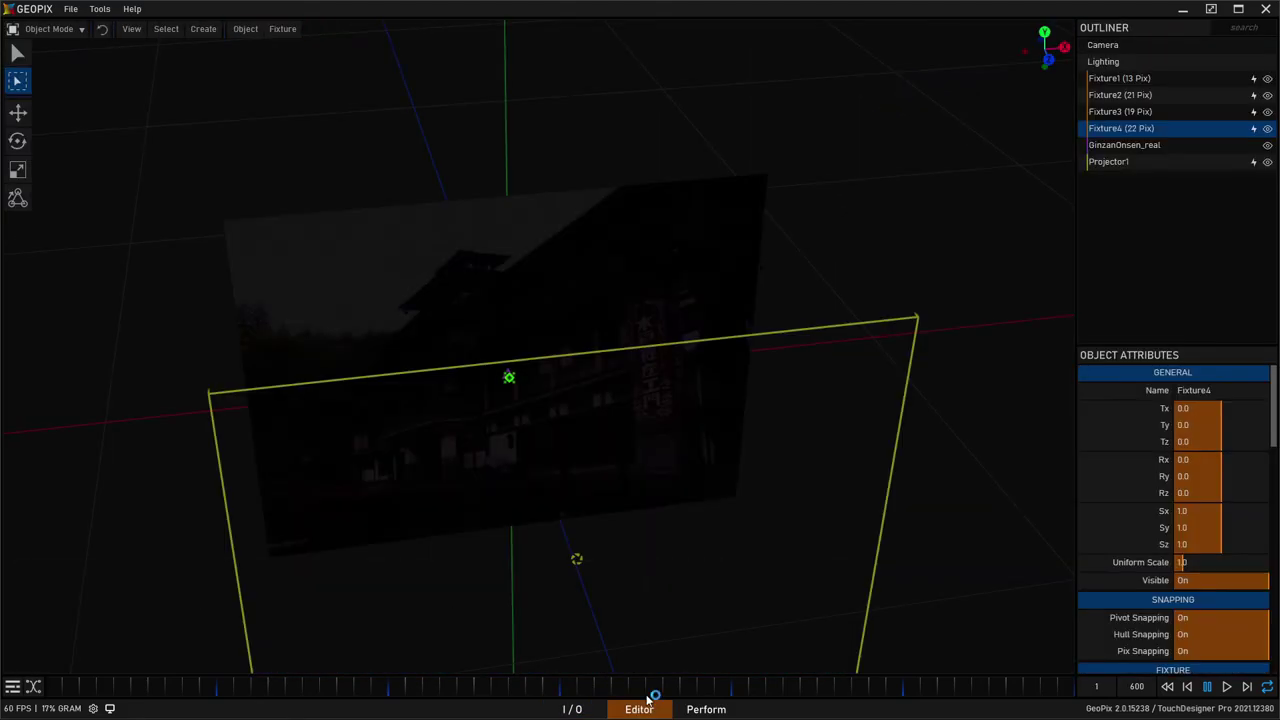
Set Projector1's constant color to green (0, 255, 0) and inspect the light on the building and eave pix.
click(578, 561)
scroll(1140, 578, down, 5)
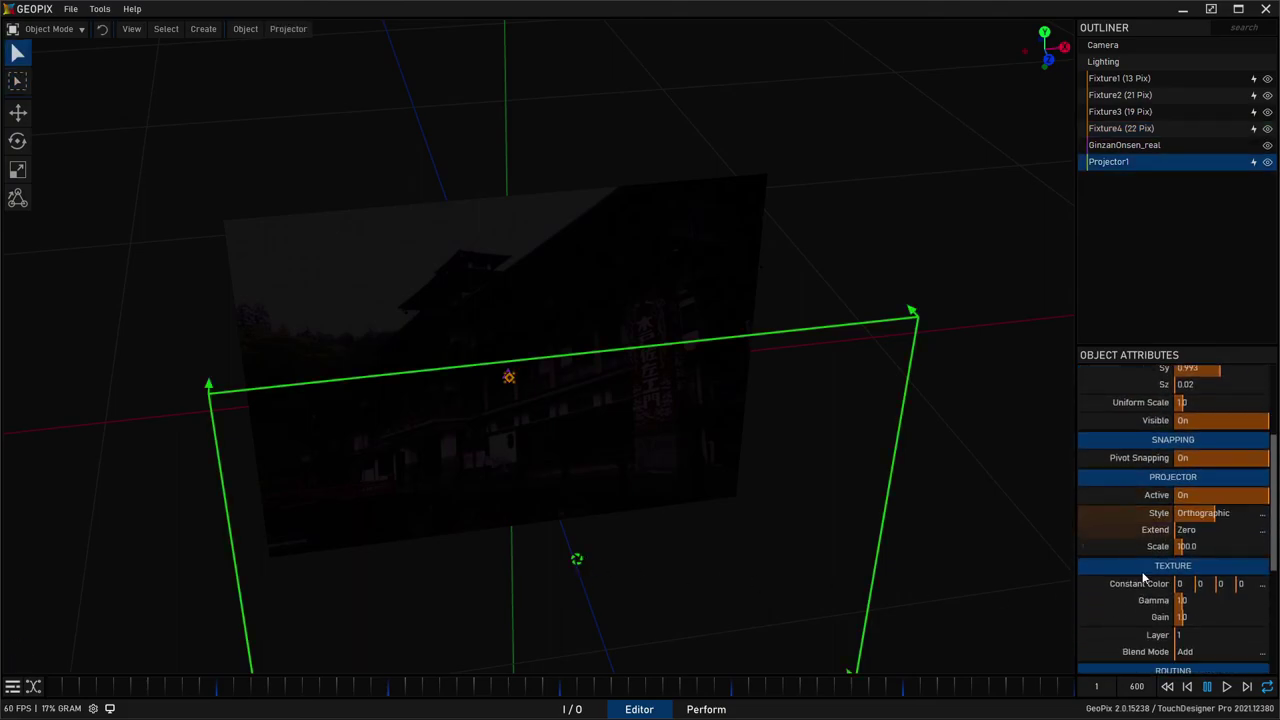
drag(1182, 591, 1219, 584)
alt+drag(730, 238, 820, 264)
drag(1194, 585, 1250, 585)
alt+drag(524, 297, 932, 222)
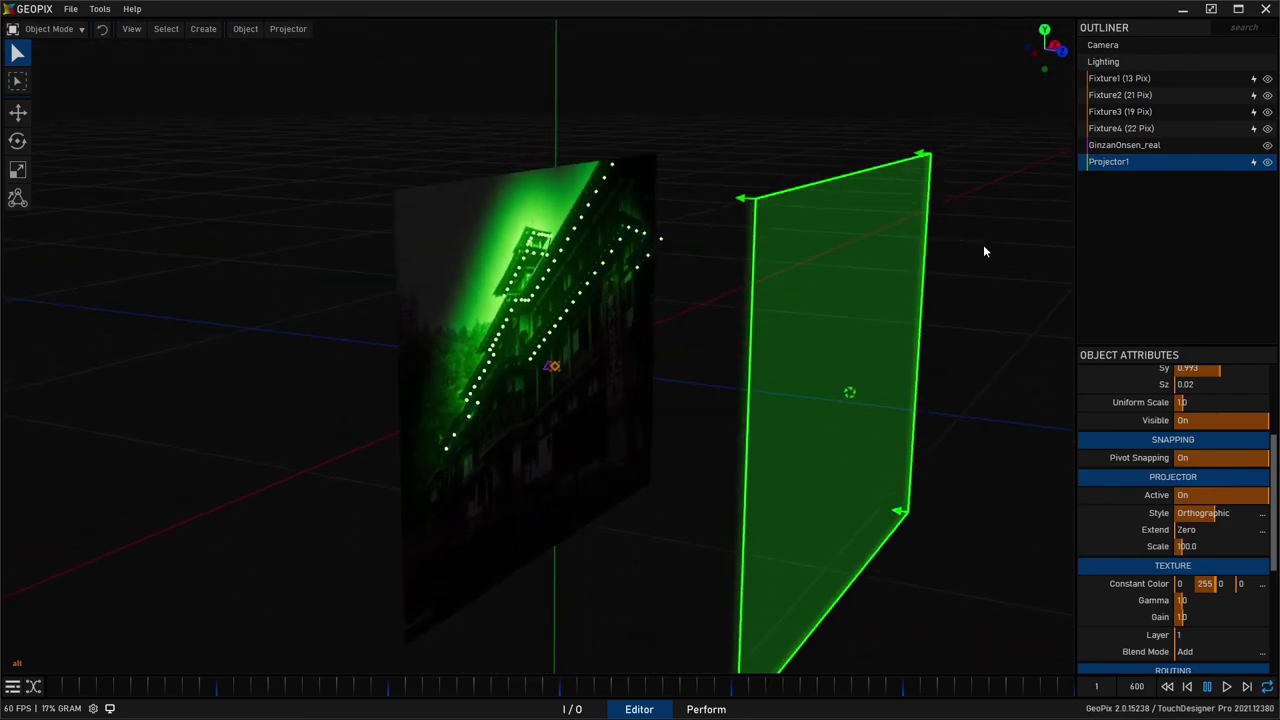
scroll(938, 289, up, 4)
alt+drag(938, 289, 649, 335)
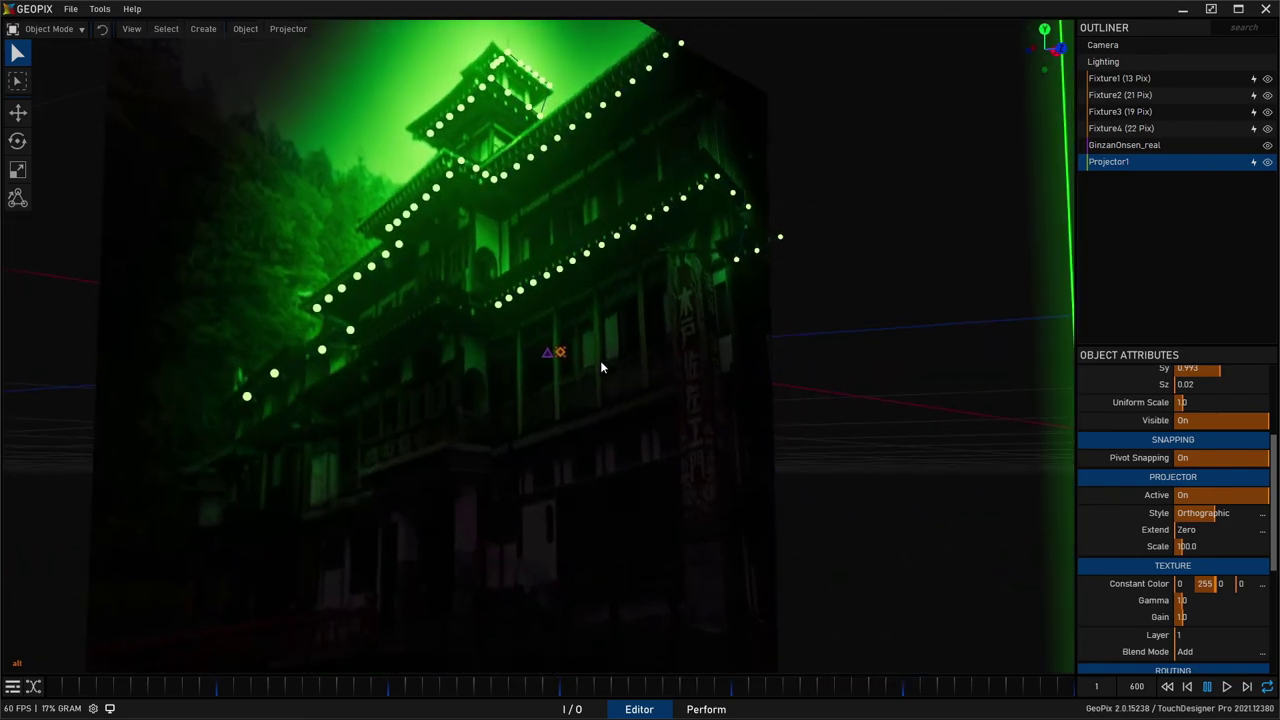
alt+scroll(598, 368, down, 4)
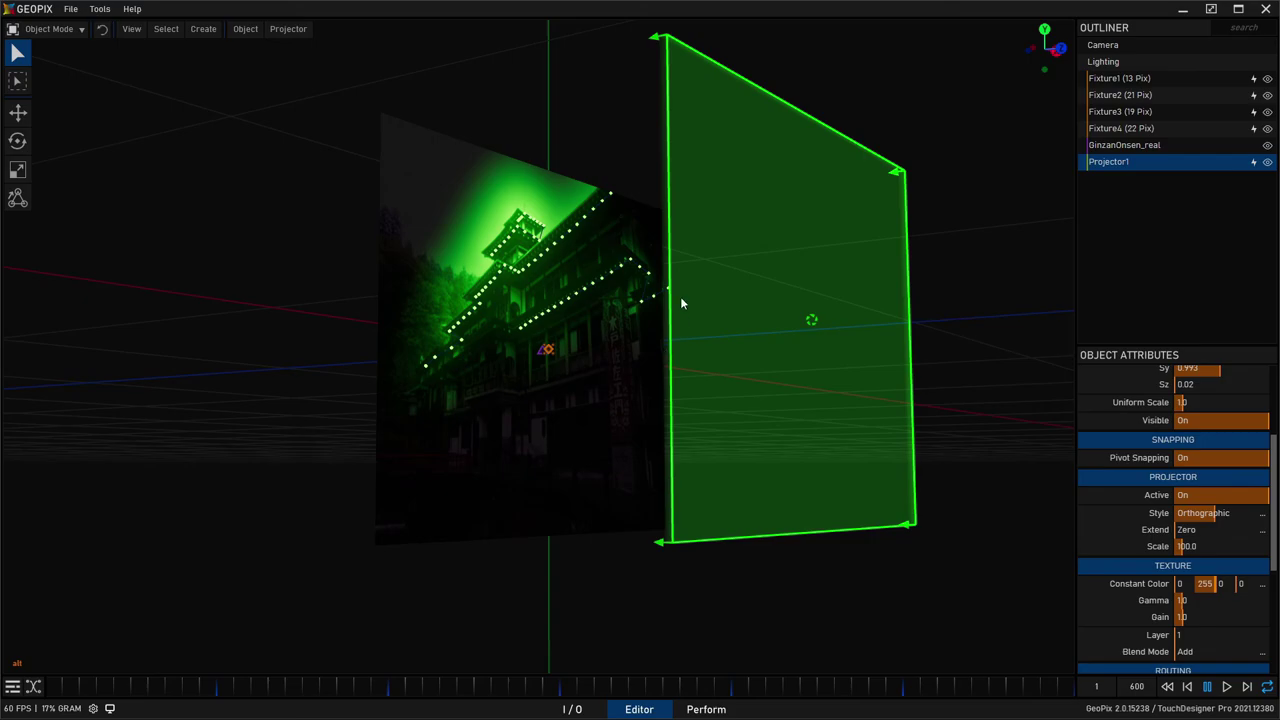
alt+drag(662, 296, 502, 337)
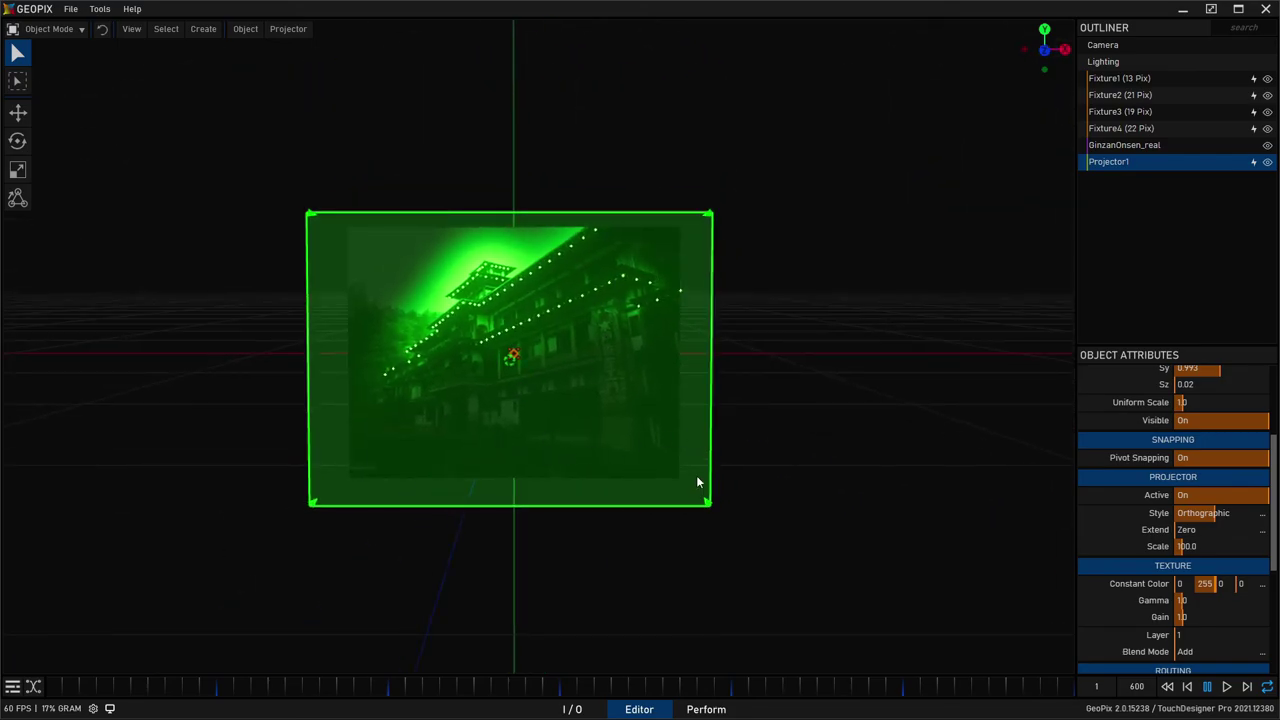
In front view, move Projector1 down to the photo's center and enlarge it to a Y scale of 1.044, covering the whole photo.
click(1047, 54)
scroll(586, 316, up, 5)
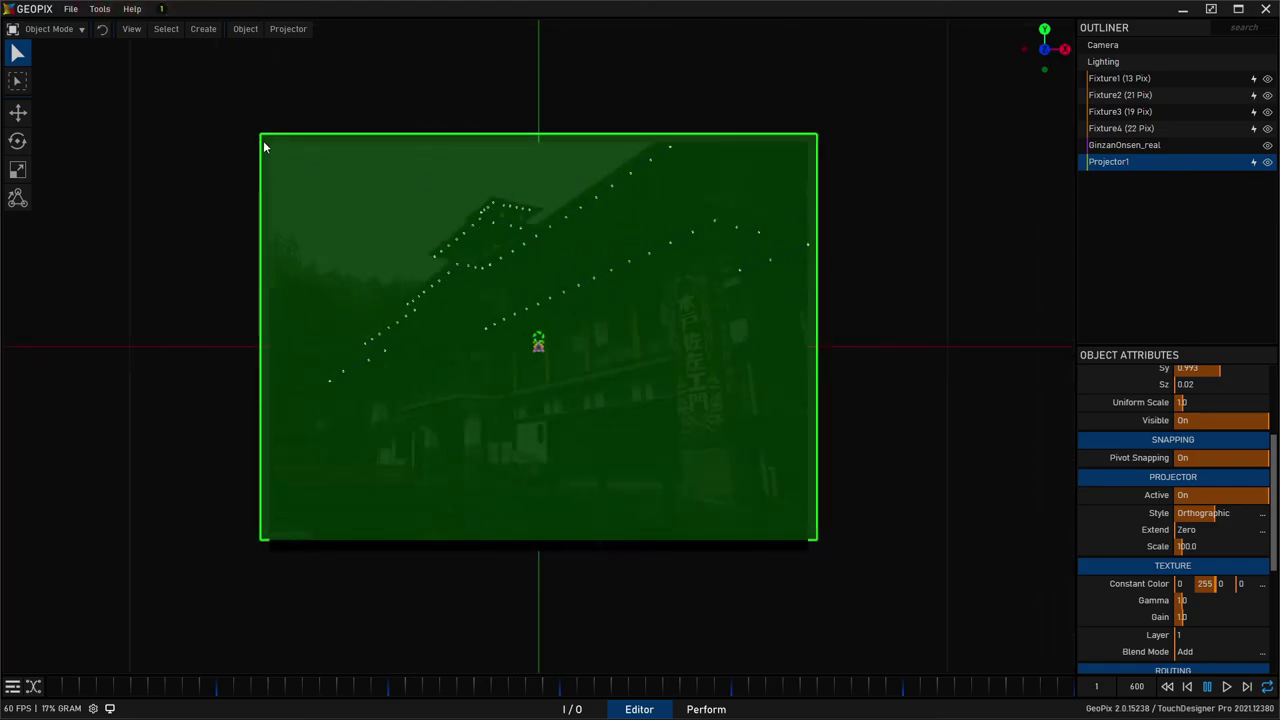
drag(539, 270, 538, 284)
key(r)
drag(597, 344, 603, 349)
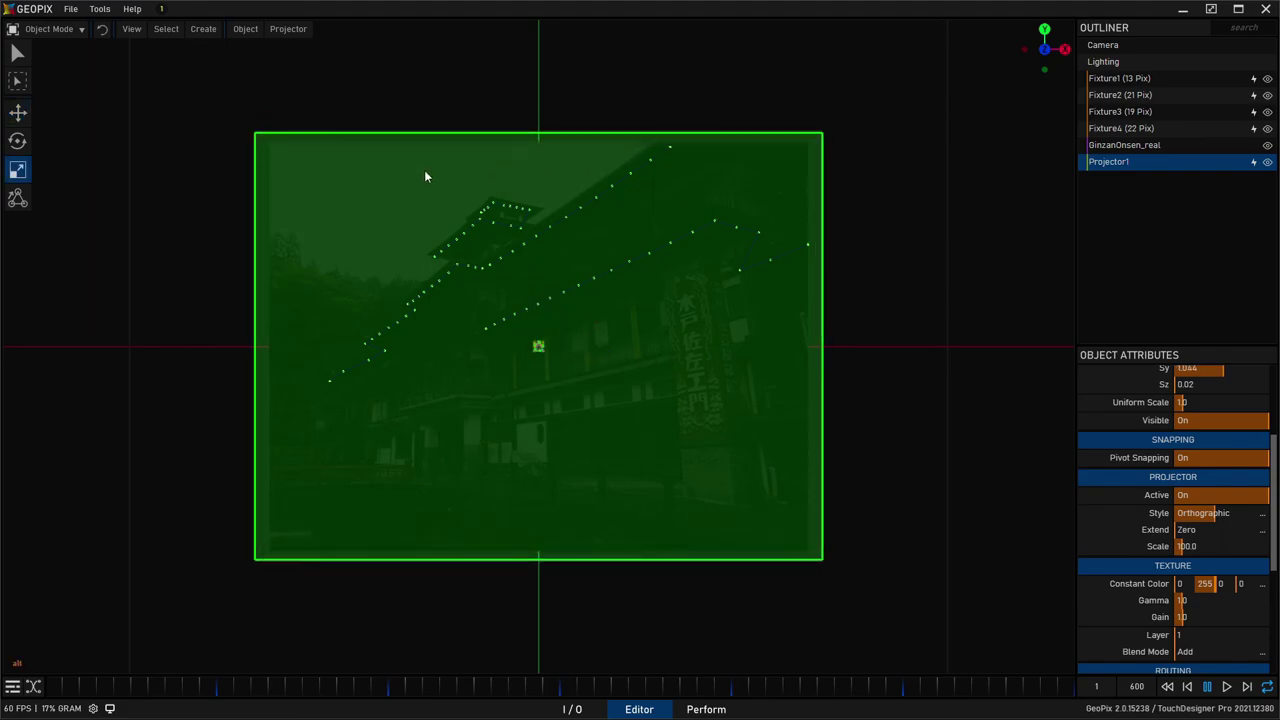
alt+drag(410, 180, 394, 408)
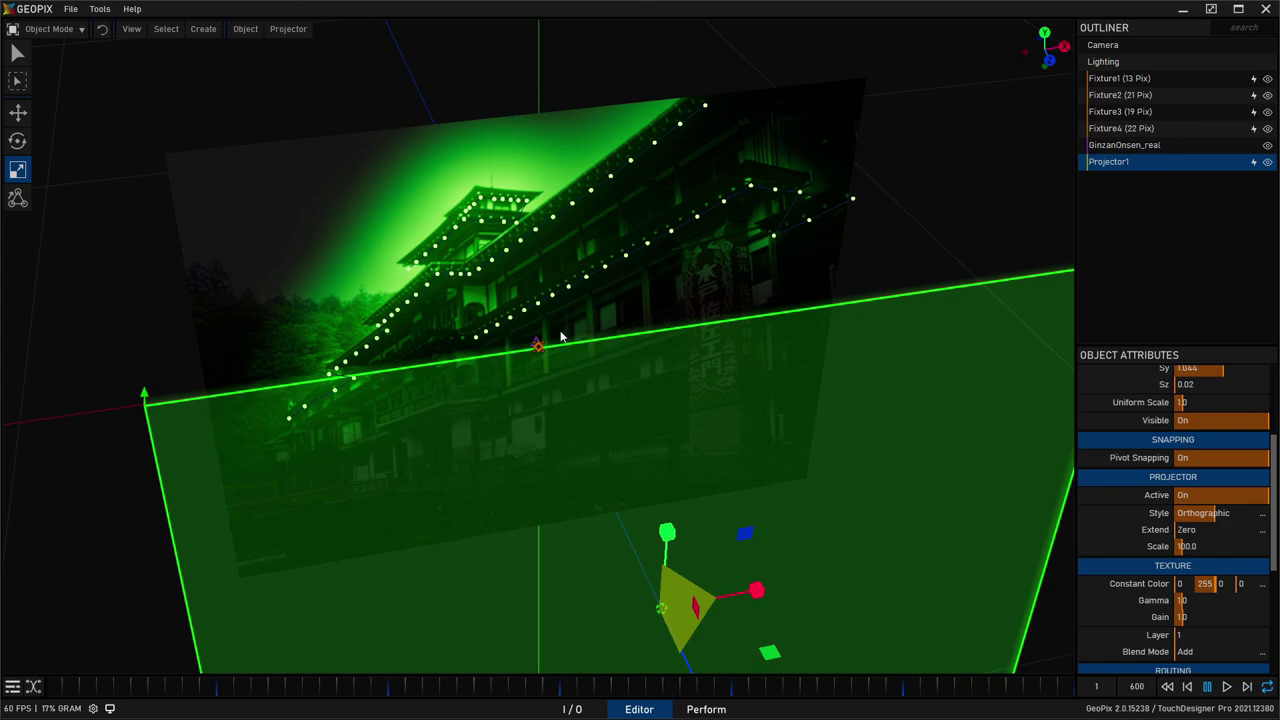
alt+drag(815, 260, 825, 282)
scroll(770, 264, down, 4)
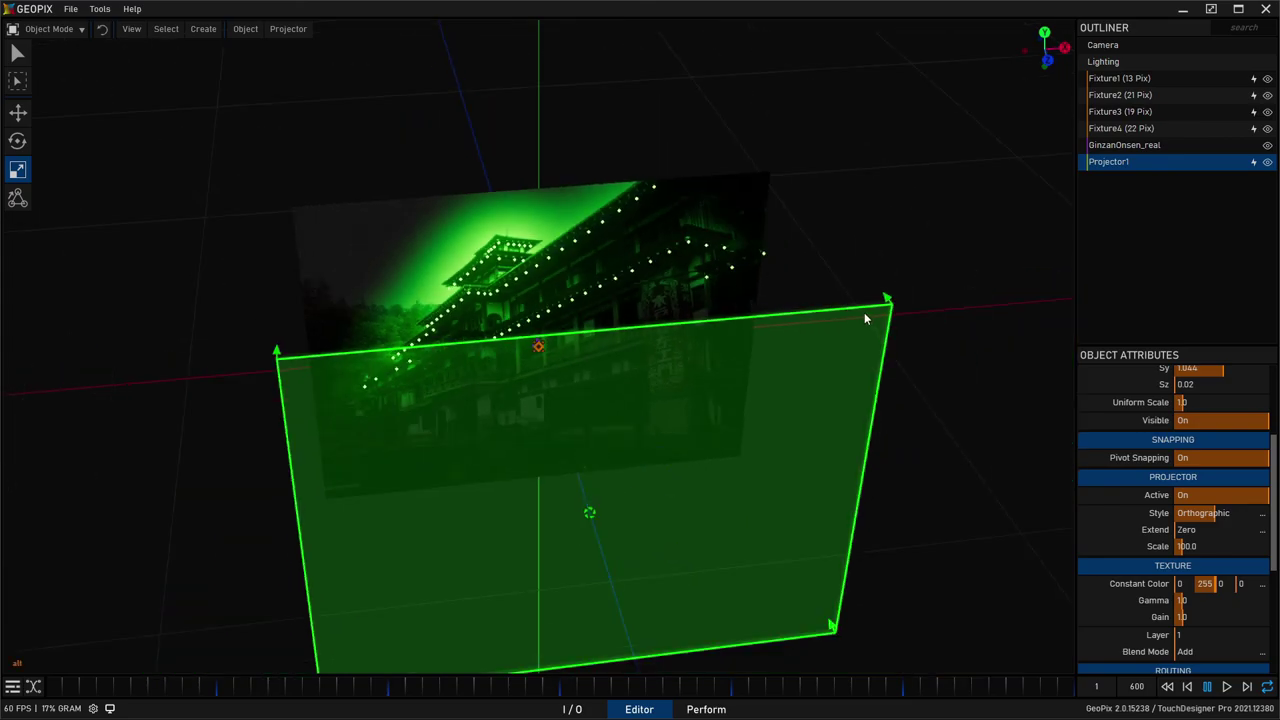